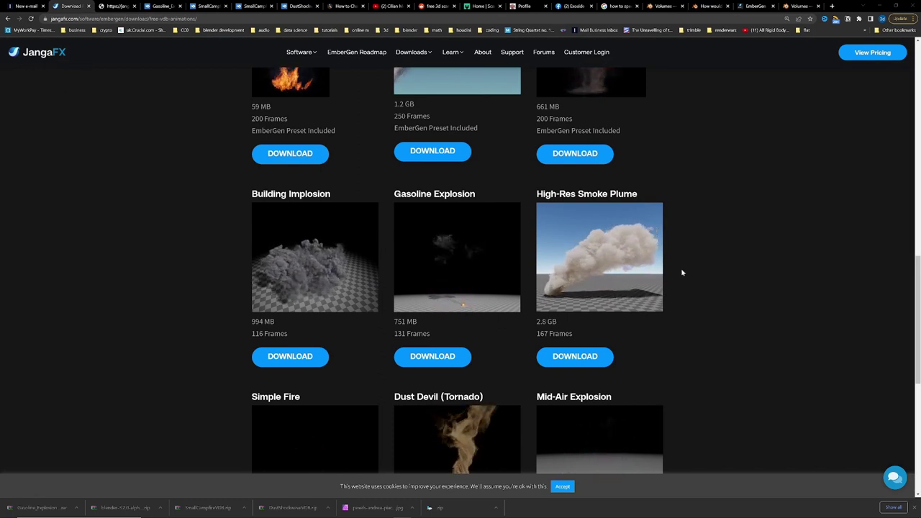
# Delete the default Suzanne head from the scene
pyautogui.scroll(-2, 468, 306)
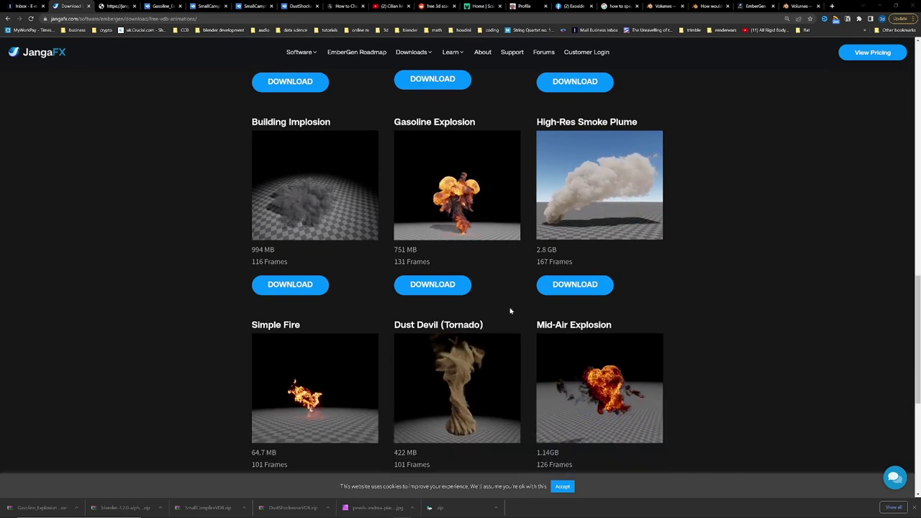
pyautogui.scroll(3, 496, 189)
pyautogui.scroll(3, 456, 184)
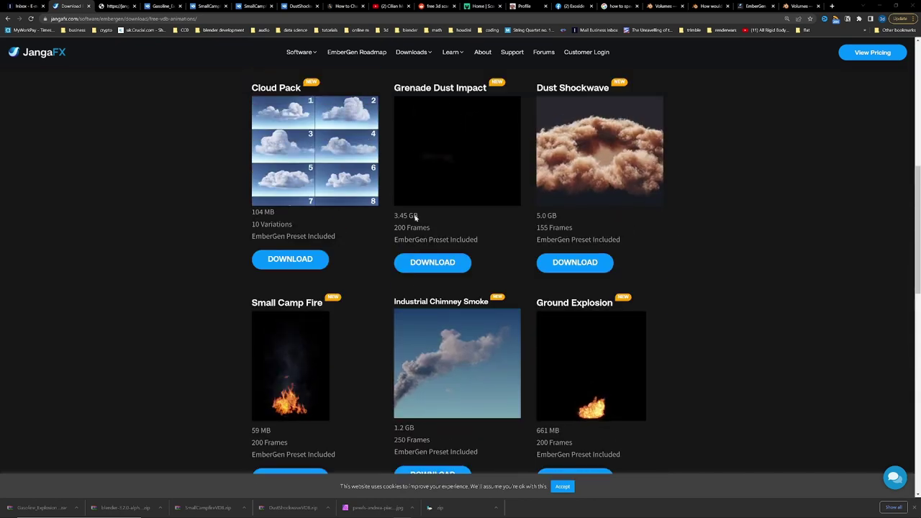
pyautogui.scroll(-6, 424, 209)
pyautogui.scroll(2, 437, 219)
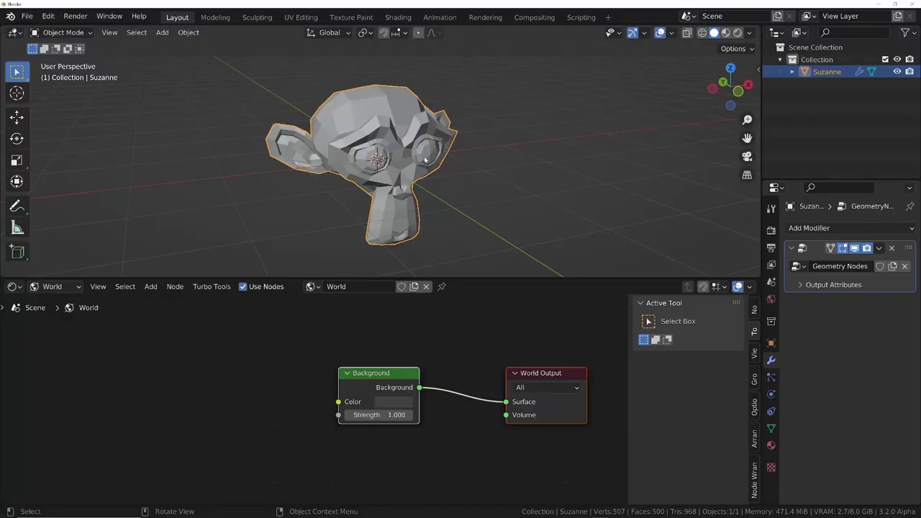
pyautogui.press('x')
pyautogui.click(424, 157)
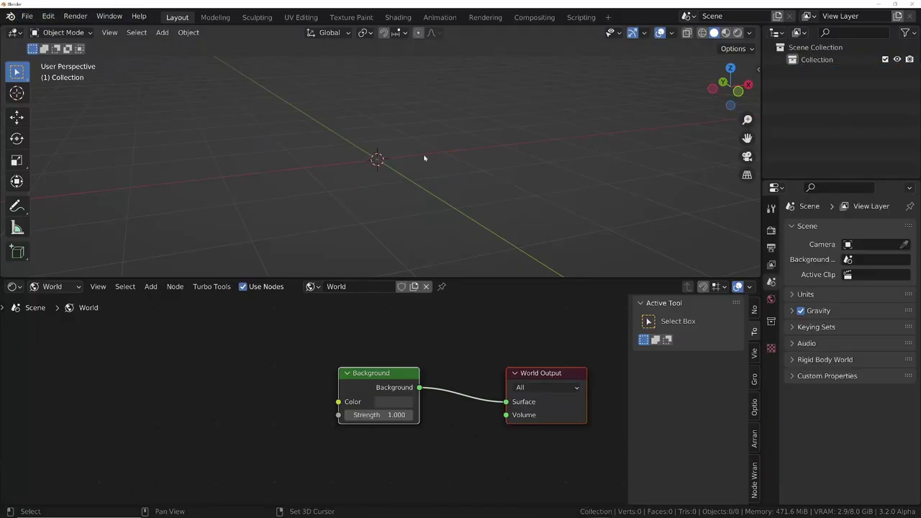
# Import every .vdb frame from Gasoline_Explosion_01 as one OpenVDB volume object
pyautogui.hotkey('shift', 'a')
pyautogui.moveTo(388, 220)
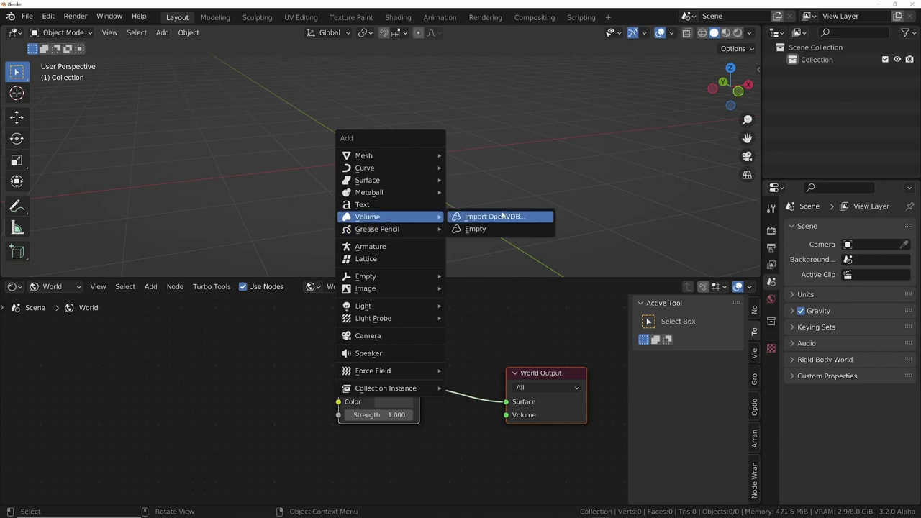
pyautogui.click(502, 215)
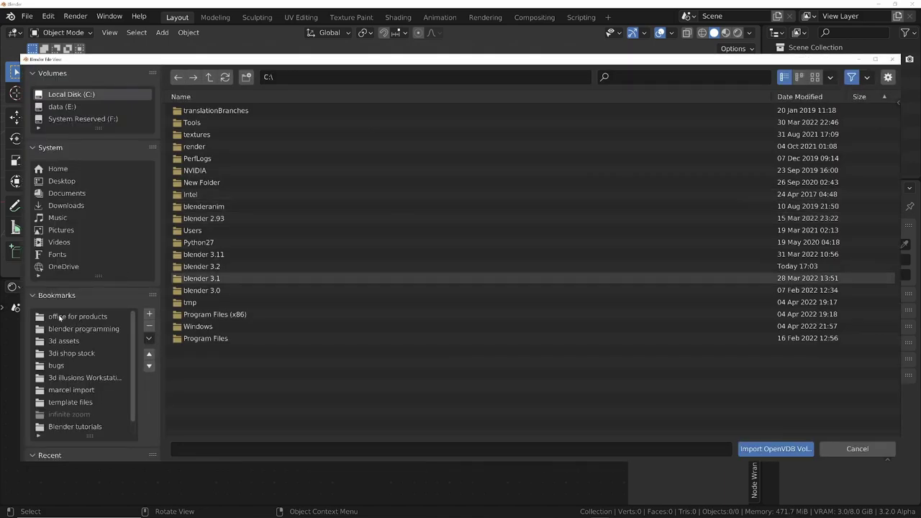
pyautogui.scroll(-5, 56, 314)
pyautogui.click(79, 350)
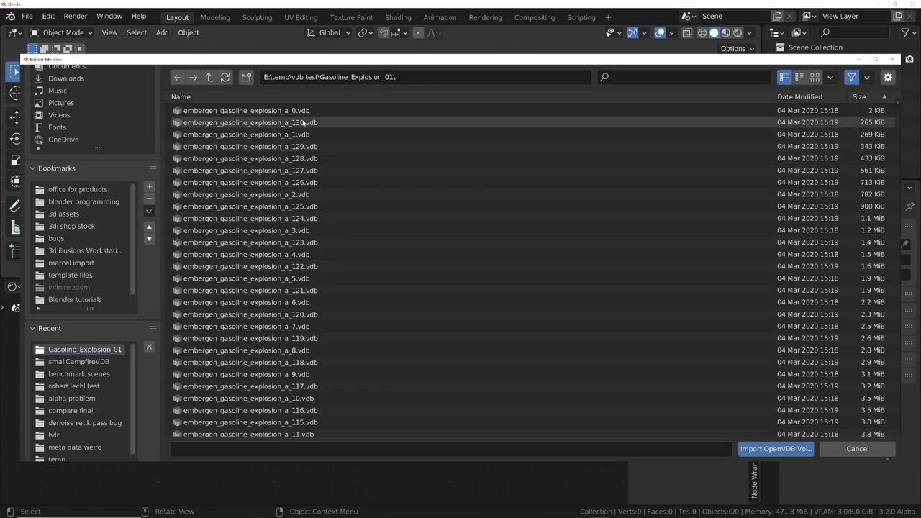
pyautogui.click(272, 111)
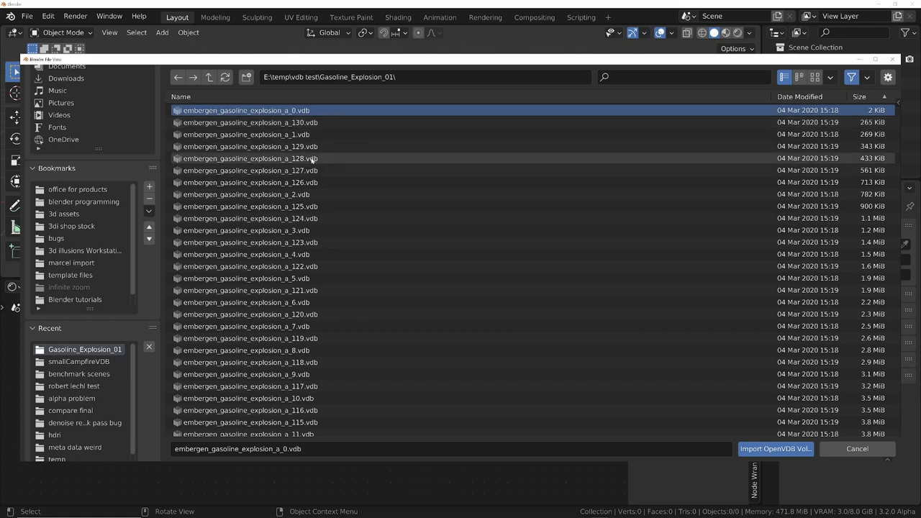
pyautogui.press('a')
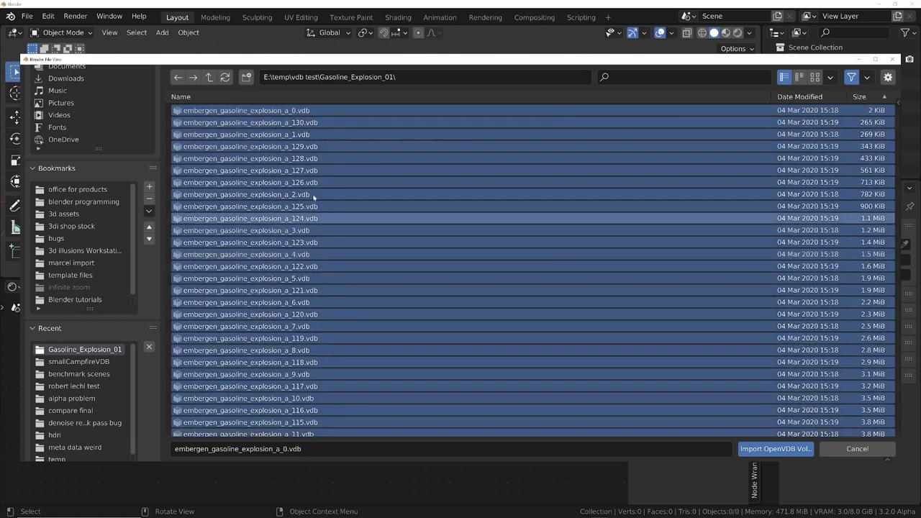
pyautogui.click(774, 449)
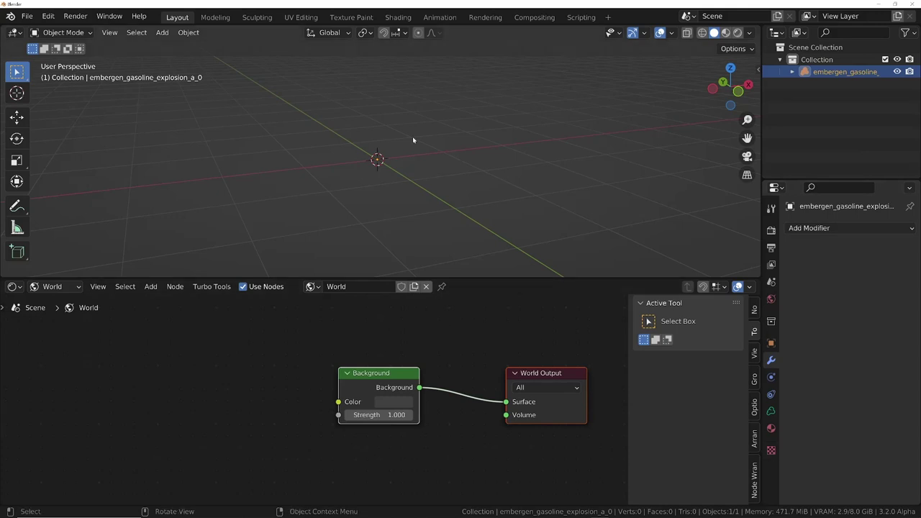
# Add a camera and align it to the current viewport view
pyautogui.hotkey('shift', 'a')
pyautogui.click(374, 256)
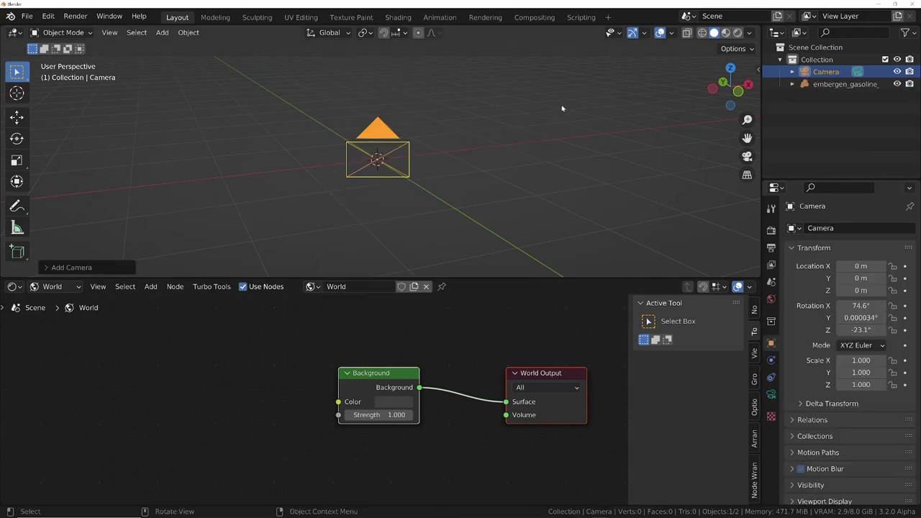
pyautogui.press('n')
pyautogui.click(754, 123)
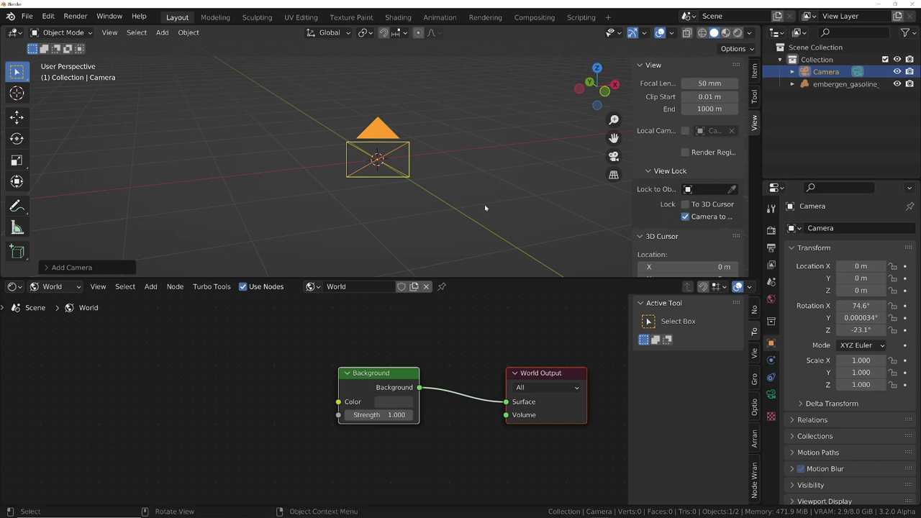
pyautogui.press('n')
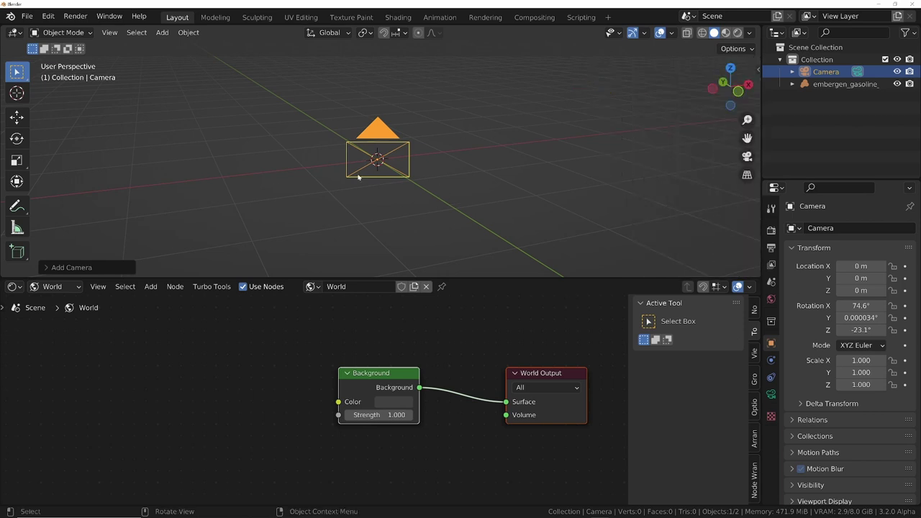
pyautogui.press('ctrl+alt+KP_0')
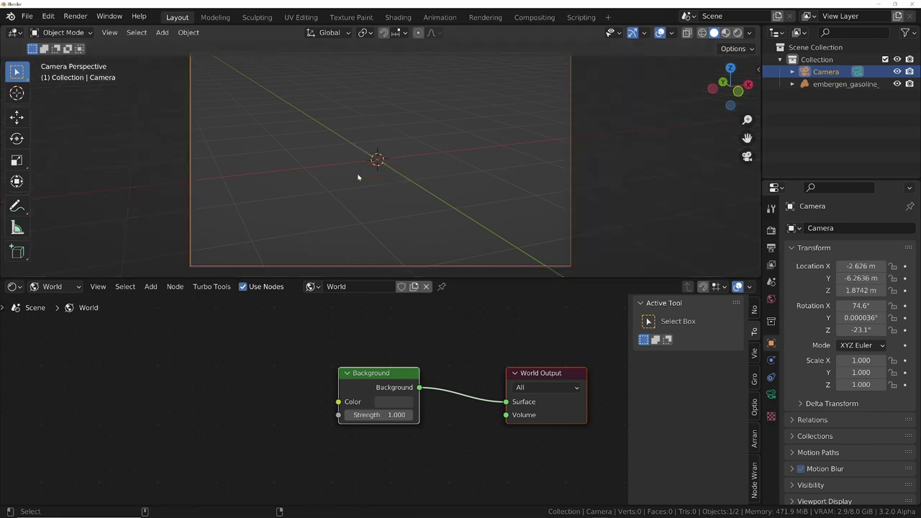
# Pull the camera back to frame the whole explosion, checking it during playback
pyautogui.scroll(-8, 371, 119)
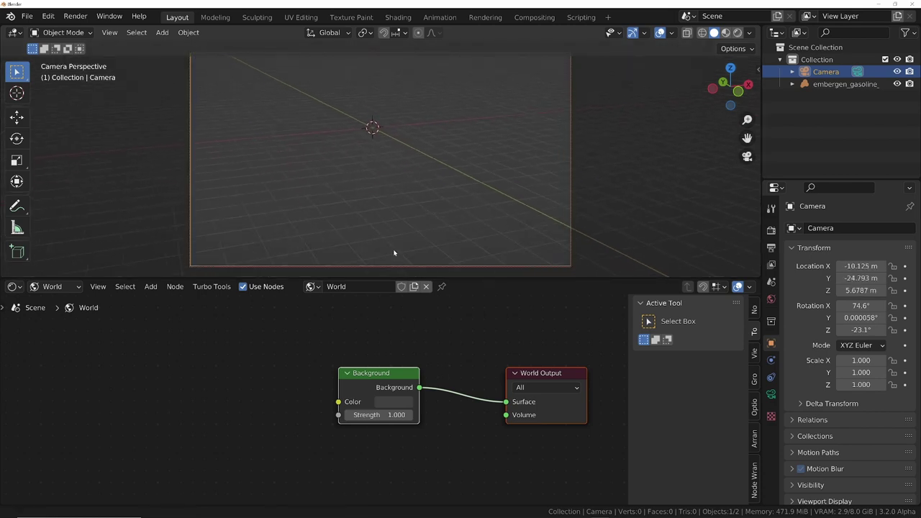
pyautogui.press('space')
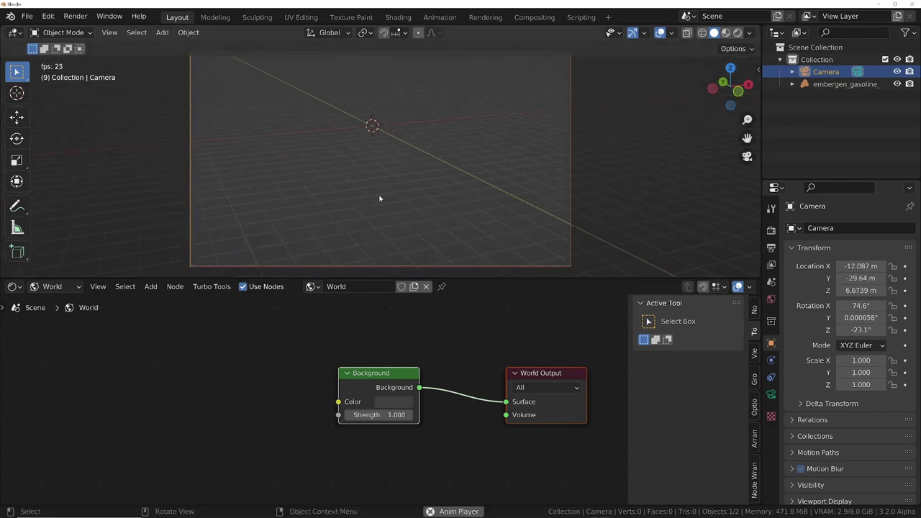
pyautogui.press('space')
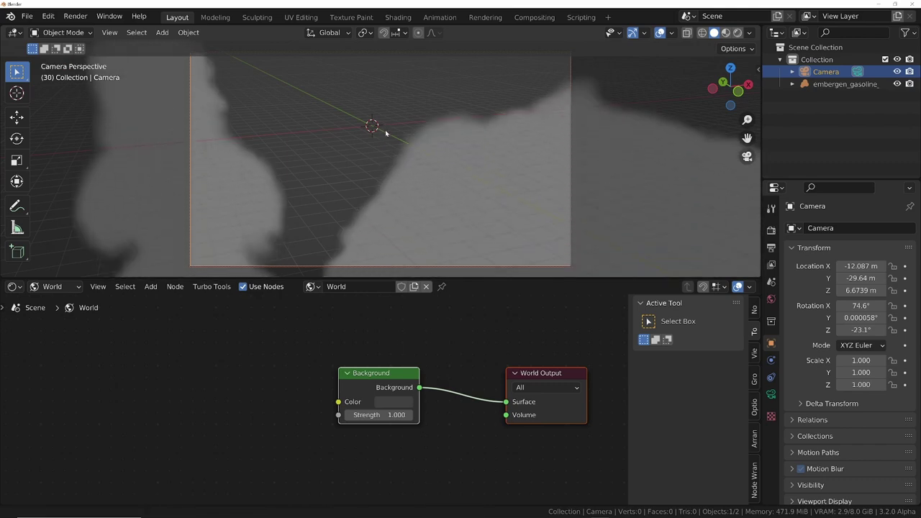
pyautogui.scroll(-8, 403, 108)
pyautogui.scroll(-11, 406, 102)
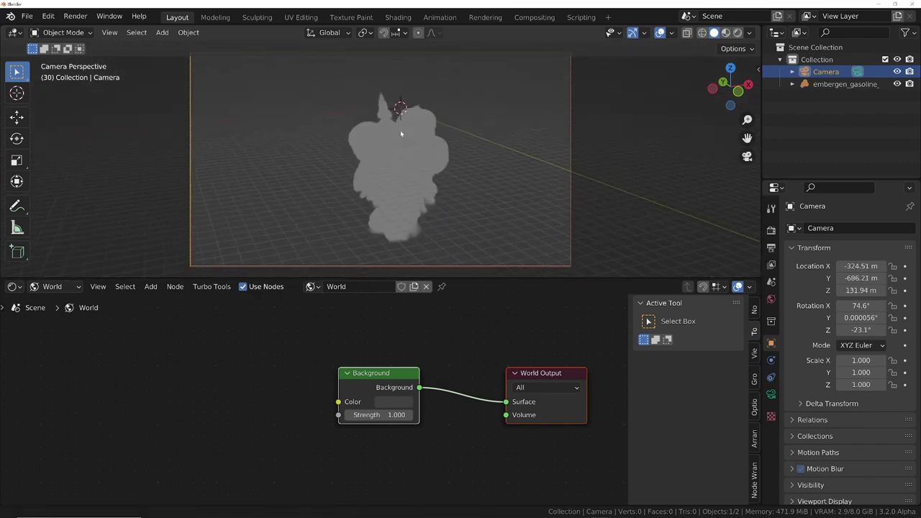
pyautogui.scroll(1, 402, 149)
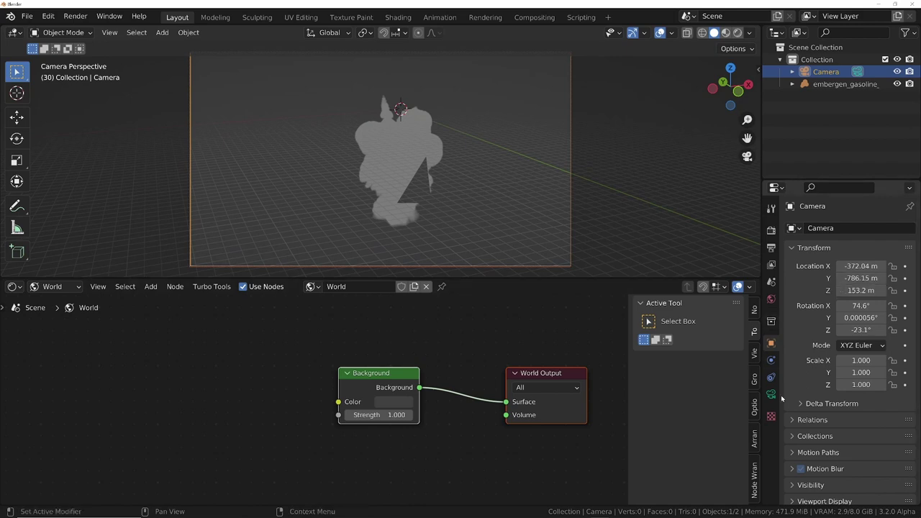
# Raise the camera's clip end to 2000 m
pyautogui.click(771, 395)
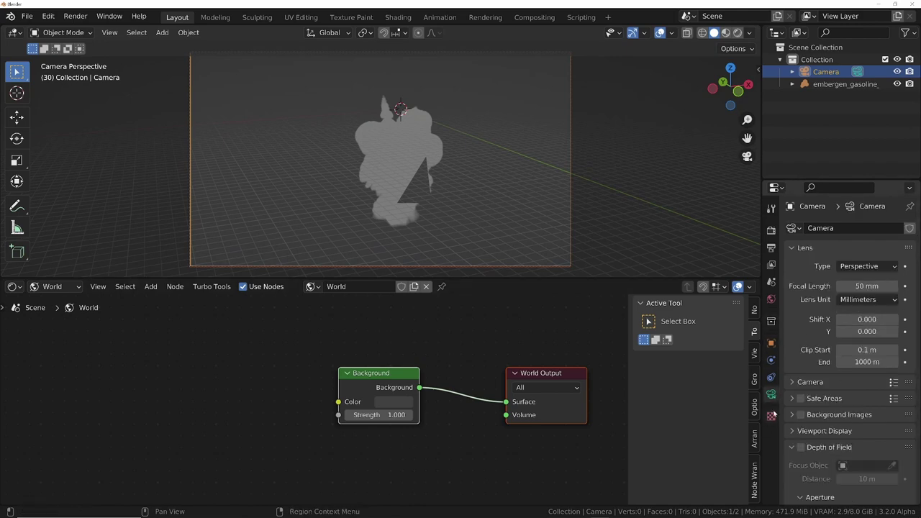
pyautogui.click(857, 362)
pyautogui.write('2000')
pyautogui.press('Return')
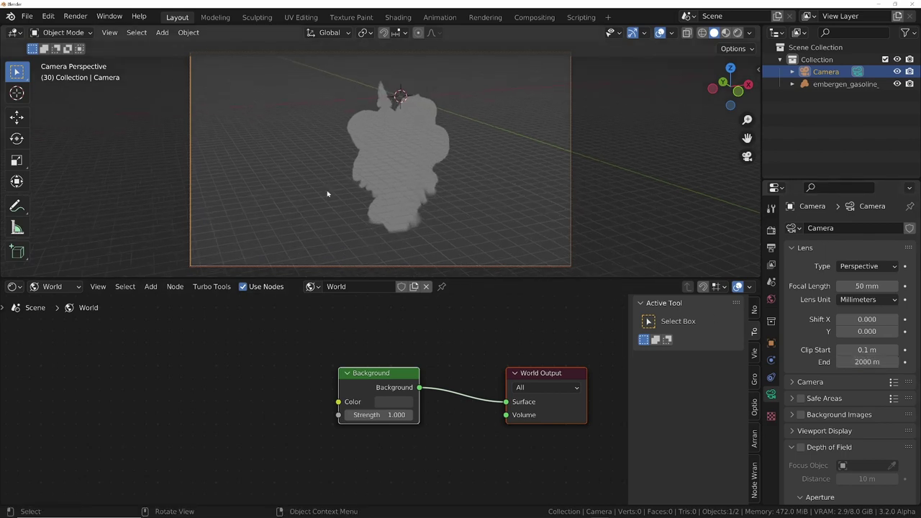
# Set the scene's frame range to end at frame 131
pyautogui.press('space')
pyautogui.press('space')
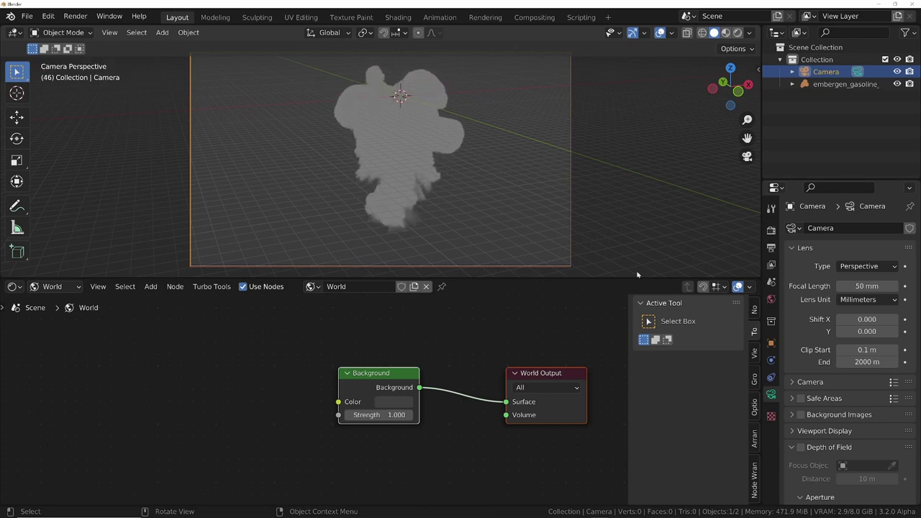
pyautogui.click(842, 84)
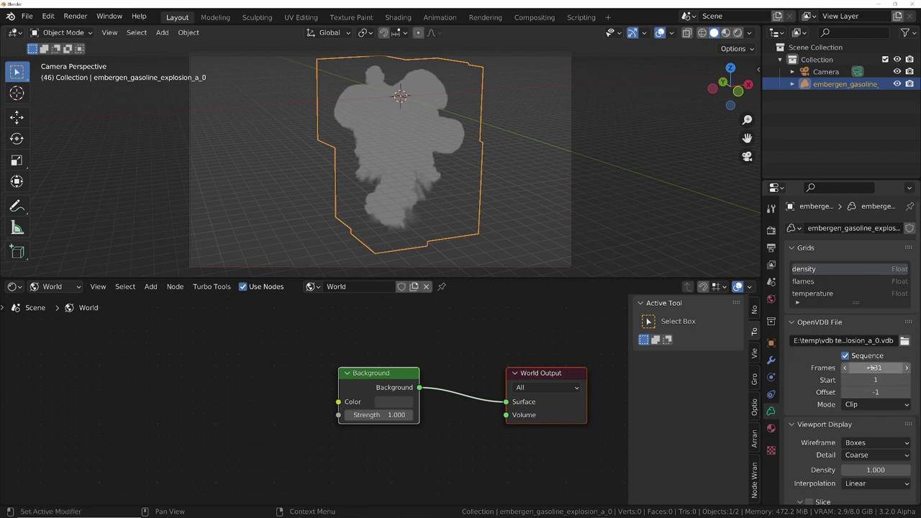
pyautogui.click(770, 247)
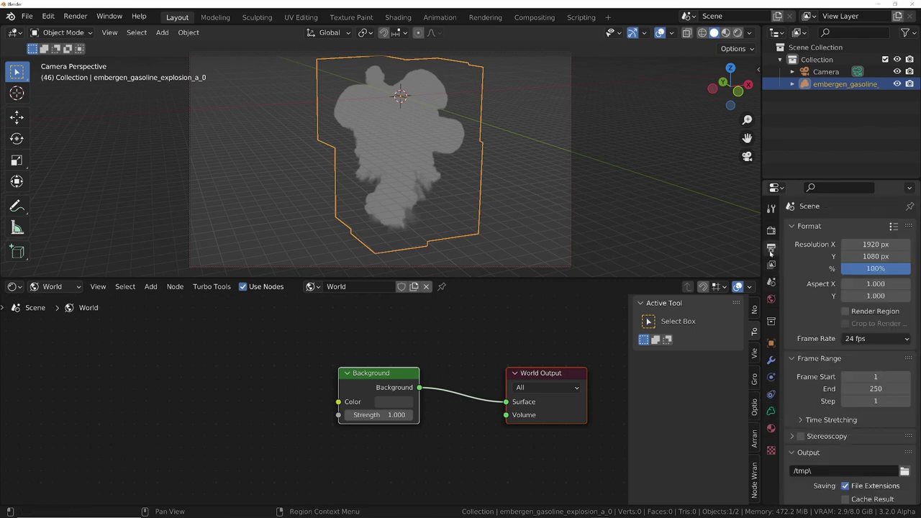
pyautogui.click(875, 388)
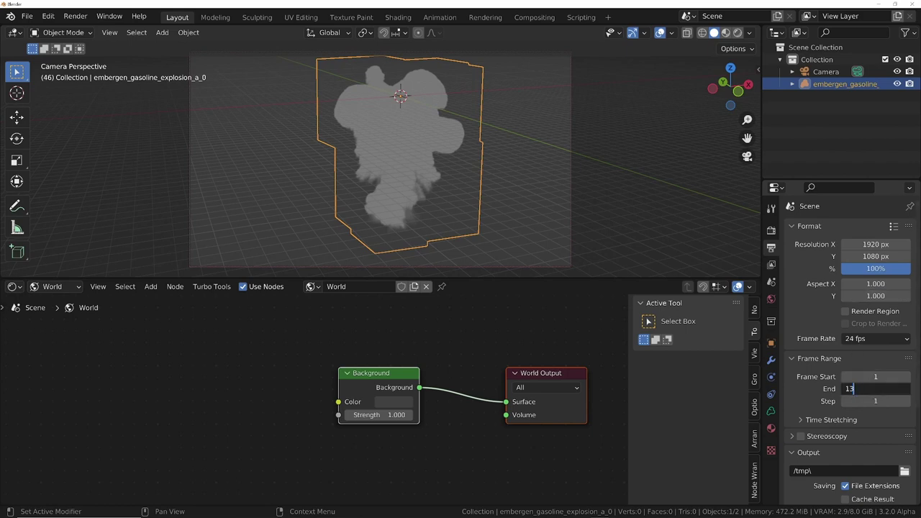
pyautogui.write('13')
pyautogui.press('Return')
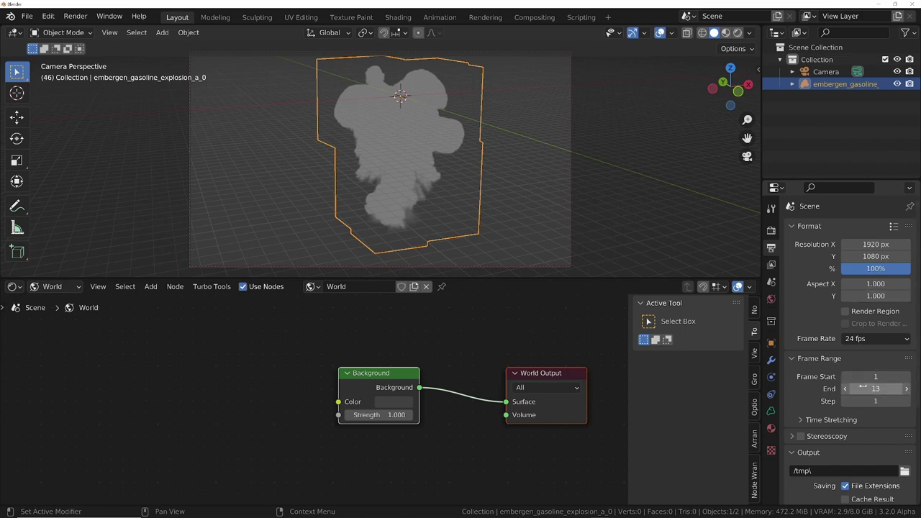
pyautogui.click(863, 387)
pyautogui.press('Return')
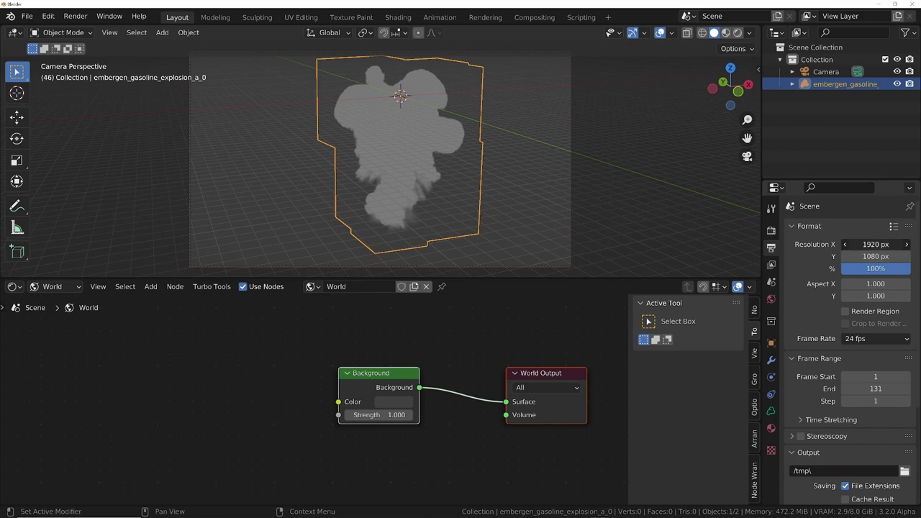
# Narrow the render resolution X to 768 px and enlarge the 3D viewport
pyautogui.moveTo(875, 244); pyautogui.dragTo(835, 244)
pyautogui.moveTo(777, 244); pyautogui.dragTo(672, 244)
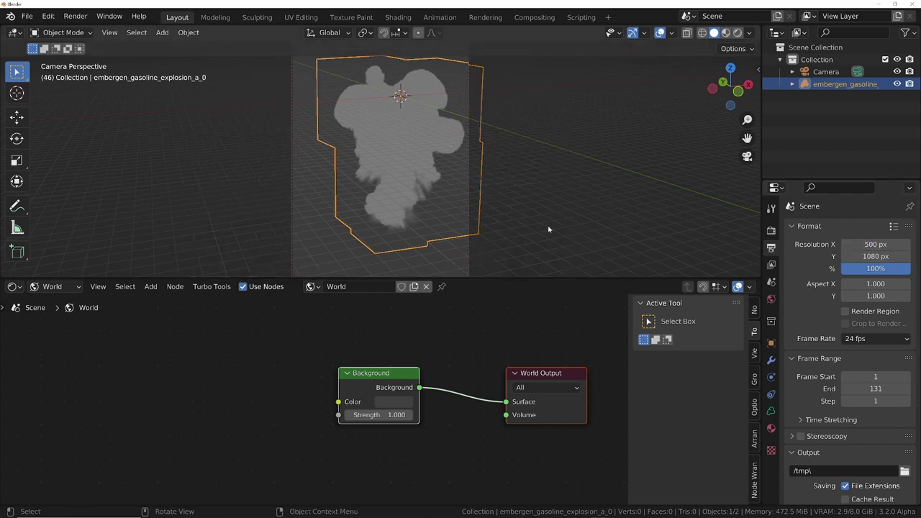
pyautogui.press('space')
pyautogui.moveTo(524, 279); pyautogui.dragTo(524, 403)
pyautogui.moveTo(875, 244); pyautogui.dragTo(910, 244)
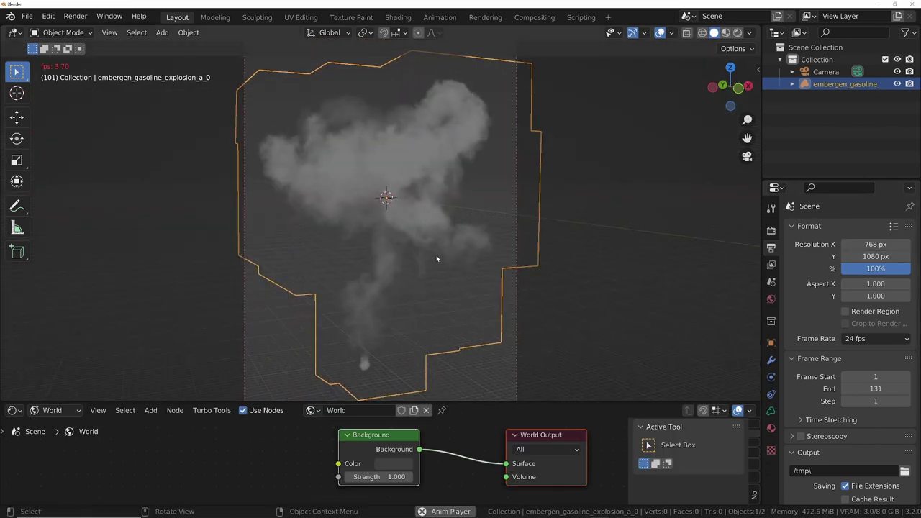
pyautogui.press('space')
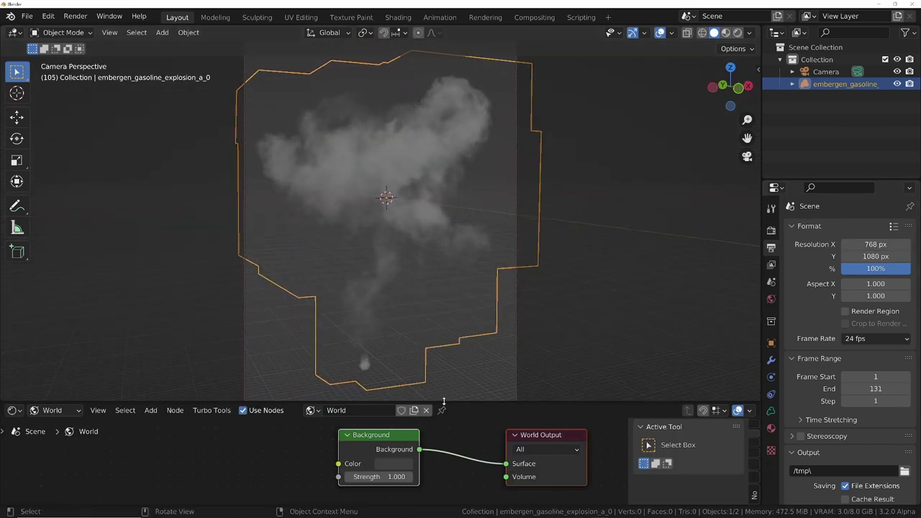
# Preview in rendered shading and show the World shader in the node editor
pyautogui.moveTo(443, 402); pyautogui.dragTo(444, 327)
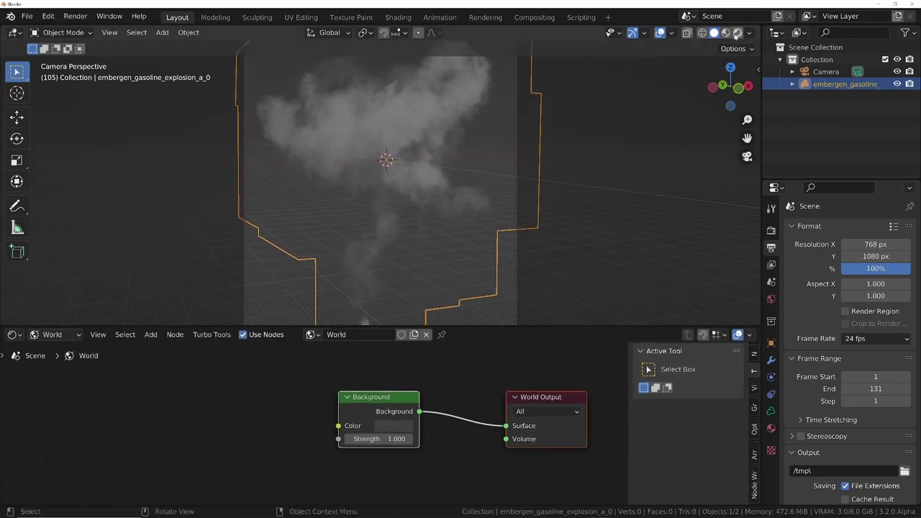
pyautogui.click(737, 33)
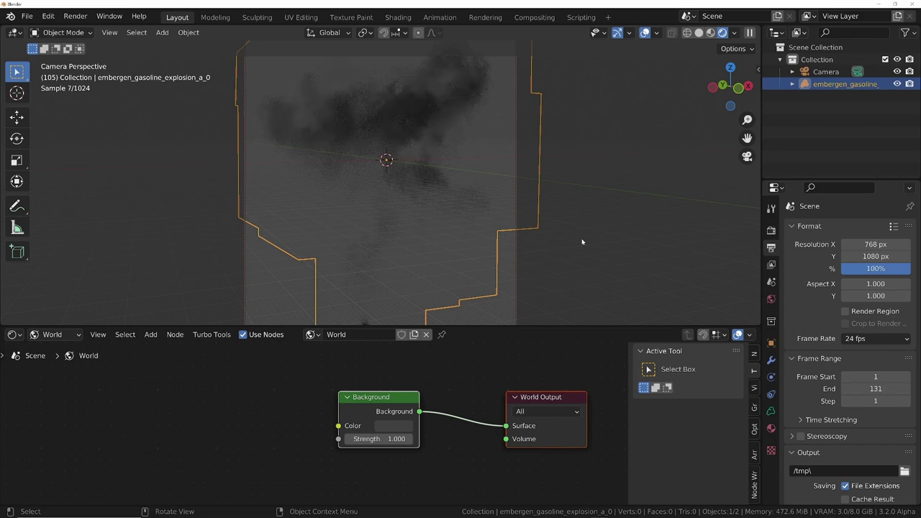
pyautogui.click(70, 335)
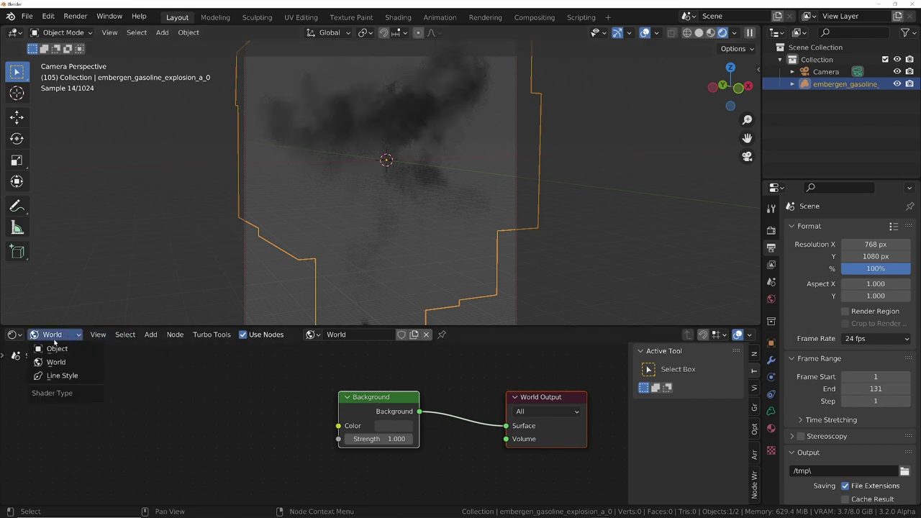
pyautogui.click(59, 363)
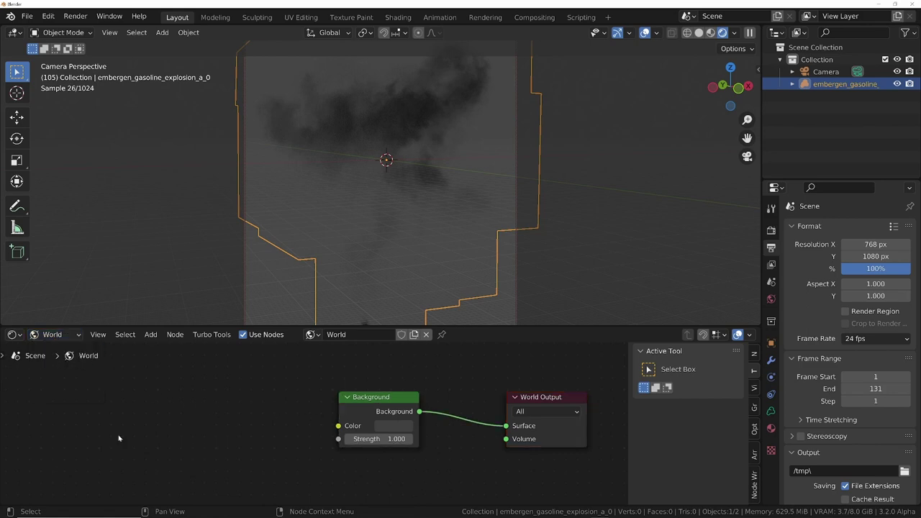
# Add a Light Path node and a MixRGB node to the World node tree
pyautogui.hotkey('shift', 'a')
pyautogui.moveTo(120, 436)
pyautogui.scroll(-5, 120, 439)
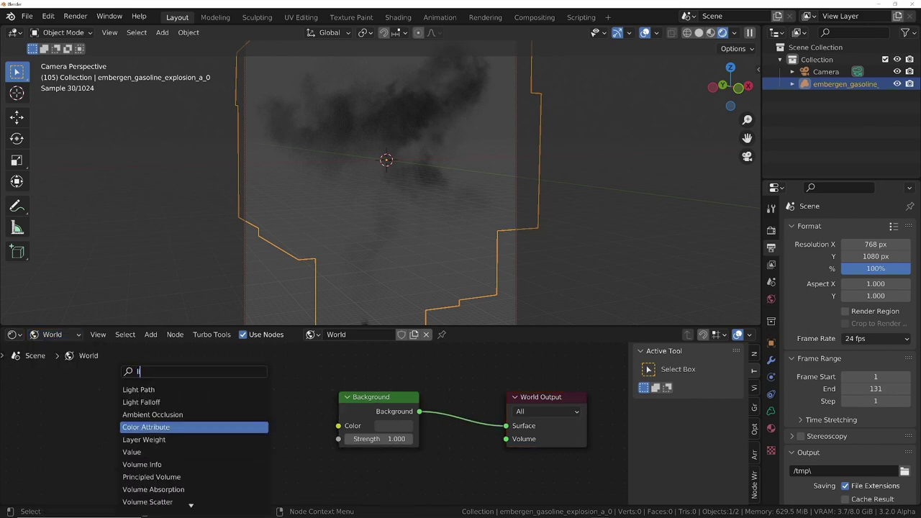
pyautogui.click(118, 436)
pyautogui.click(91, 383)
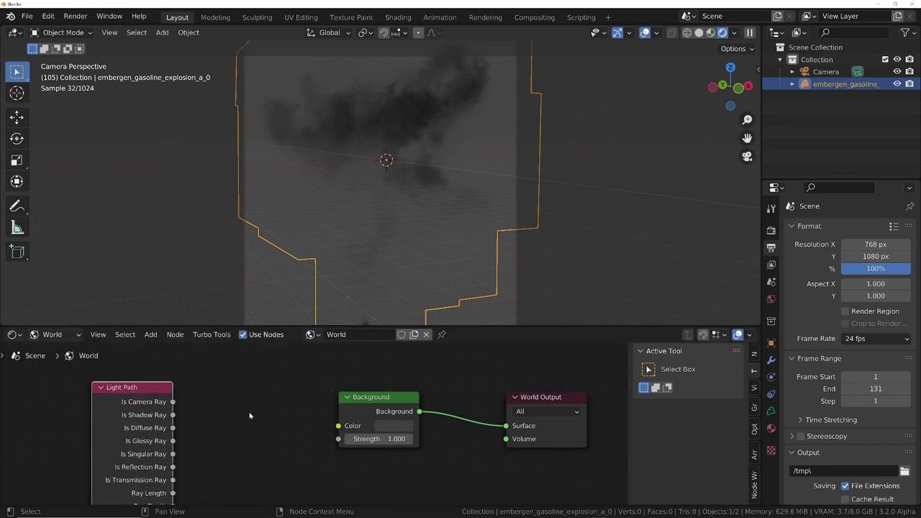
pyautogui.hotkey('shift', 'a')
pyautogui.write('mix')
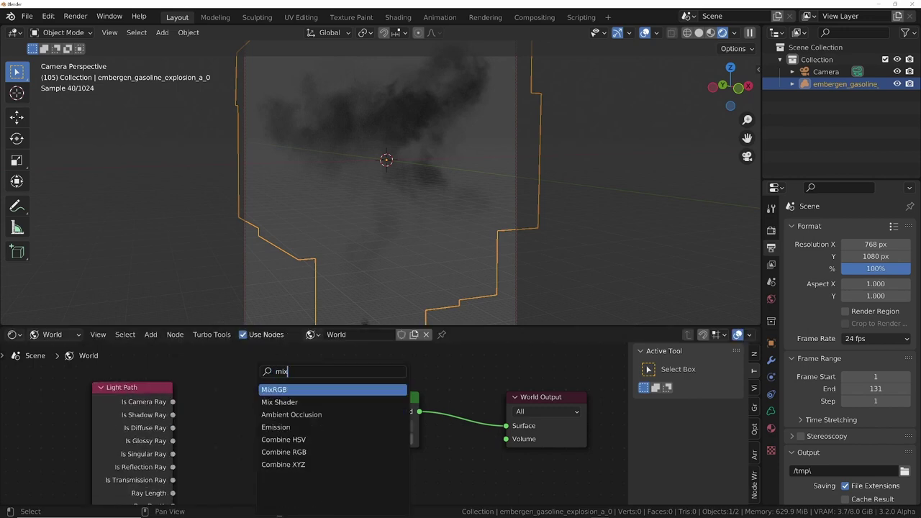
pyautogui.press('Return')
pyautogui.click(223, 378)
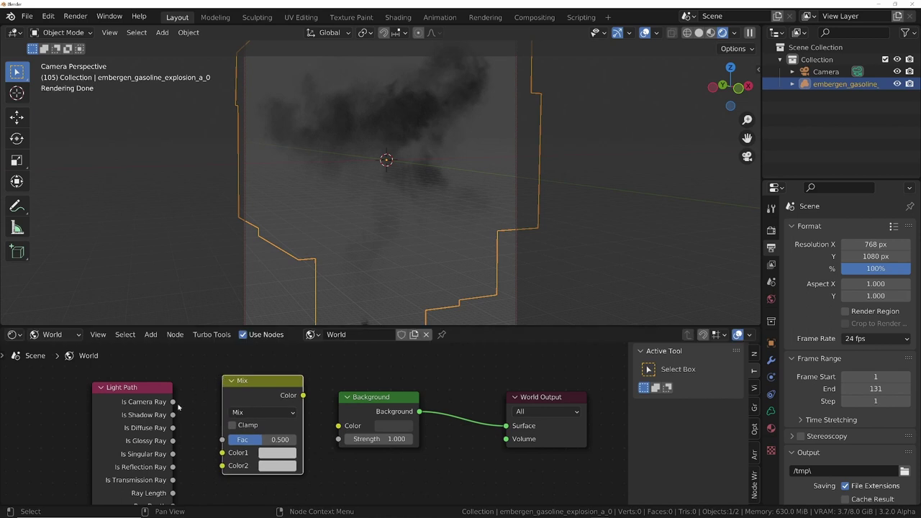
# Link Is Camera Ray to Mix factor, make Color2 black, and feed Mix into Background Color
pyautogui.moveTo(173, 402); pyautogui.dragTo(198, 390)
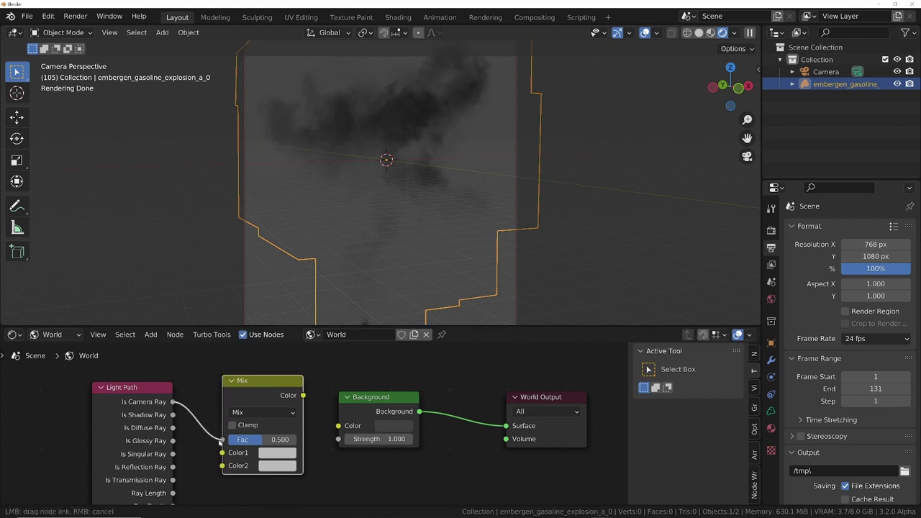
pyautogui.moveTo(223, 442); pyautogui.dragTo(223, 439)
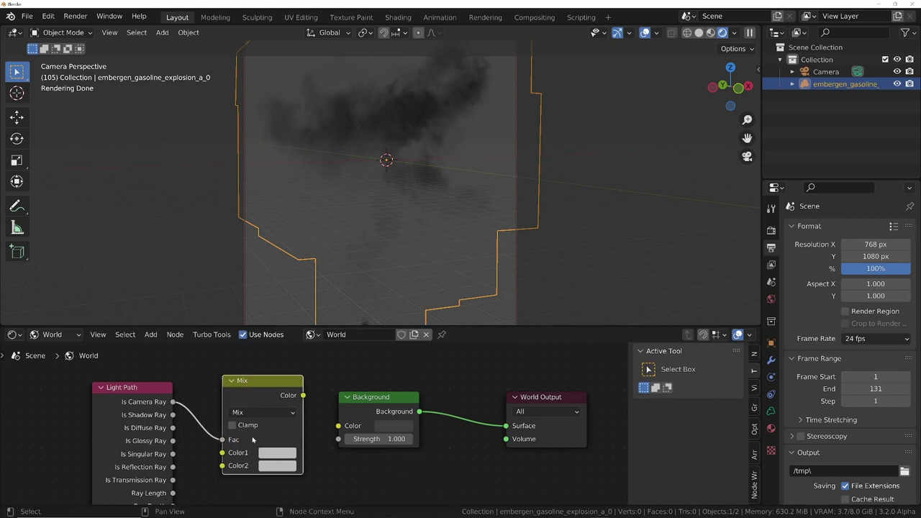
pyautogui.click(277, 466)
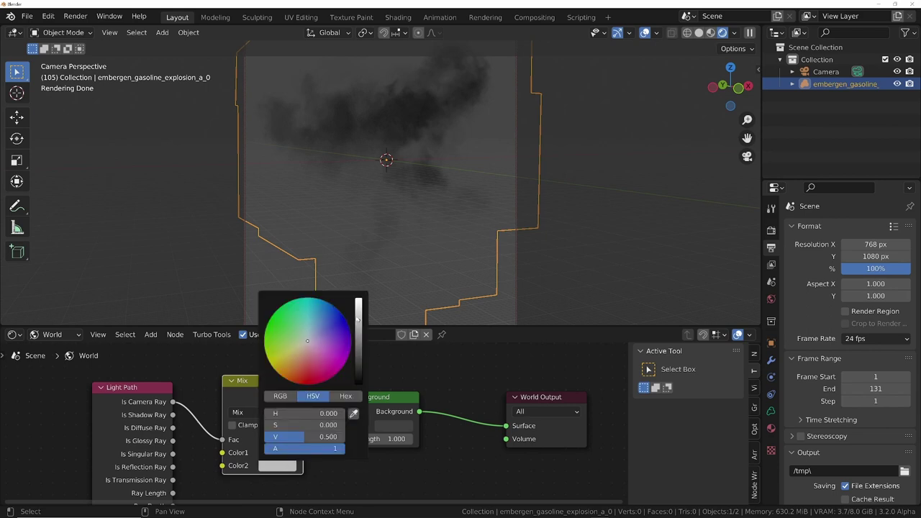
pyautogui.moveTo(359, 320); pyautogui.dragTo(358, 383)
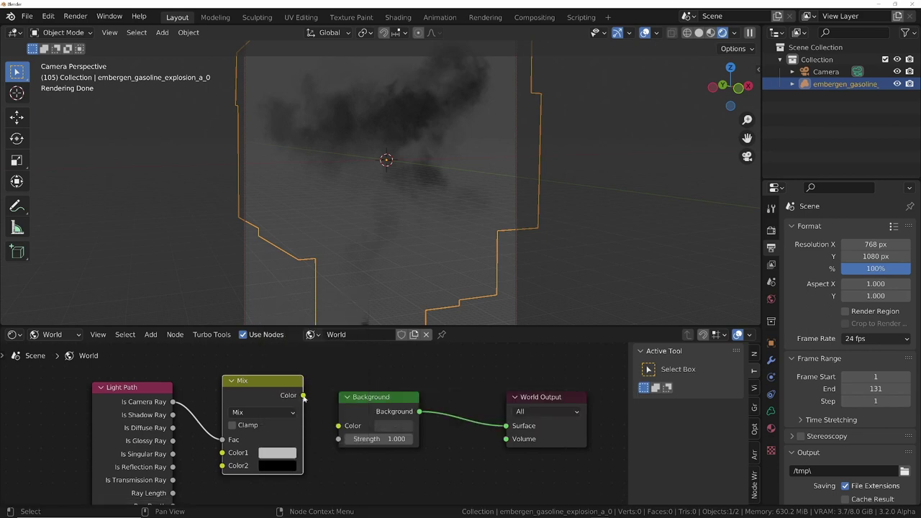
pyautogui.moveTo(304, 396); pyautogui.dragTo(338, 425)
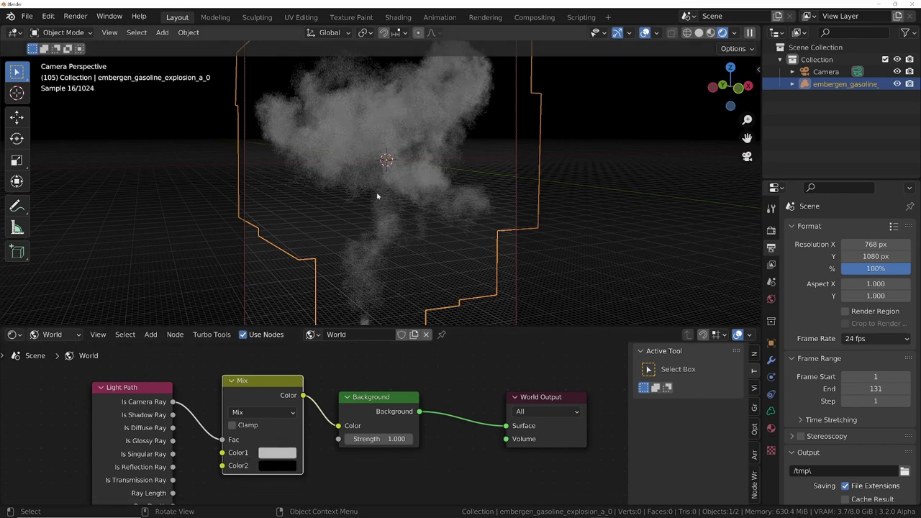
pyautogui.click(57, 335)
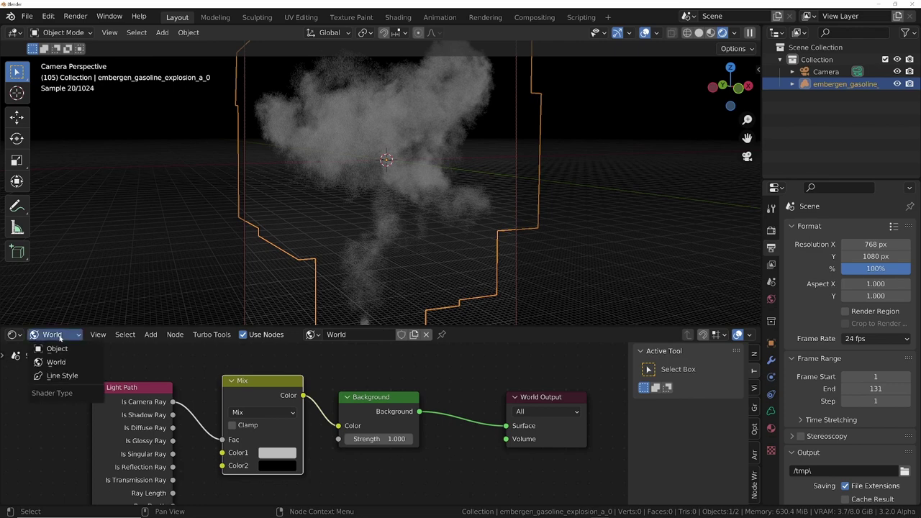
# Switch to the Object shader and create a new material for the explosion
pyautogui.click(56, 348)
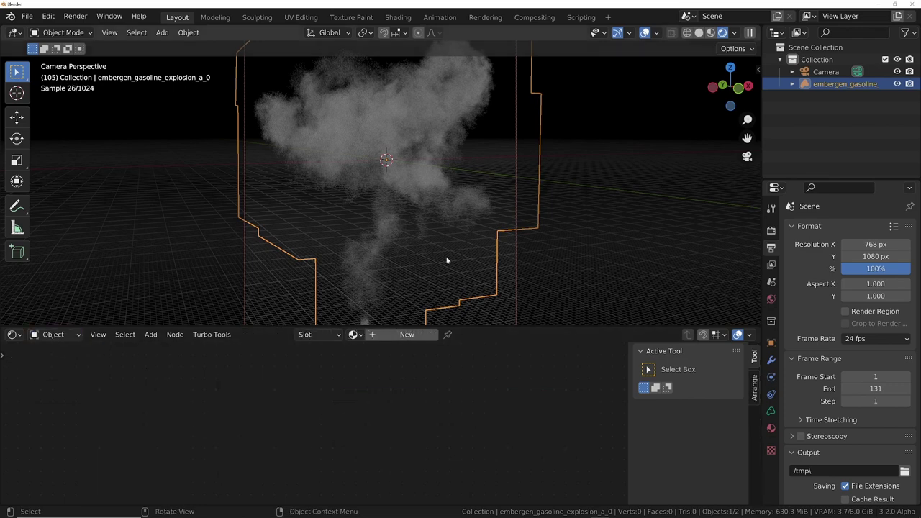
pyautogui.click(406, 335)
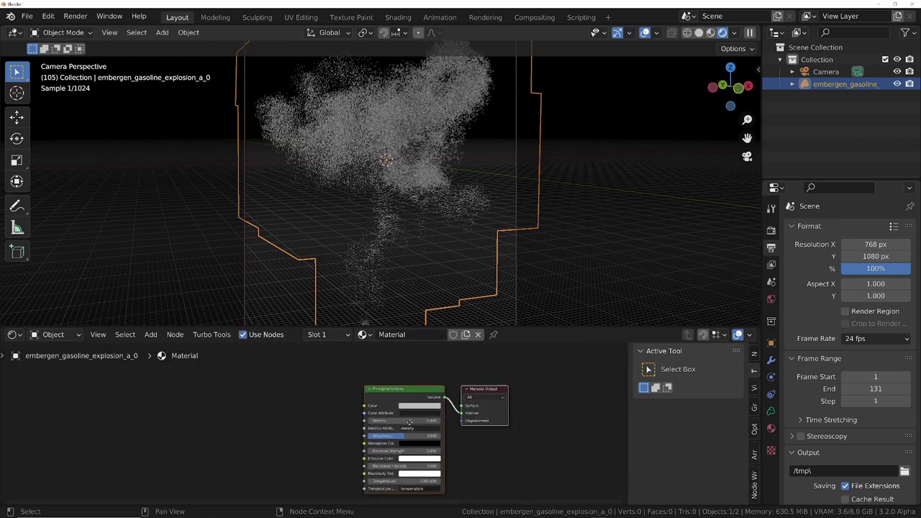
pyautogui.scroll(1, 392, 403)
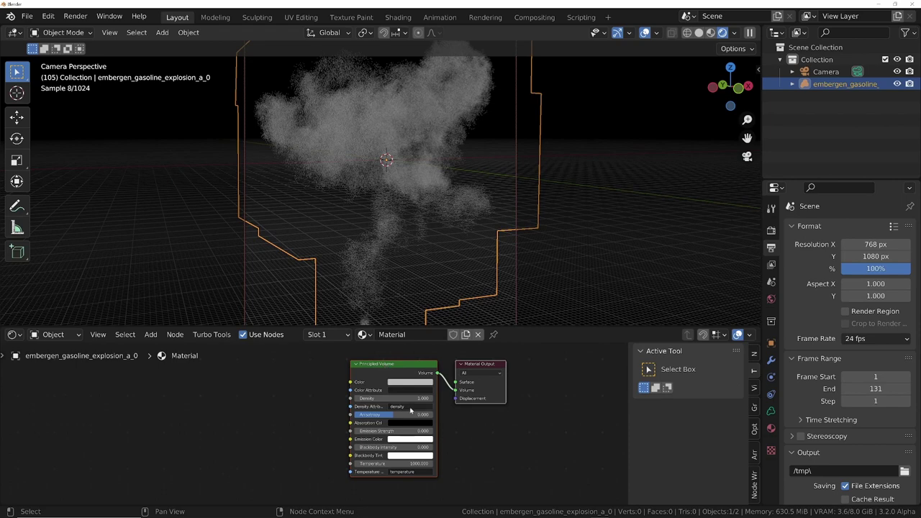
pyautogui.scroll(1, 411, 410)
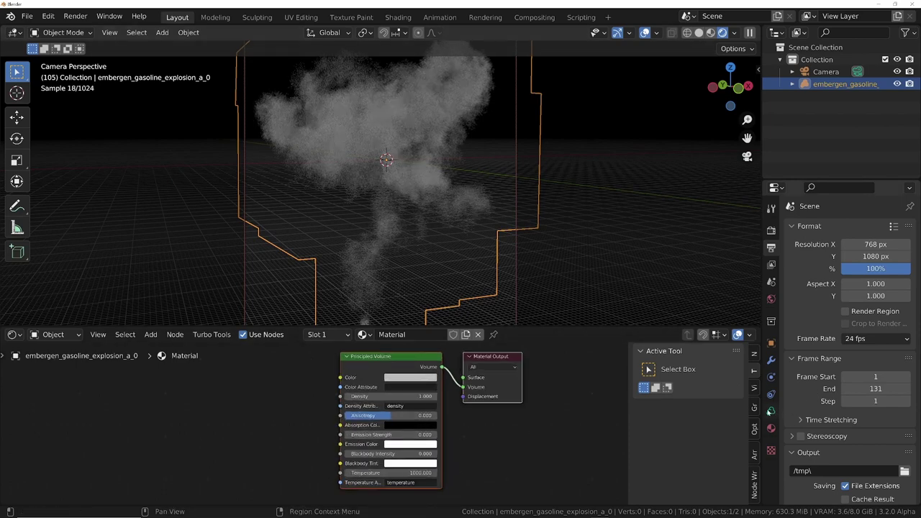
pyautogui.click(771, 411)
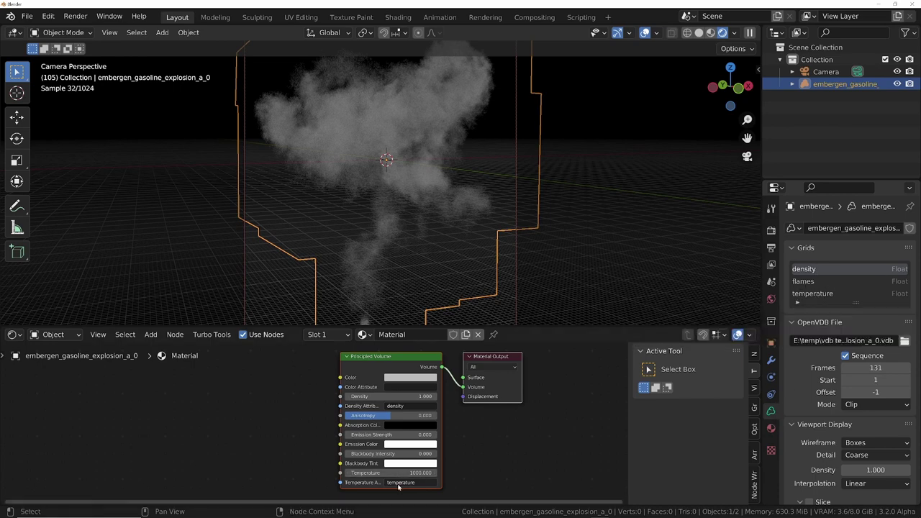
pyautogui.scroll(3, 399, 484)
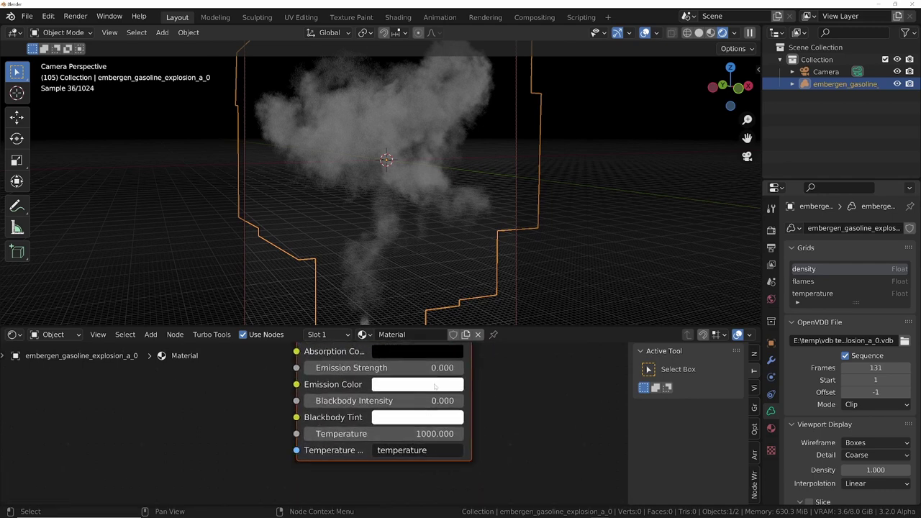
pyautogui.scroll(-3, 421, 450)
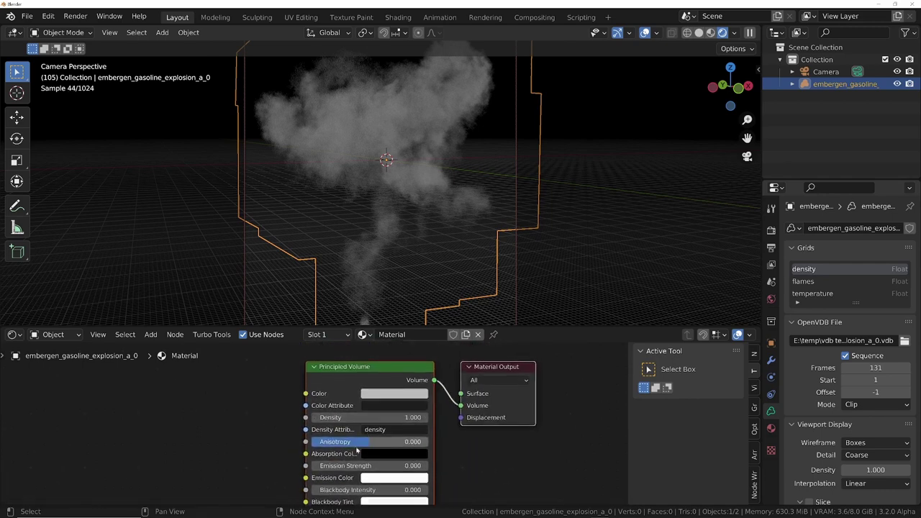
# Set Principled Volume Blackbody Intensity to 10 and Temperature to 4000, then play the animation
pyautogui.moveTo(354, 490); pyautogui.dragTo(375, 425, button='middle')
pyautogui.click(375, 425)
pyautogui.write('10')
pyautogui.press('Return')
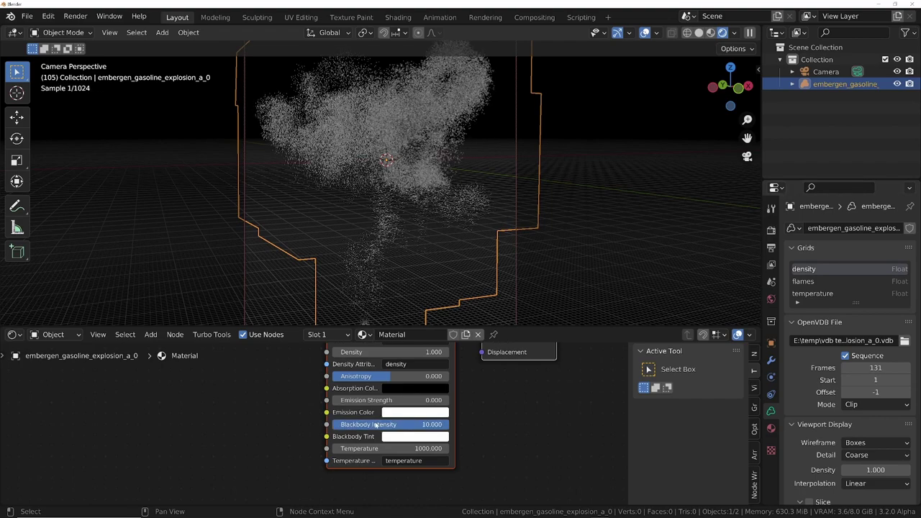
pyautogui.click(399, 448)
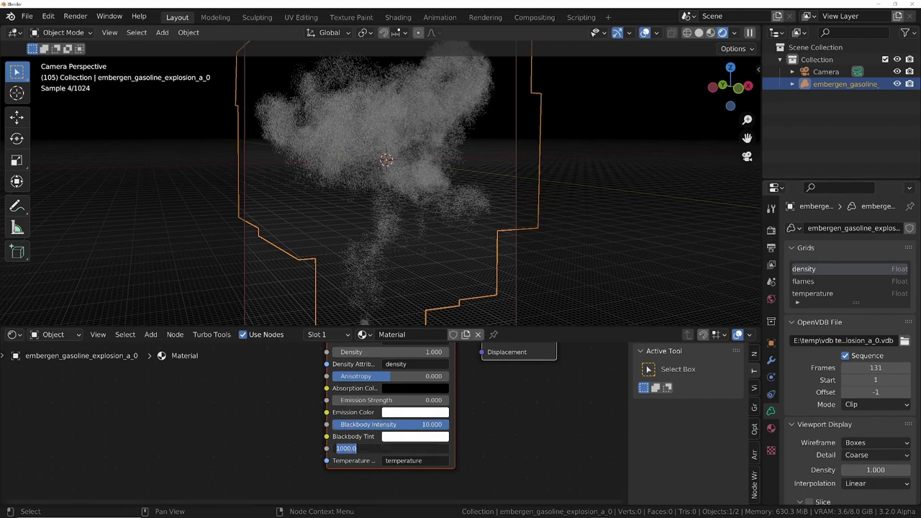
pyautogui.write('4000')
pyautogui.press('Return')
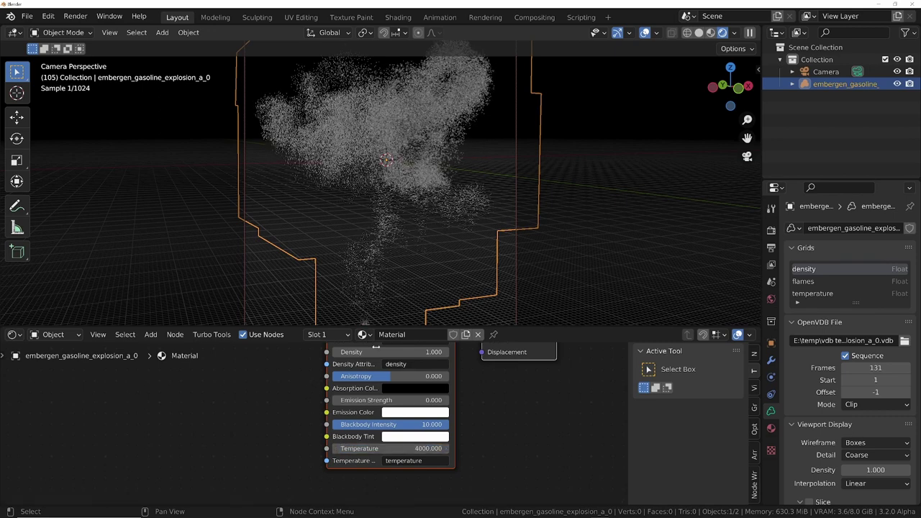
pyautogui.press('Home')
pyautogui.press('space')
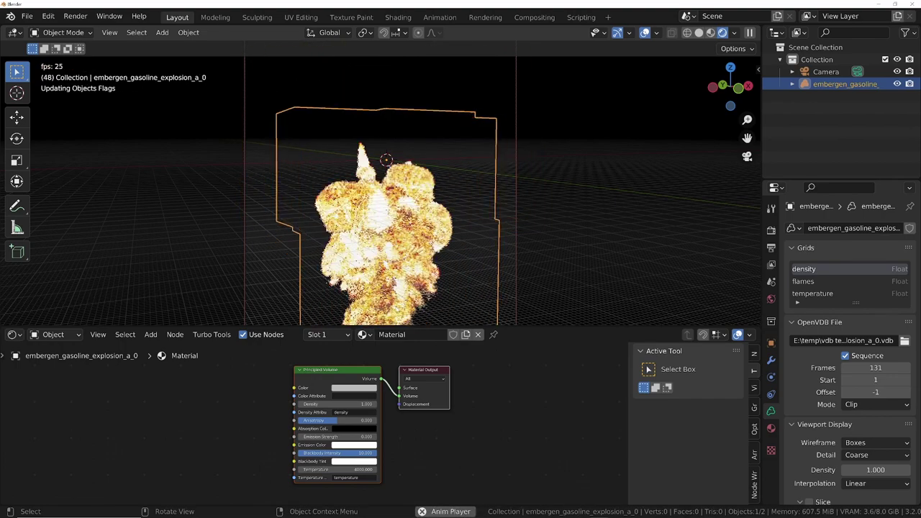
# Stop playback at frame 61, view through the camera, and reveal the Sampling settings
pyautogui.press('space')
pyautogui.press('KP_0')
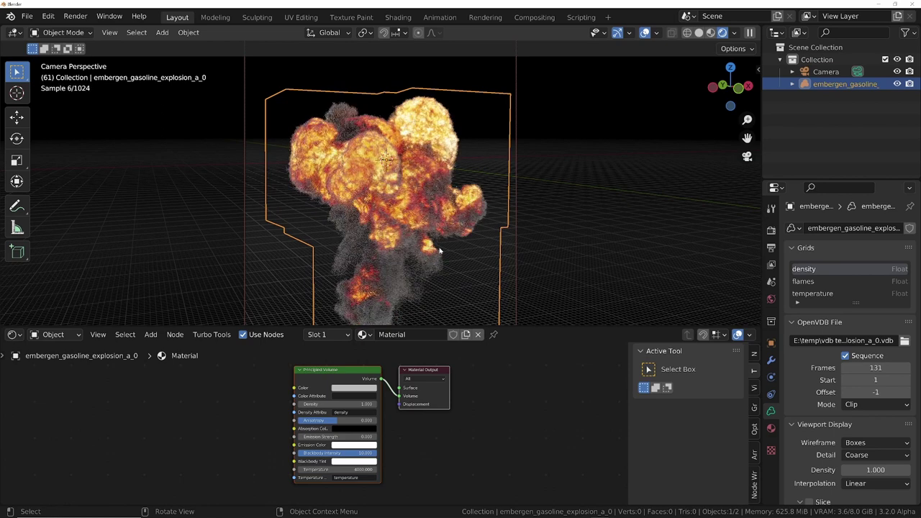
pyautogui.click(771, 231)
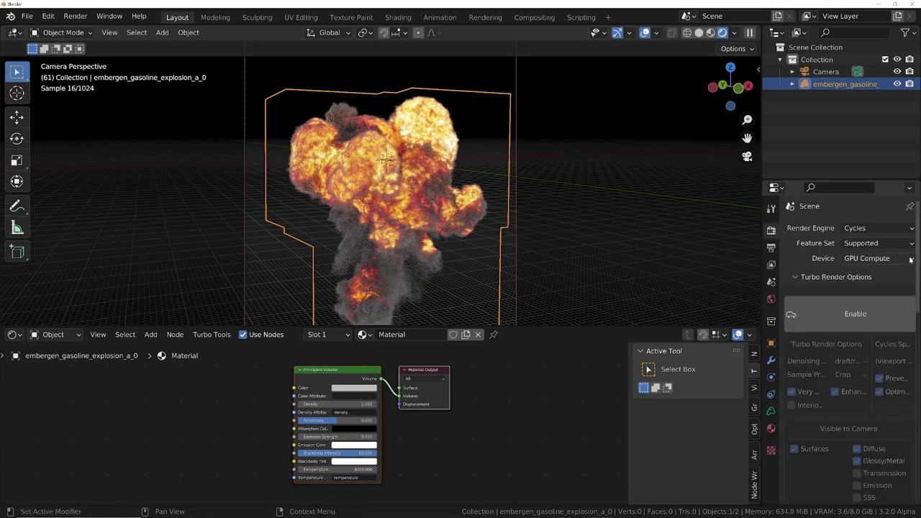
pyautogui.click(849, 278)
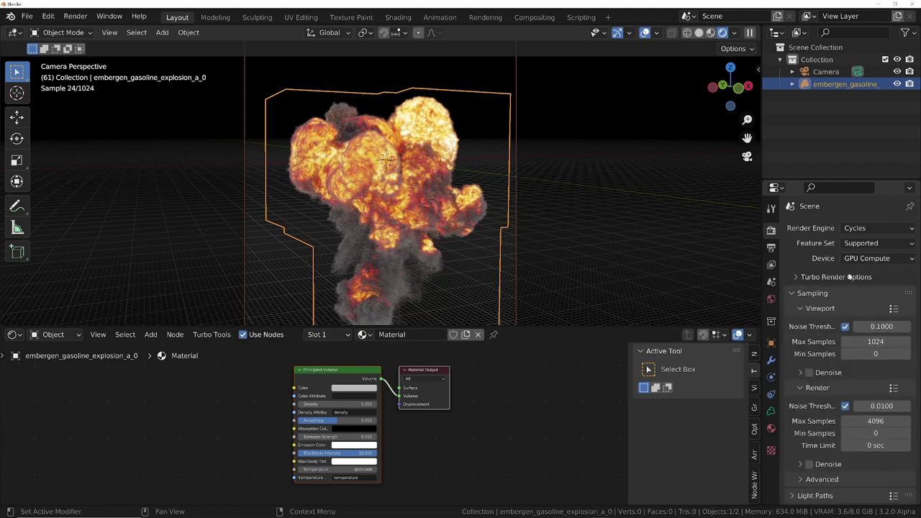
pyautogui.moveTo(435, 263); pyautogui.dragTo(392, 225, button='middle')
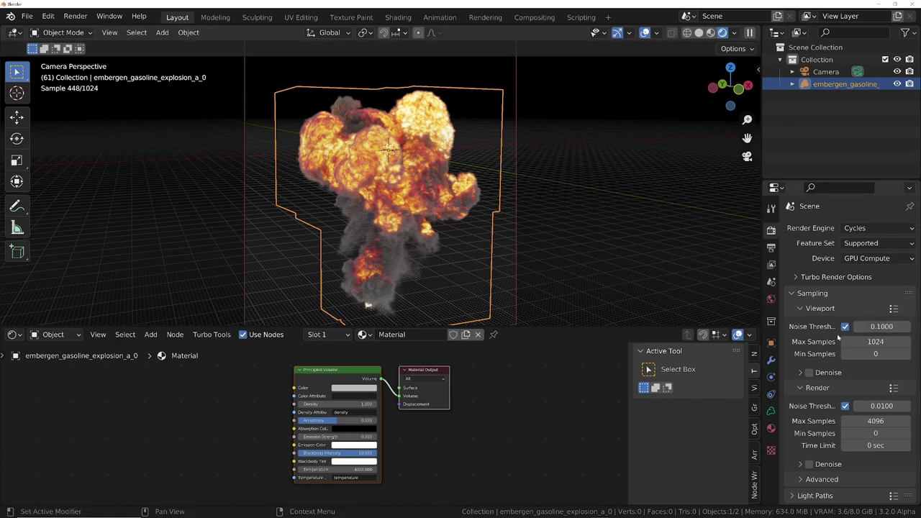
# Enable Transparent in the Film settings of Render Properties
pyautogui.scroll(-5, 838, 370)
pyautogui.click(800, 415)
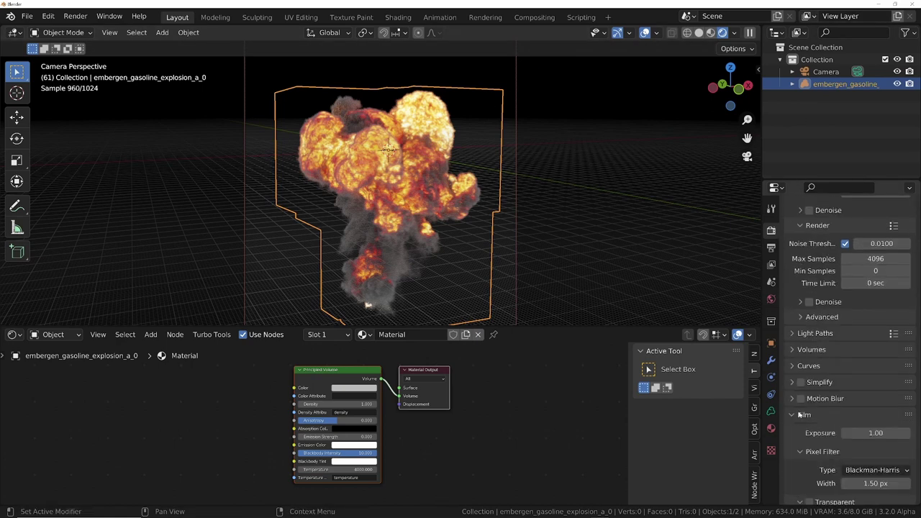
pyautogui.scroll(-4, 800, 416)
pyautogui.click(809, 379)
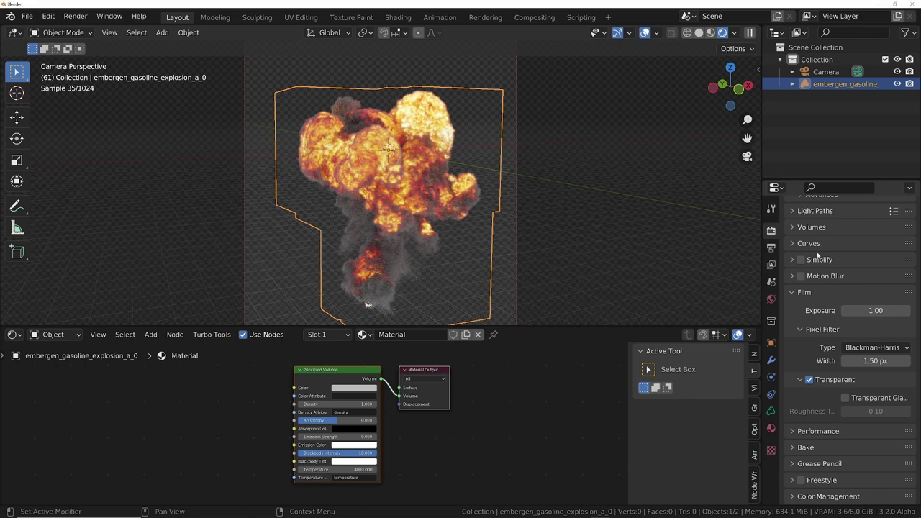
# Check the output File Format list, keeping PNG selected
pyautogui.click(771, 248)
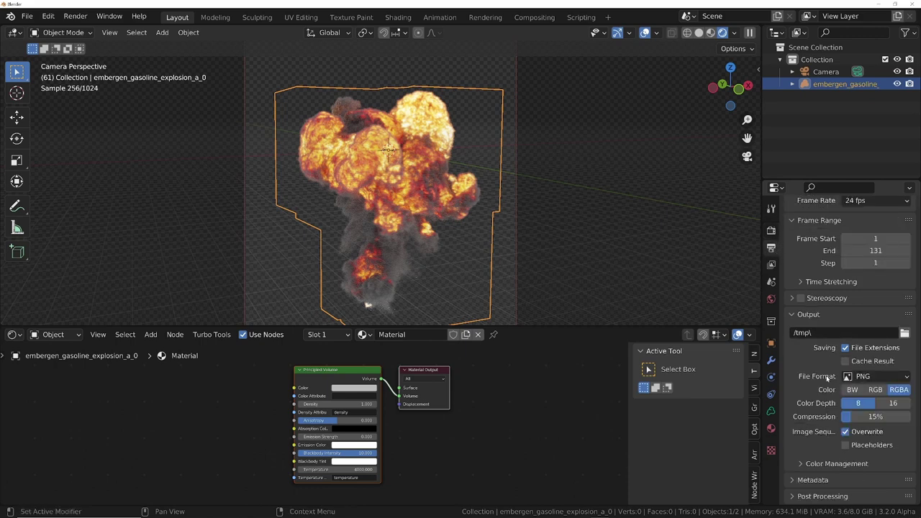
pyautogui.click(887, 377)
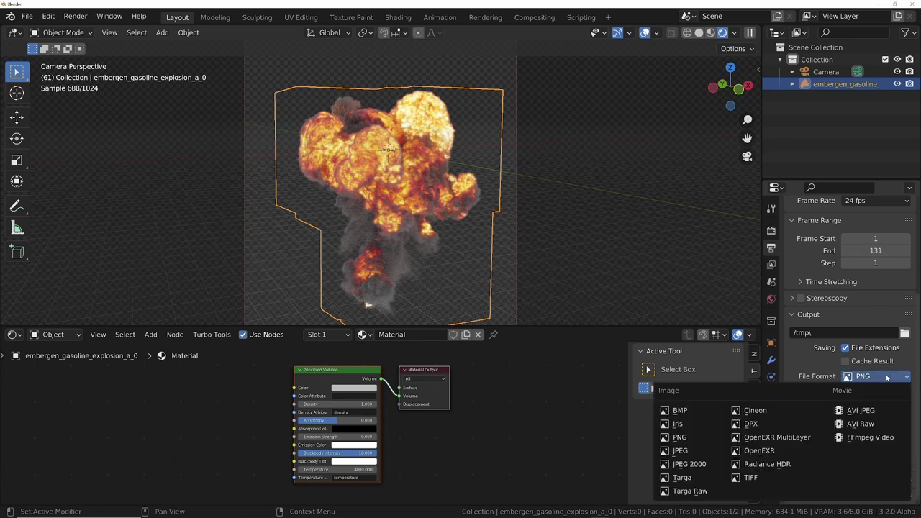
pyautogui.click(886, 377)
pyautogui.click(886, 377)
pyautogui.click(887, 377)
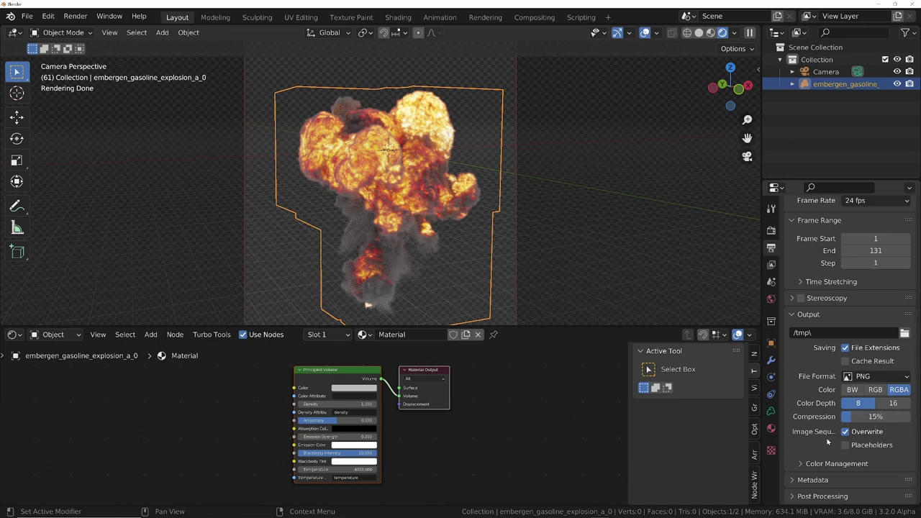
# Save the project as gasolineblender.blend in the Gasoline_Explosion_01 folder
pyautogui.click(27, 16)
pyautogui.click(65, 109)
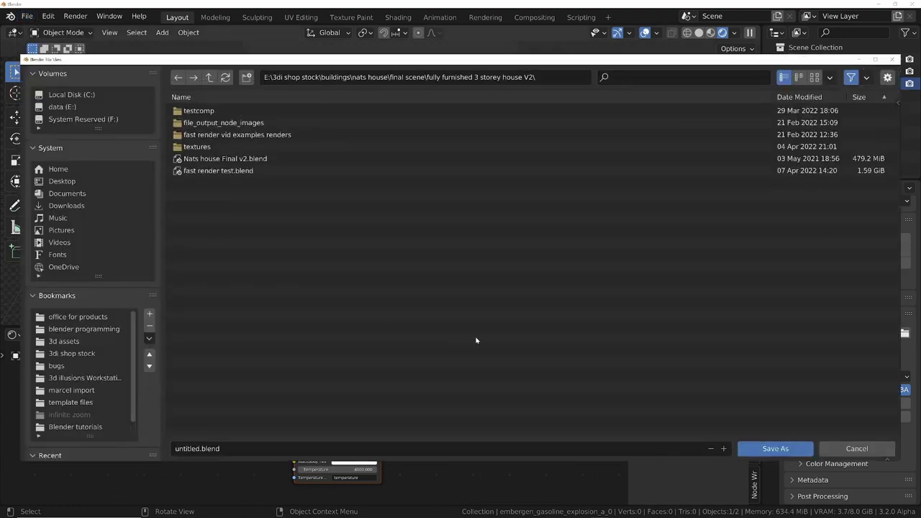
pyautogui.press('BackSpace')
pyautogui.write('gasoline')
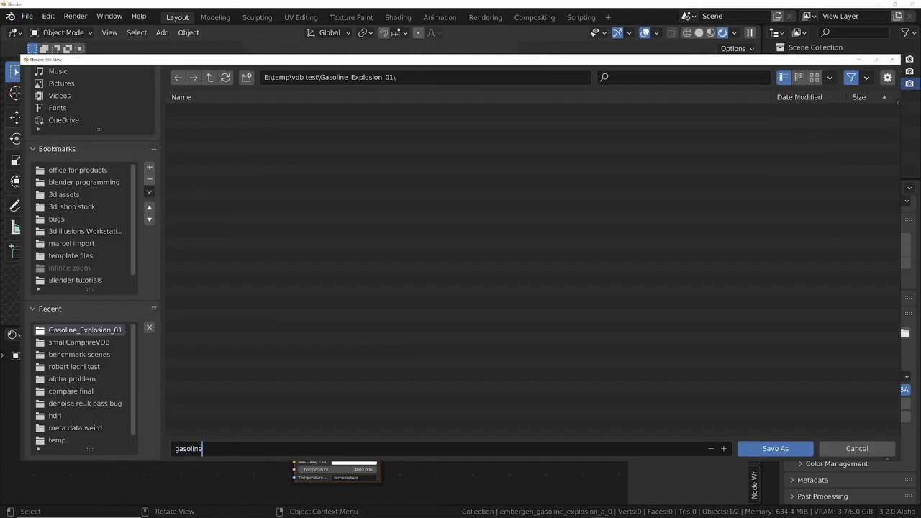
pyautogui.write('blender')
pyautogui.press('Return')
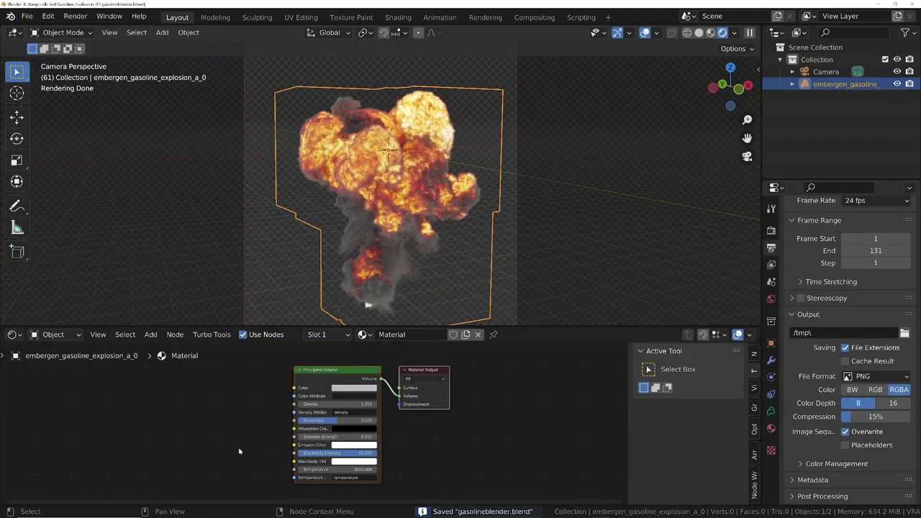
# Set the render output path to //animtest/gasolineexplosion
pyautogui.click(834, 332)
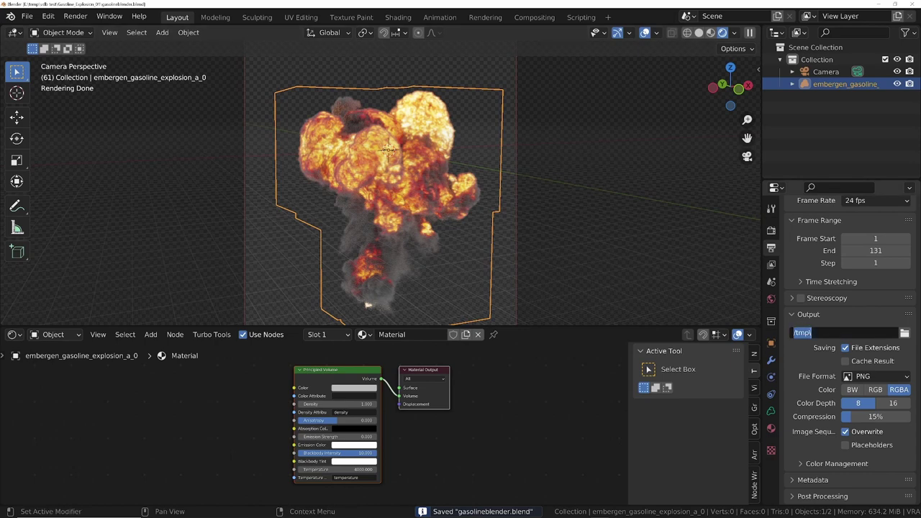
pyautogui.write('//animtest/gasolineexplosion')
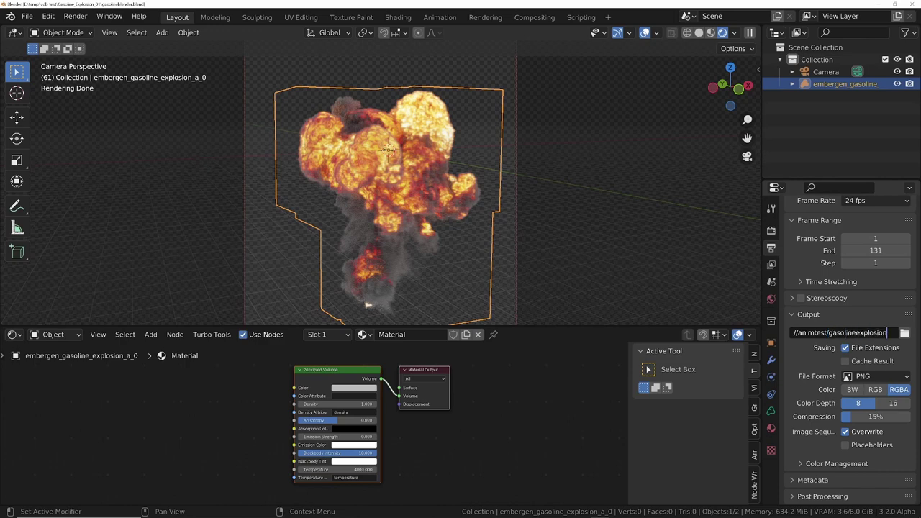
pyautogui.press('Return')
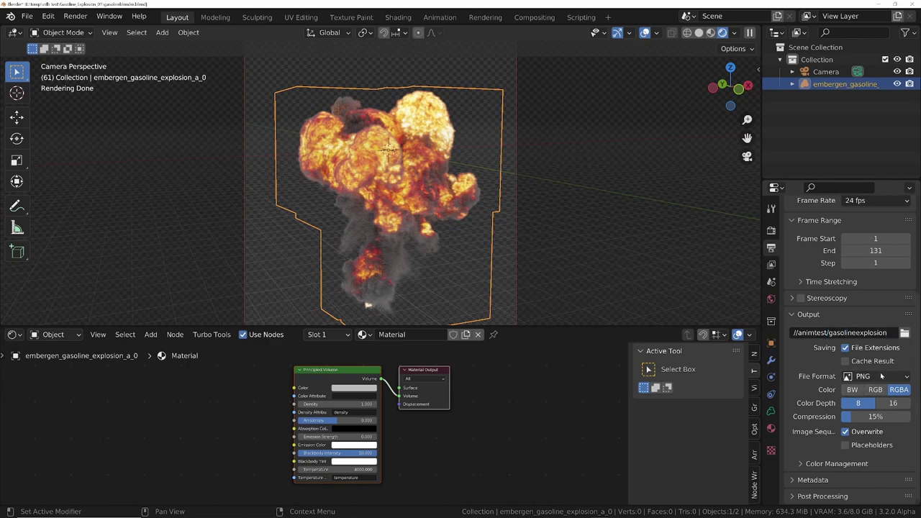
# Collapse viewport sampling and set the final render Noise Threshold to 0.5
pyautogui.scroll(5, 875, 263)
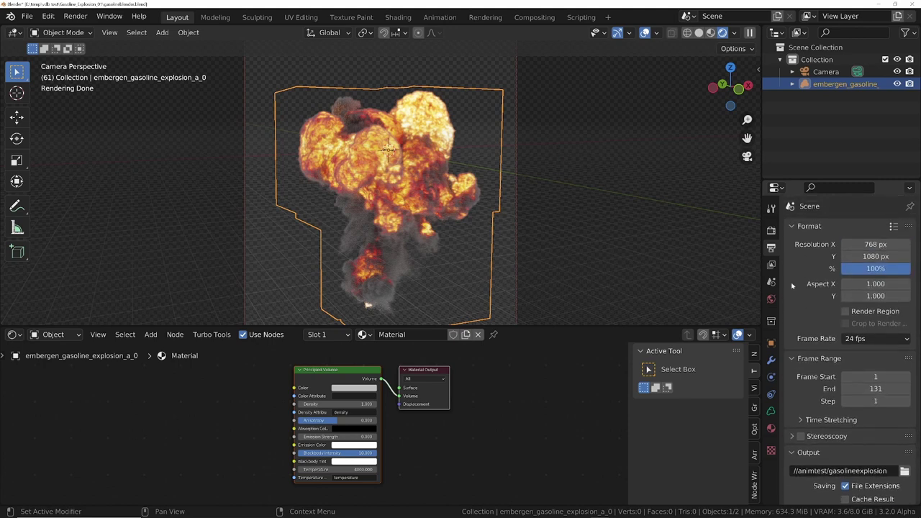
pyautogui.hotkey('ctrl', 'shift', 'Tab')
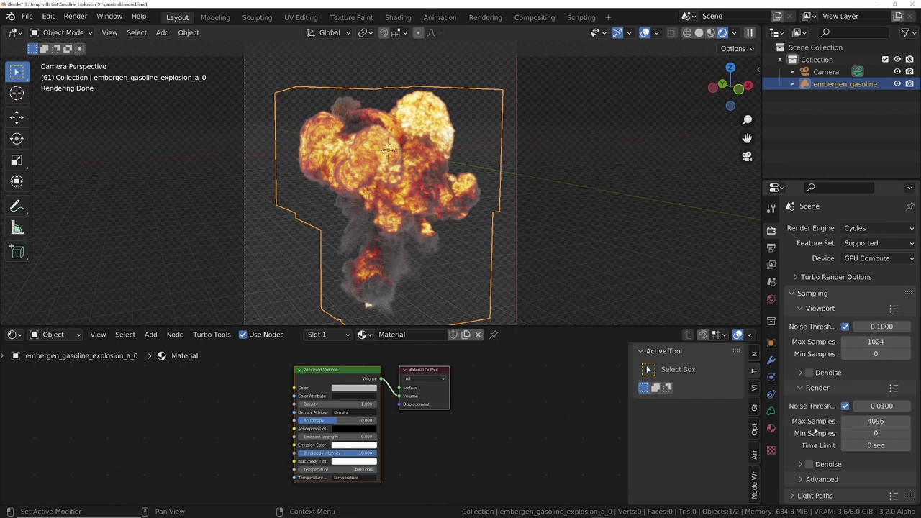
pyautogui.scroll(-3, 825, 410)
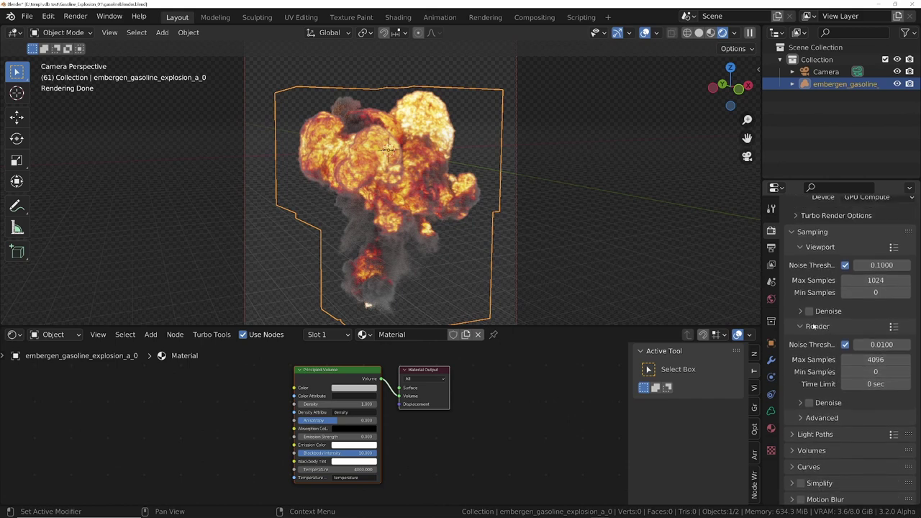
pyautogui.click(801, 247)
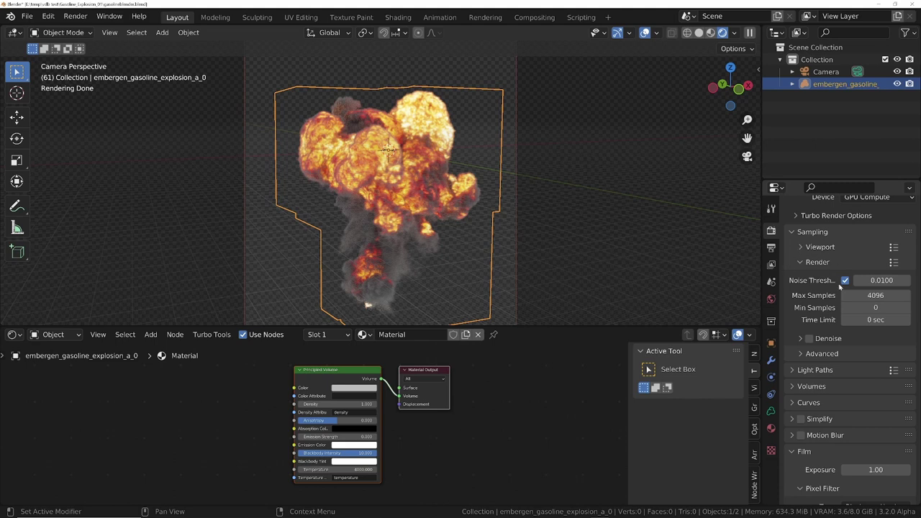
pyautogui.click(867, 281)
pyautogui.write('.5')
pyautogui.press('Return')
# Set render Max Samples to 12 and Min Samples to 1, and enable Denoise
pyautogui.click(866, 295)
pyautogui.write('12')
pyautogui.press('Return')
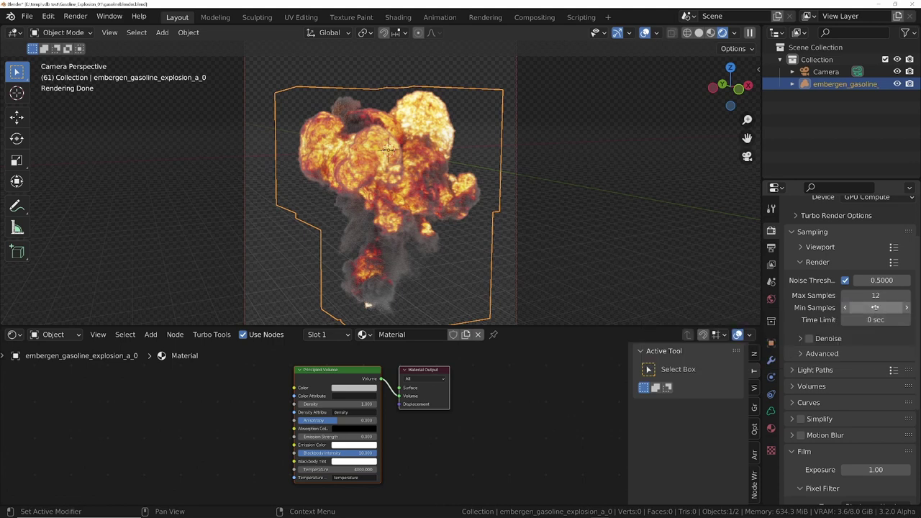
pyautogui.moveTo(875, 307); pyautogui.dragTo(879, 307)
pyautogui.click(808, 338)
pyautogui.click(801, 338)
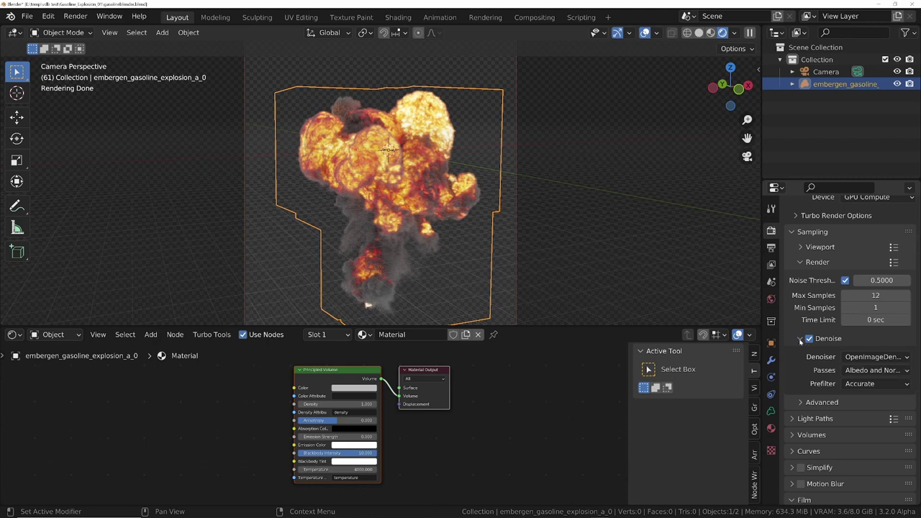
pyautogui.click(800, 339)
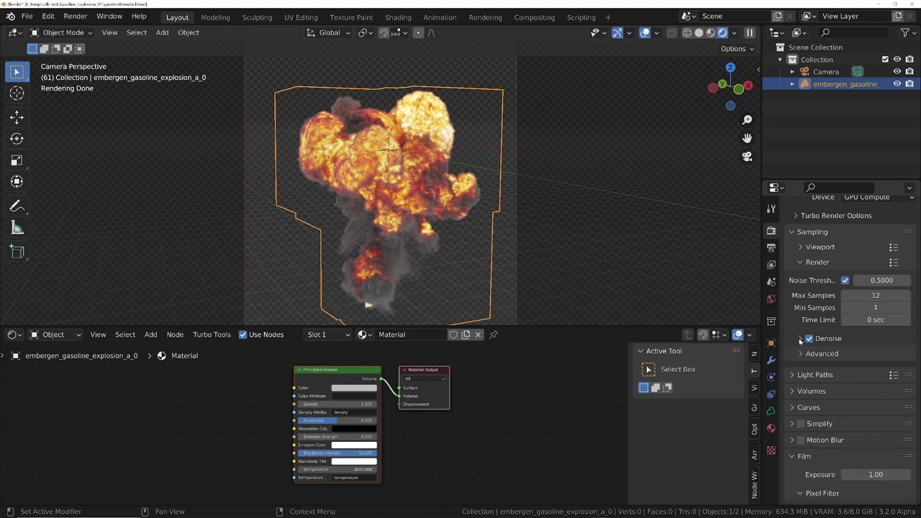
# In the Compositing workspace, enable Use Nodes, space out the nodes, and tick Use Alpha
pyautogui.click(535, 19)
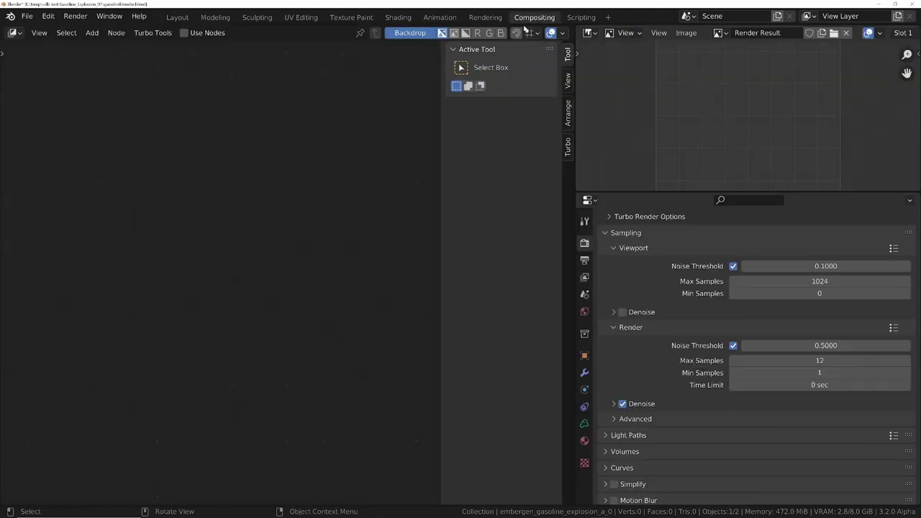
pyautogui.click(184, 33)
pyautogui.scroll(-4, 356, 166)
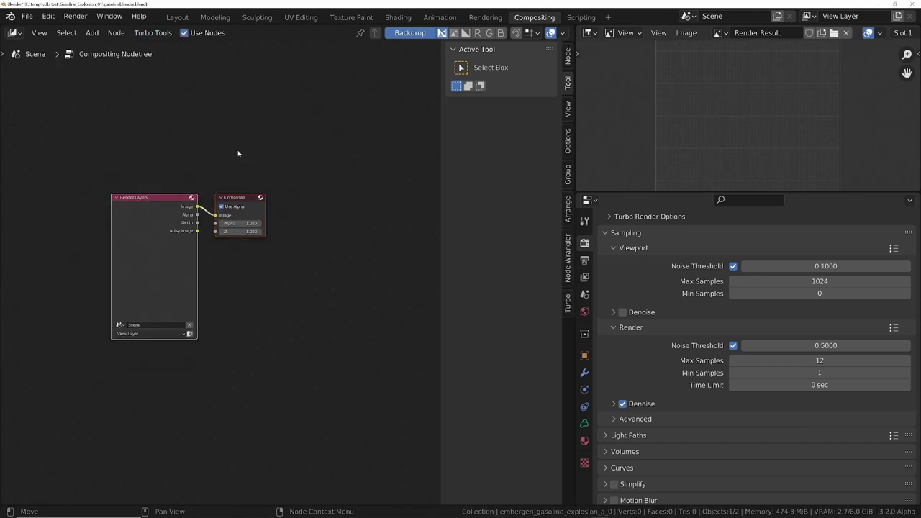
pyautogui.click(232, 200)
pyautogui.moveTo(230, 207); pyautogui.dragTo(314, 205)
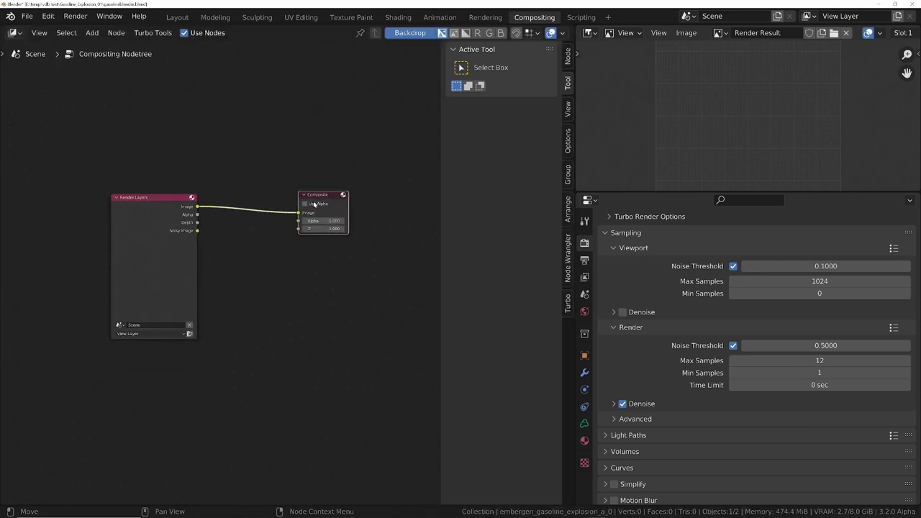
pyautogui.click(313, 204)
pyautogui.moveTo(201, 200); pyautogui.dragTo(154, 199)
pyautogui.click(242, 269)
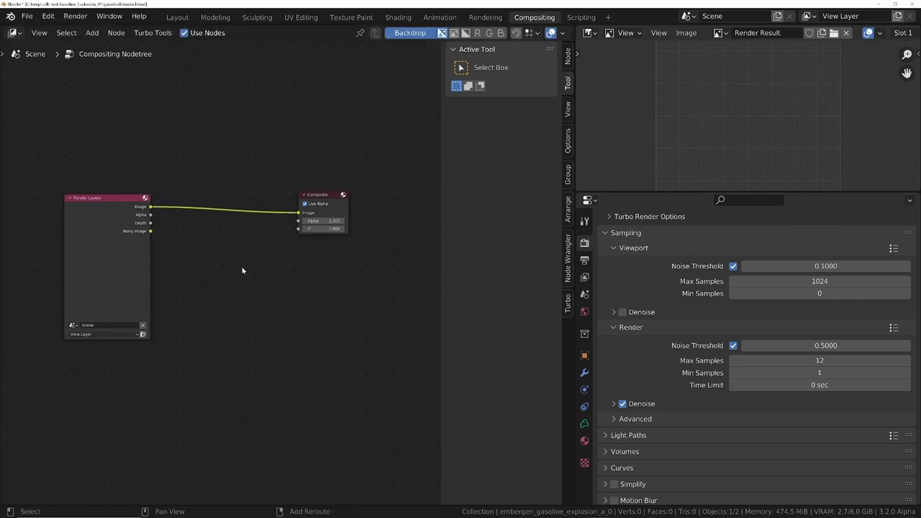
# Insert an Alpha Over node between Render Layers and Composite, feeding its second Image input
pyautogui.hotkey('shift', 'a')
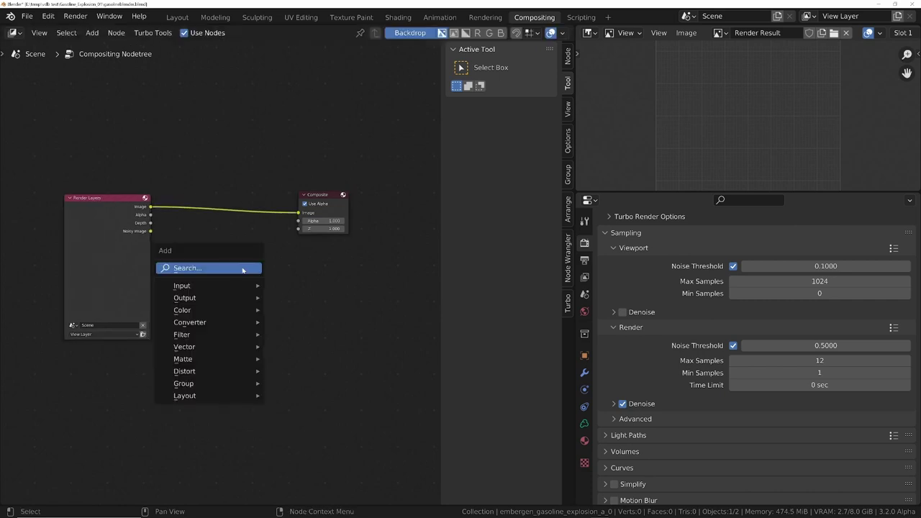
pyautogui.click(245, 268)
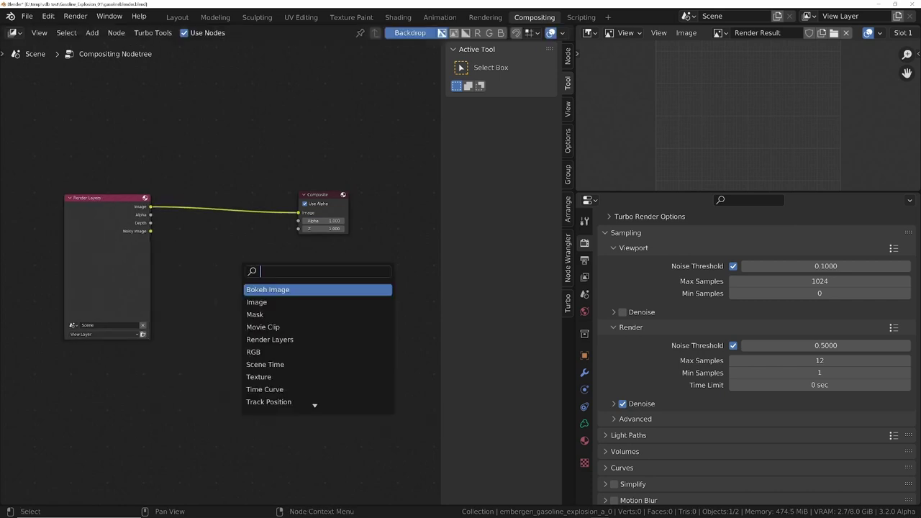
pyautogui.write('alpha')
pyautogui.press('Down')
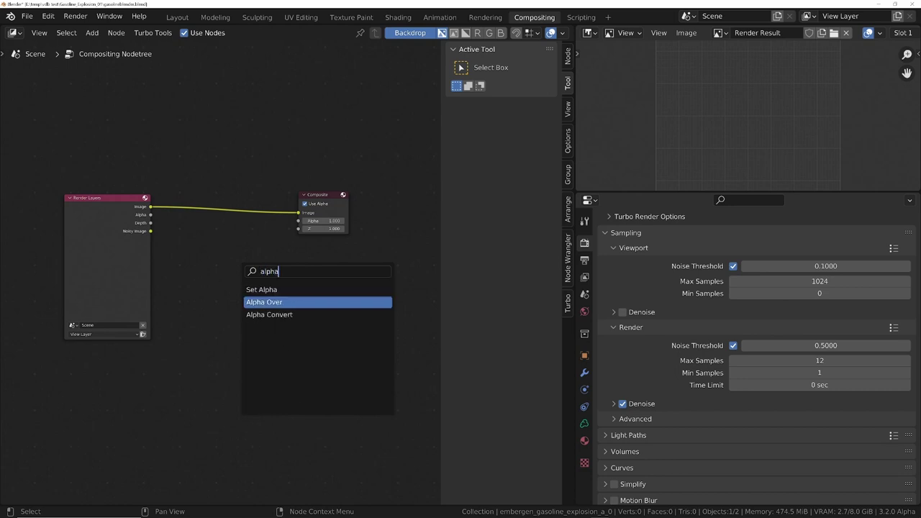
pyautogui.press('Return')
pyautogui.click(220, 200)
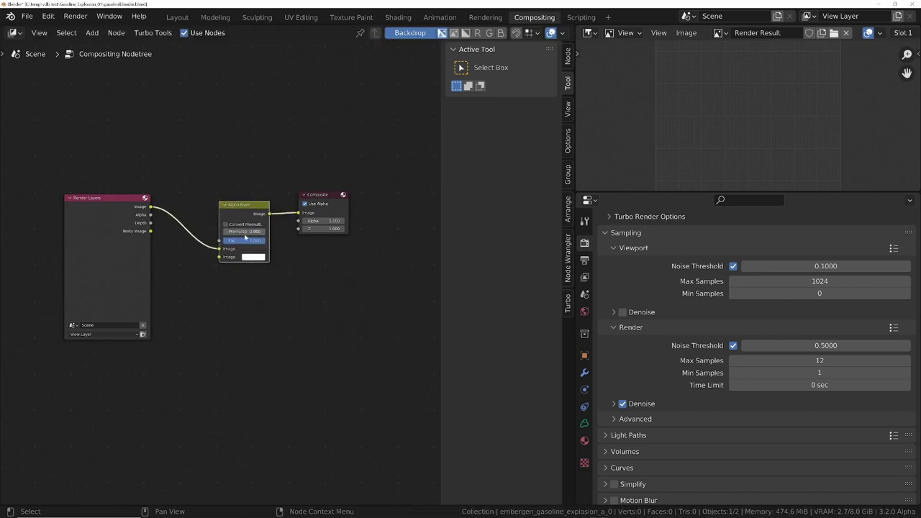
pyautogui.scroll(2, 237, 244)
pyautogui.moveTo(208, 250)
pyautogui.mouseDown()
pyautogui.moveTo(162, 255)
pyautogui.moveTo(207, 262)
pyautogui.mouseUp()
pyautogui.scroll(-5, 207, 265)
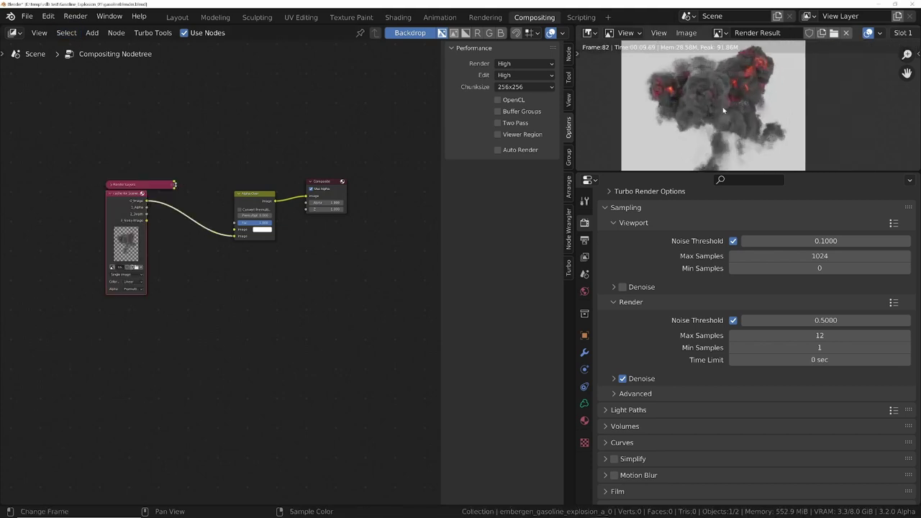
# Maximize the Image Editor and zoom and pan the smoky explosion render to fill the view
pyautogui.scroll(-1, 722, 107)
pyautogui.scroll(3, 714, 152)
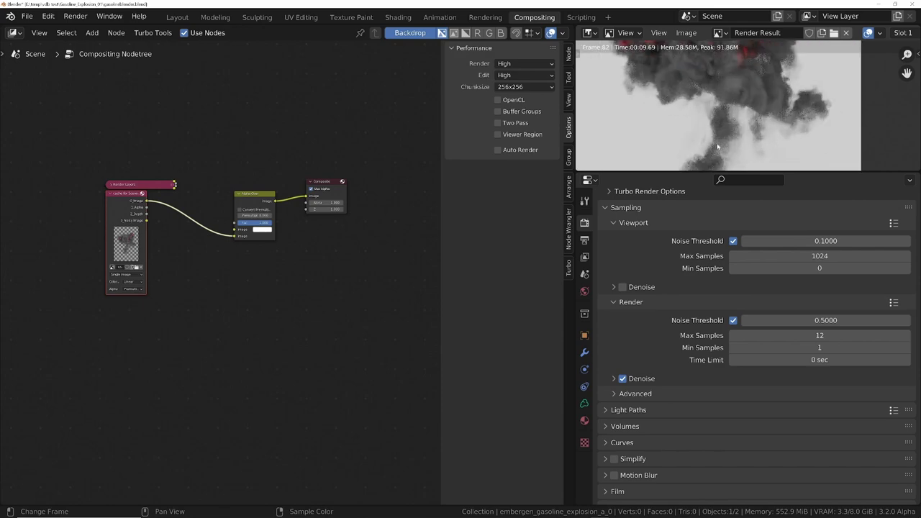
pyautogui.scroll(2, 716, 144)
pyautogui.scroll(-2, 734, 124)
pyautogui.hotkey('ctrl', 'space')
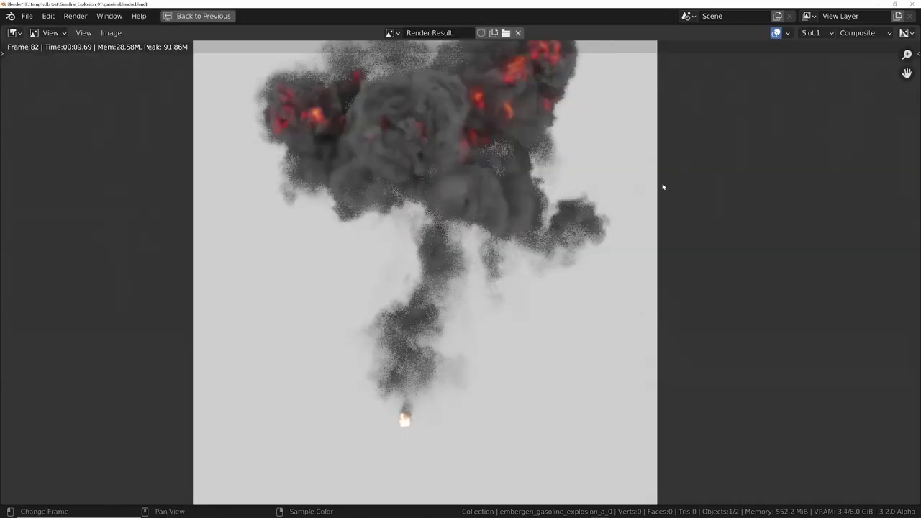
pyautogui.scroll(4, 454, 224)
pyautogui.scroll(-5, 446, 213)
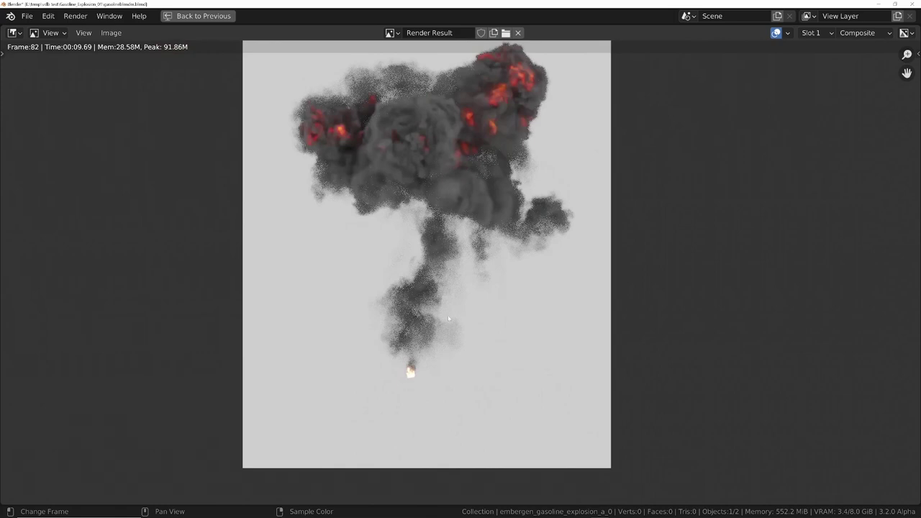
pyautogui.scroll(4, 452, 232)
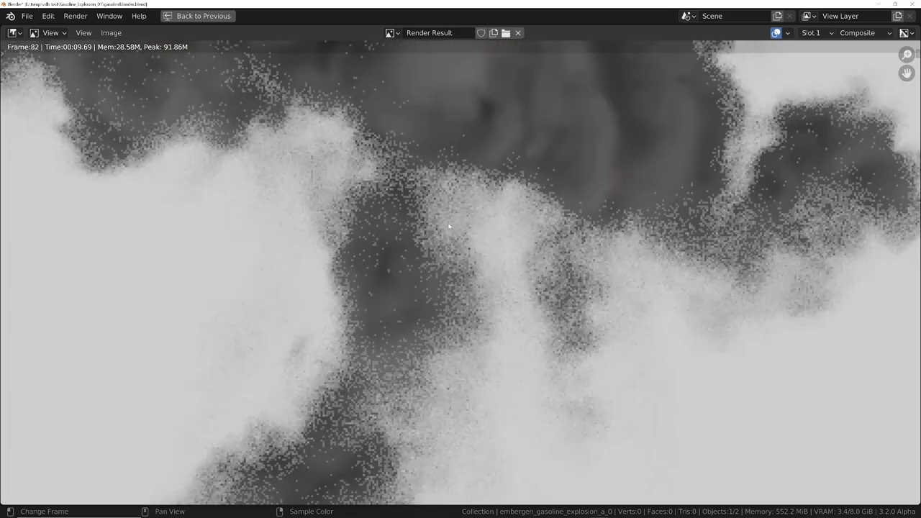
pyautogui.scroll(-4, 441, 208)
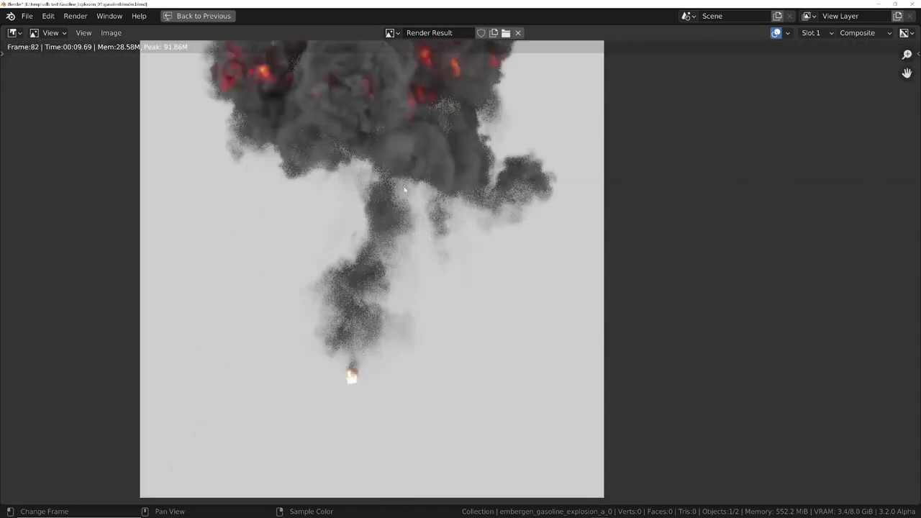
pyautogui.keyDown('shift'); pyautogui.scroll(2, 449, 220); pyautogui.keyUp('shift')
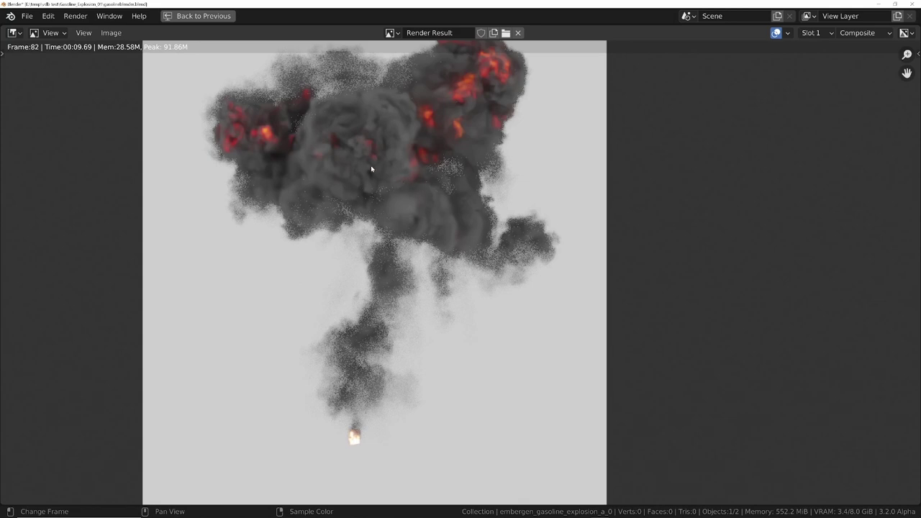
pyautogui.moveTo(323, 153); pyautogui.dragTo(349, 207, button='middle')
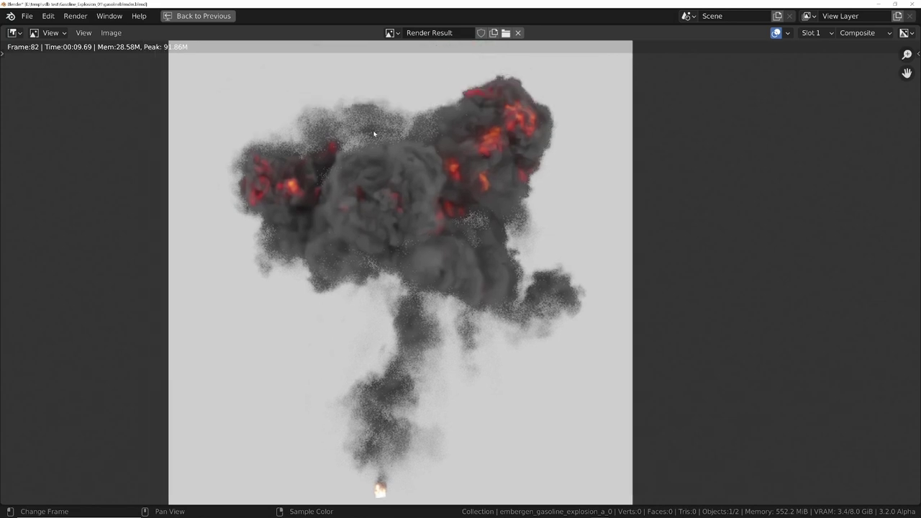
pyautogui.scroll(-4, 380, 146)
# Rename the first render slot to '12 samples' and return to the Compositing layout
pyautogui.press('n')
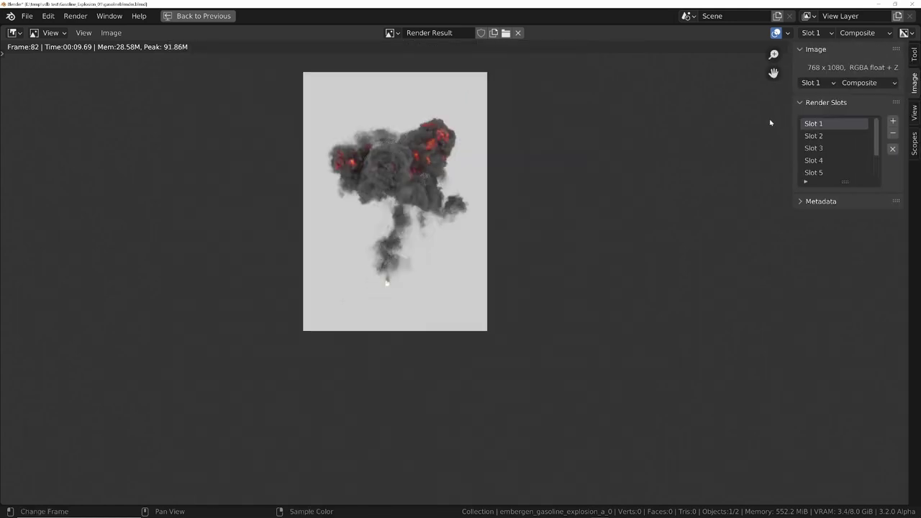
pyautogui.doubleClick(813, 124)
pyautogui.write('12 samples')
pyautogui.press('Return')
pyautogui.press('Escape')
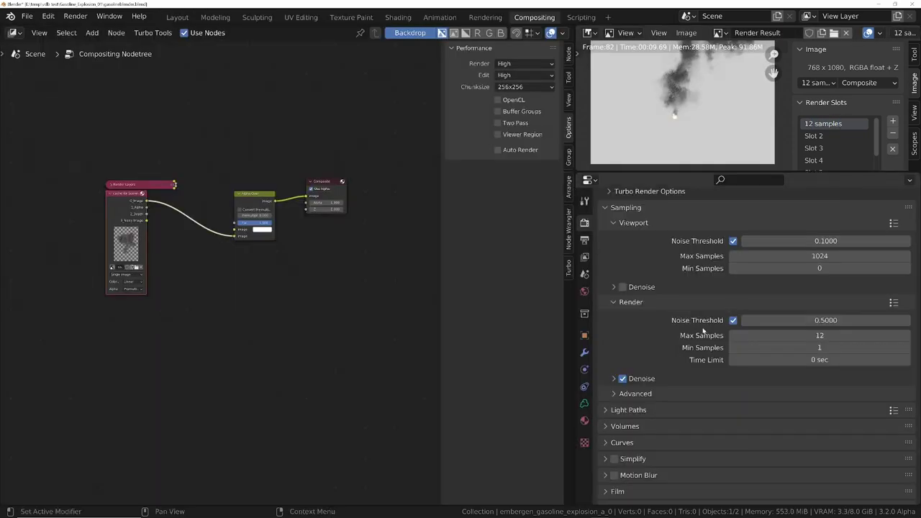
# Set the render Noise Threshold to 0.01
pyautogui.click(818, 321)
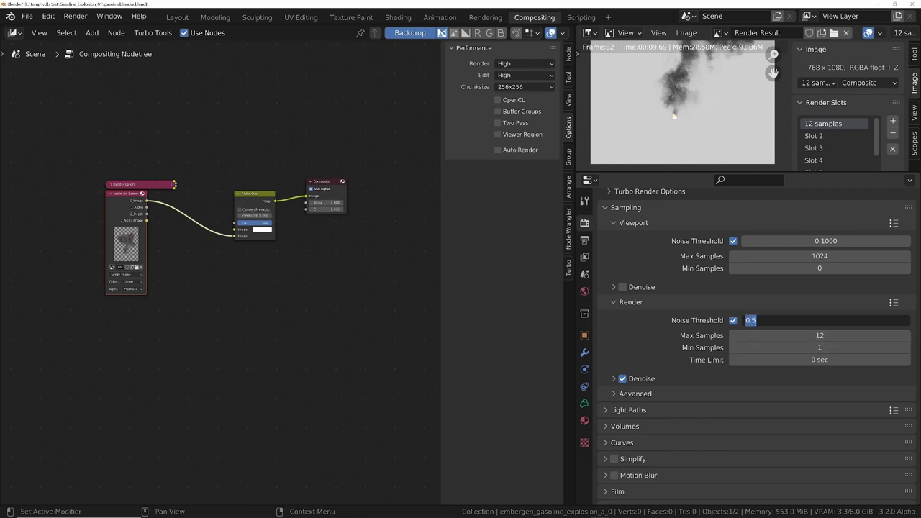
pyautogui.press('Escape')
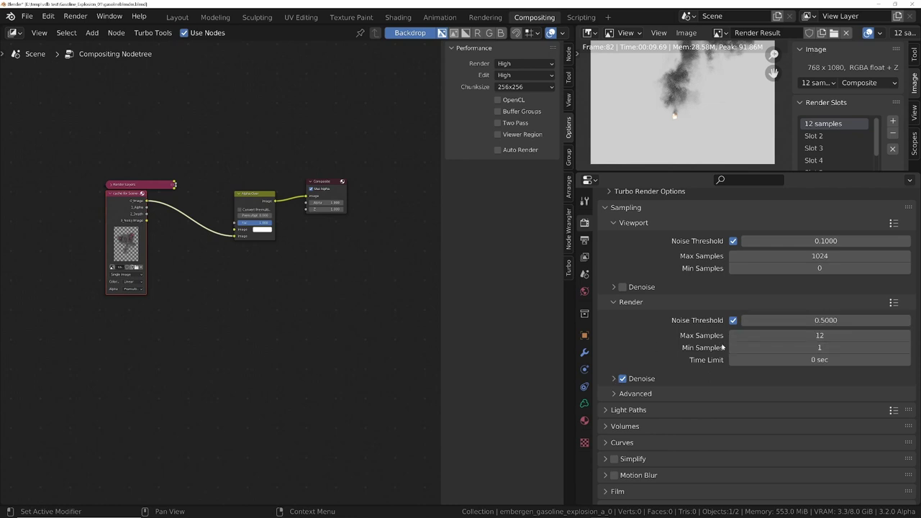
pyautogui.click(792, 324)
pyautogui.press('BackSpace')
pyautogui.write('0.01')
pyautogui.press('Return')
# Raise render Max Samples to 1024 and refine the Noise Threshold to 0.015
pyautogui.click(791, 336)
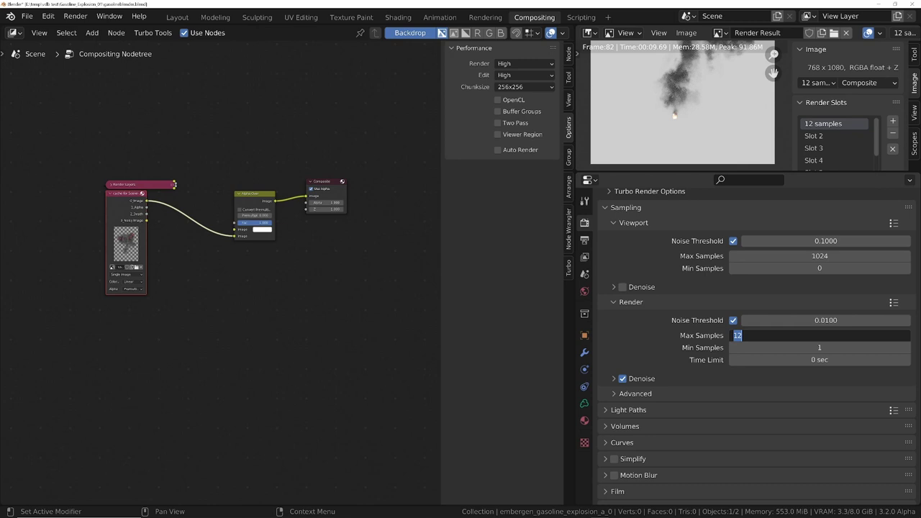
pyautogui.write('1024')
pyautogui.press('Return')
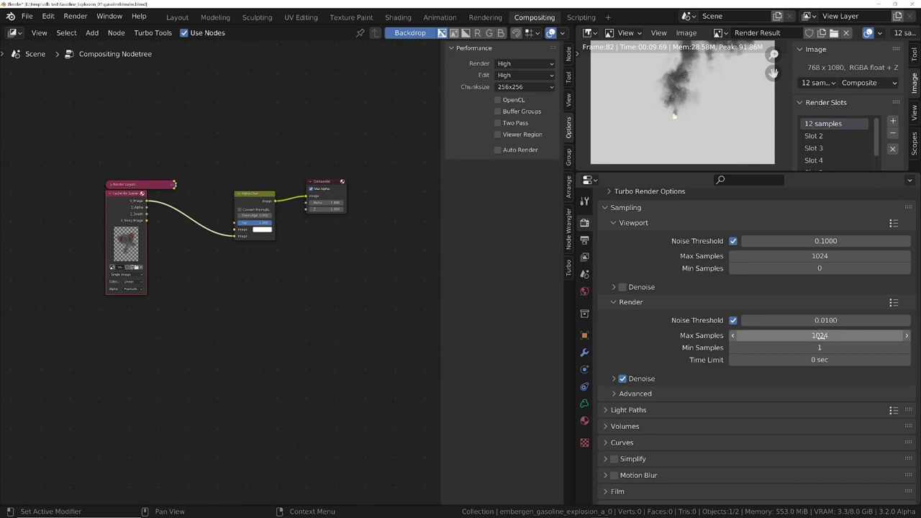
pyautogui.click(820, 320)
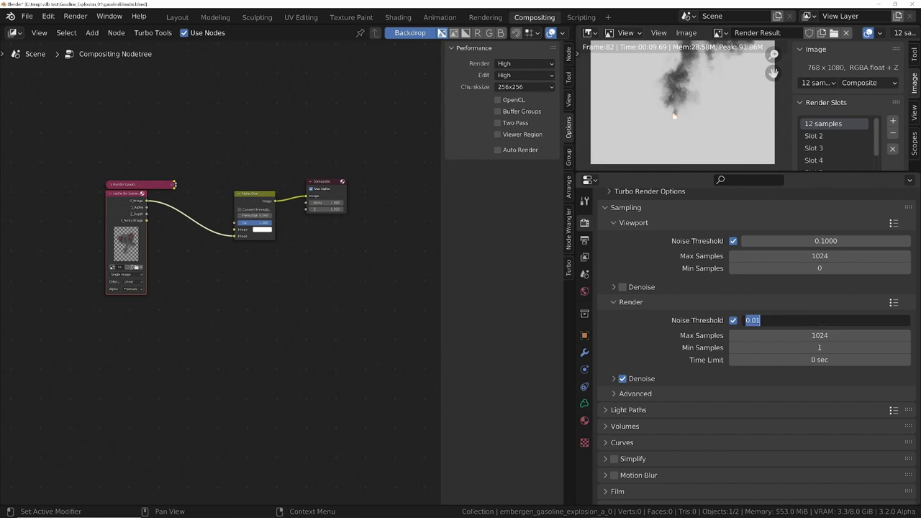
pyautogui.press('End')
pyautogui.write('5')
pyautogui.press('Return')
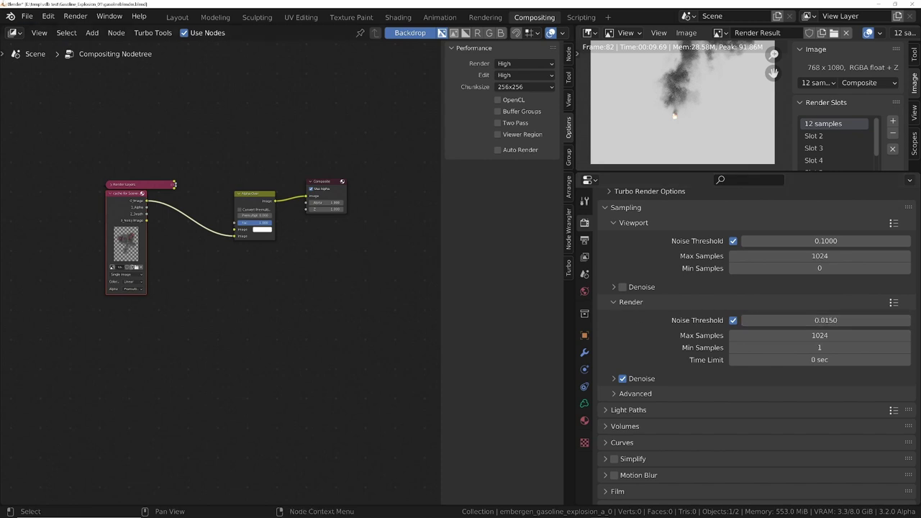
# Render frame 82 with Turbo Tools Render Still Image
pyautogui.click(76, 16)
pyautogui.click(104, 31)
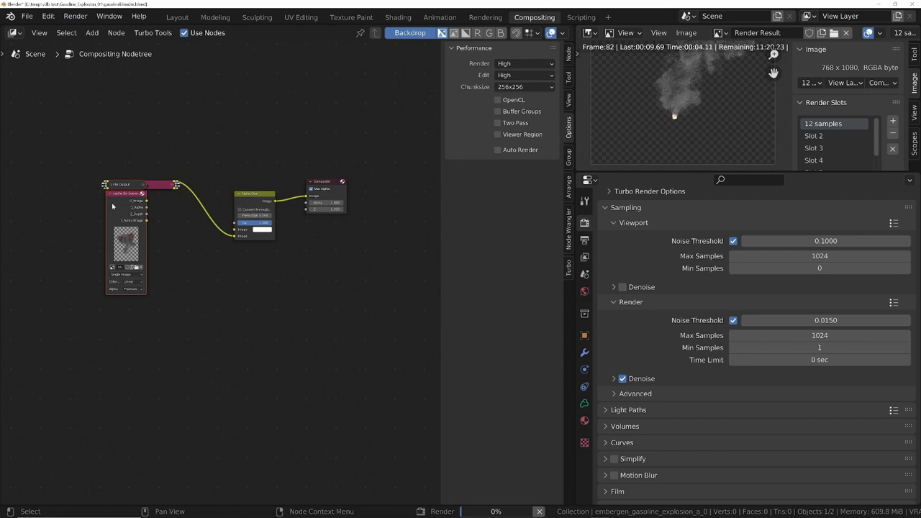
pyautogui.scroll(2, 113, 213)
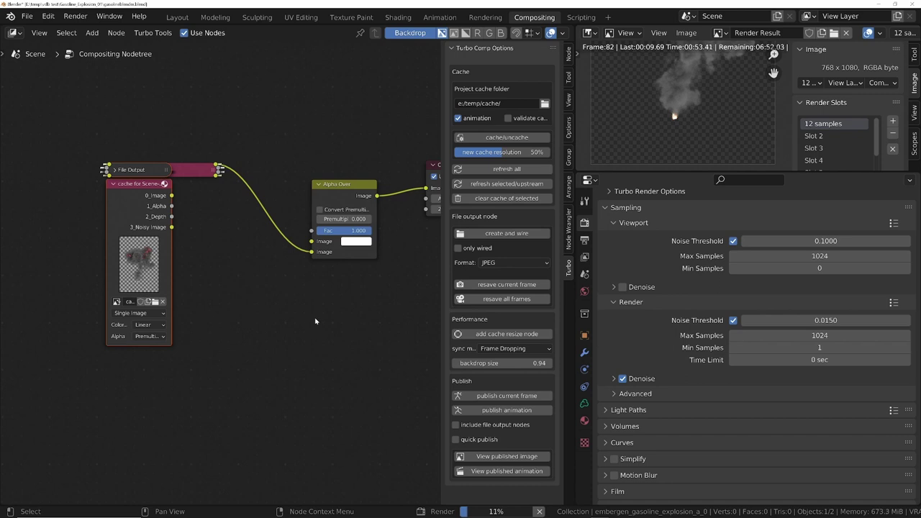
pyautogui.scroll(5, 659, 107)
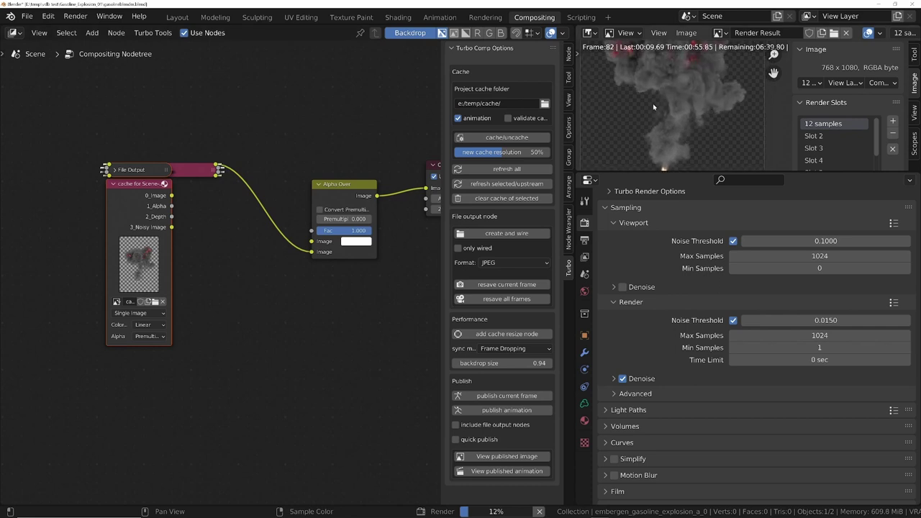
pyautogui.scroll(4, 659, 108)
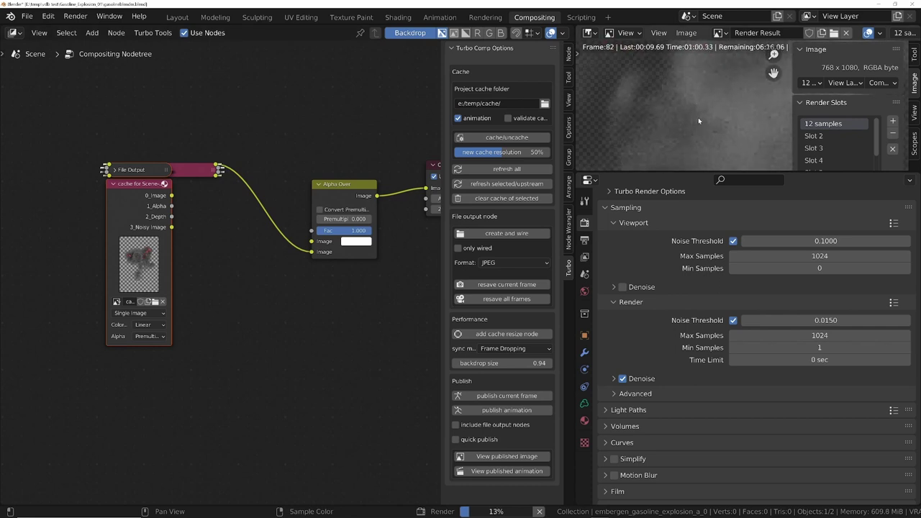
pyautogui.scroll(2, 694, 126)
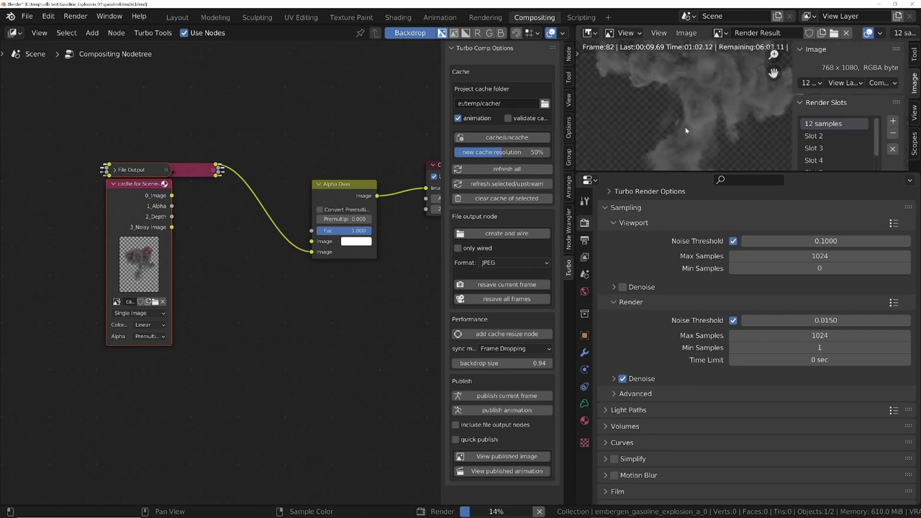
# Maximize the render result and zoom into the smoke plume
pyautogui.hotkey('ctrl', 'space')
pyautogui.scroll(4, 436, 271)
pyautogui.scroll(3, 436, 269)
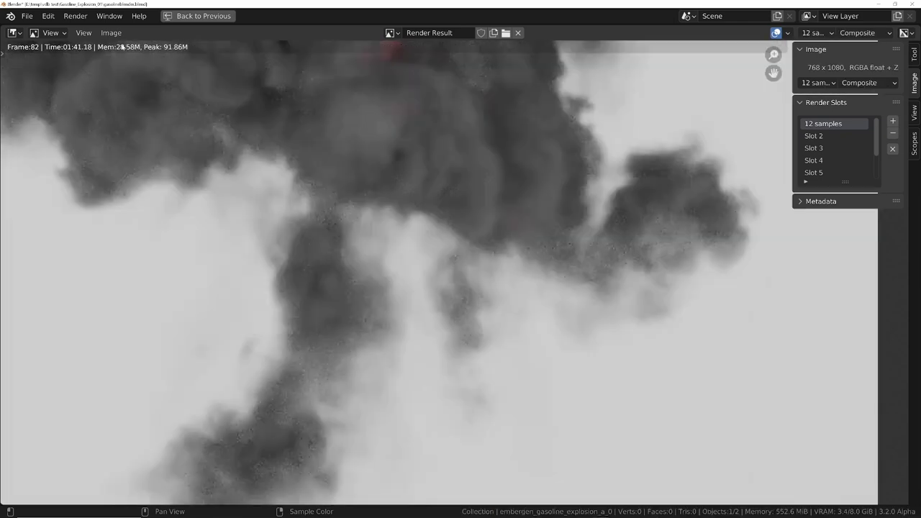
# Zoom out of the maximized render result and restore the Compositing layout
pyautogui.scroll(-5, 409, 327)
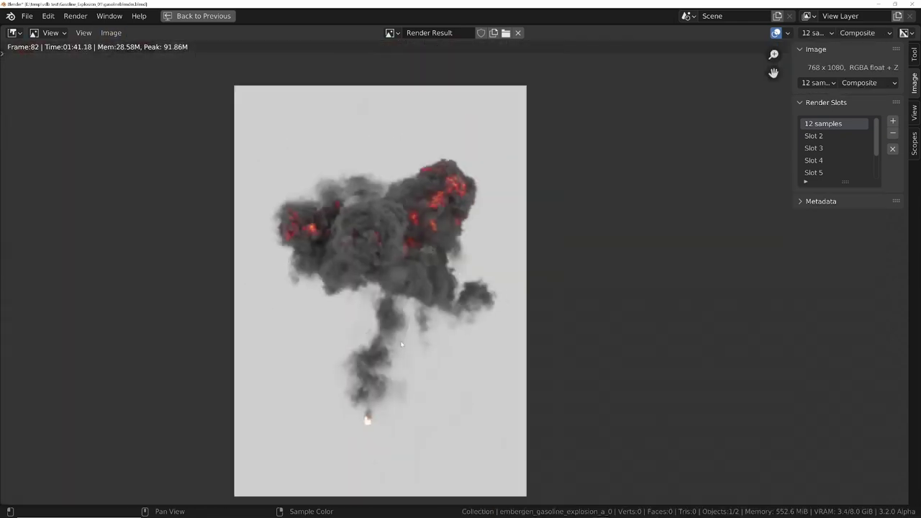
pyautogui.scroll(7, 397, 343)
pyautogui.scroll(-3, 385, 339)
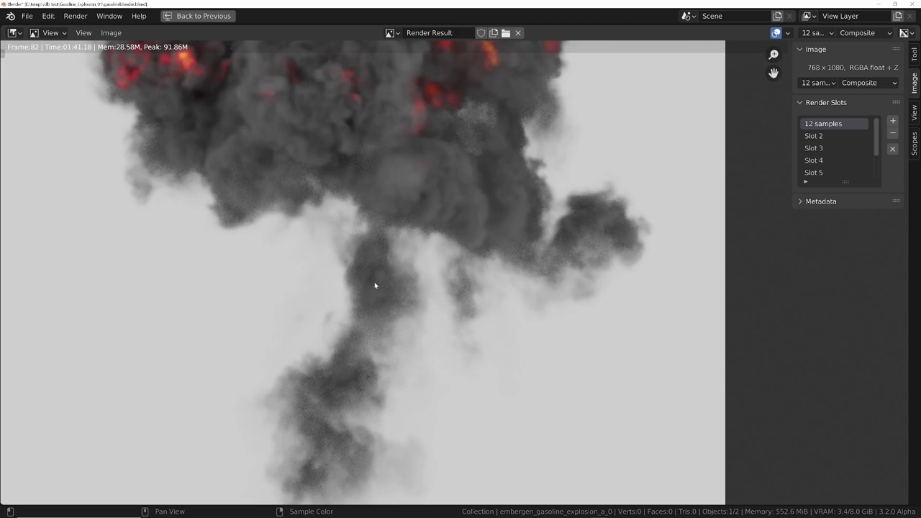
pyautogui.scroll(-4, 380, 272)
pyautogui.scroll(5, 386, 300)
pyautogui.hotkey('ctrl', 'space')
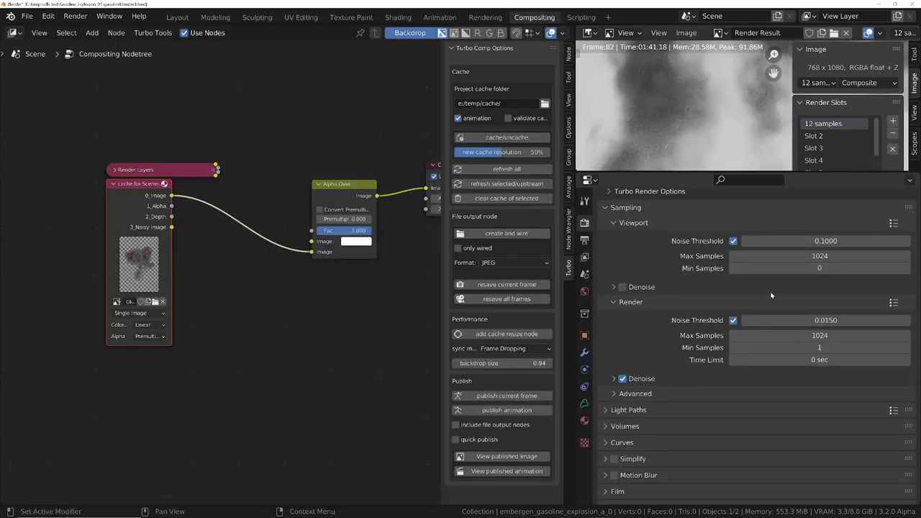
# Re-enable render denoising and expand its OpenImageDenoise settings
pyautogui.click(622, 381)
pyautogui.scroll(4, 633, 383)
pyautogui.click(615, 273)
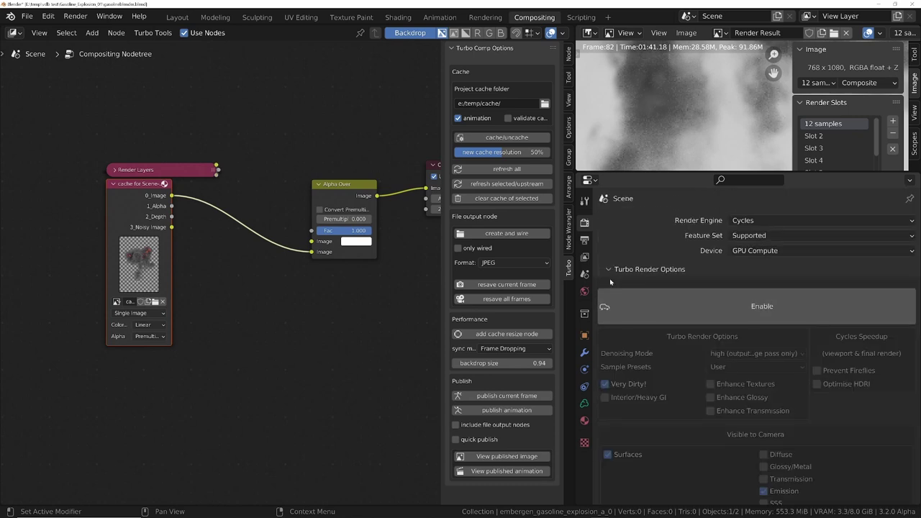
pyautogui.click(615, 272)
pyautogui.scroll(-2, 618, 288)
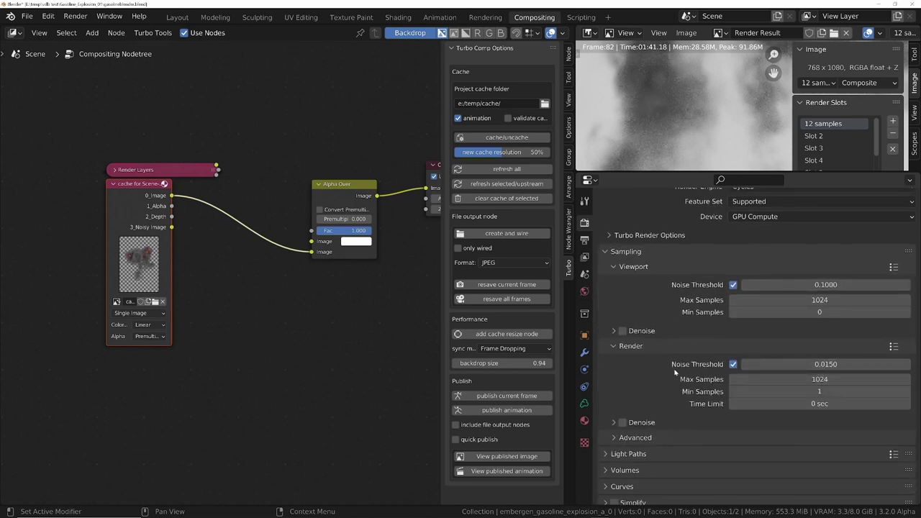
pyautogui.click(613, 422)
pyautogui.click(622, 423)
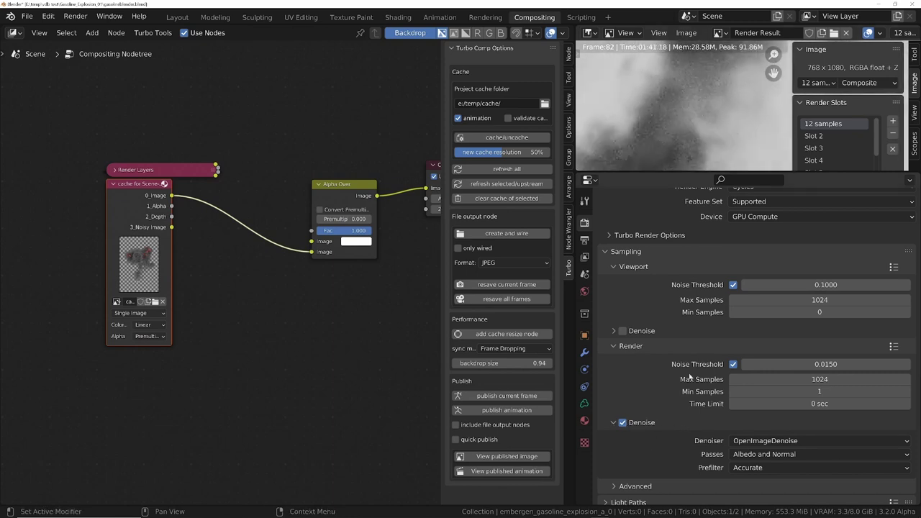
# Enable Turbo Render and keep its Denoising Mode on high
pyautogui.scroll(2, 660, 441)
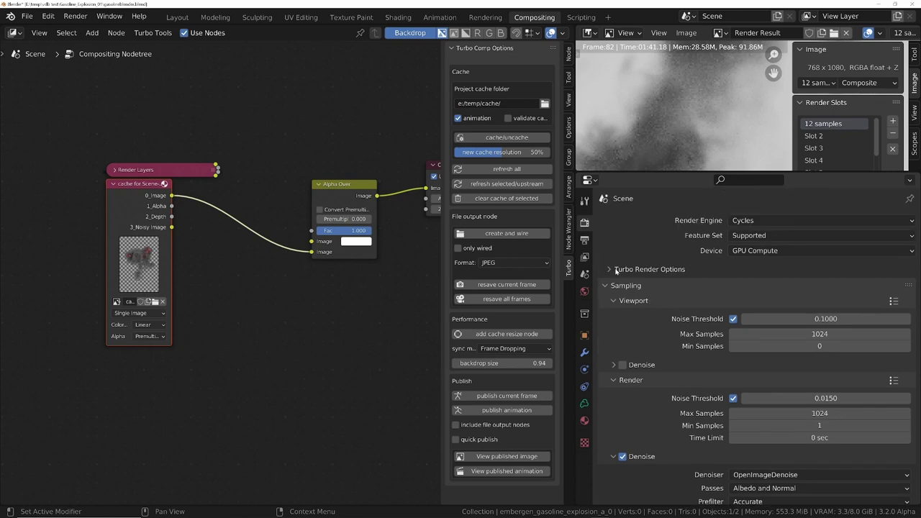
pyautogui.click(615, 271)
pyautogui.click(808, 305)
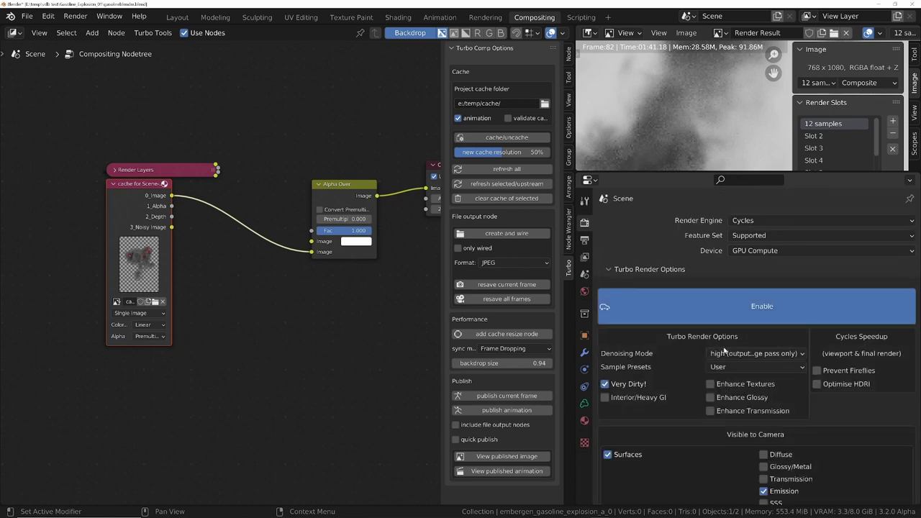
pyautogui.scroll(-3, 668, 286)
pyautogui.click(742, 269)
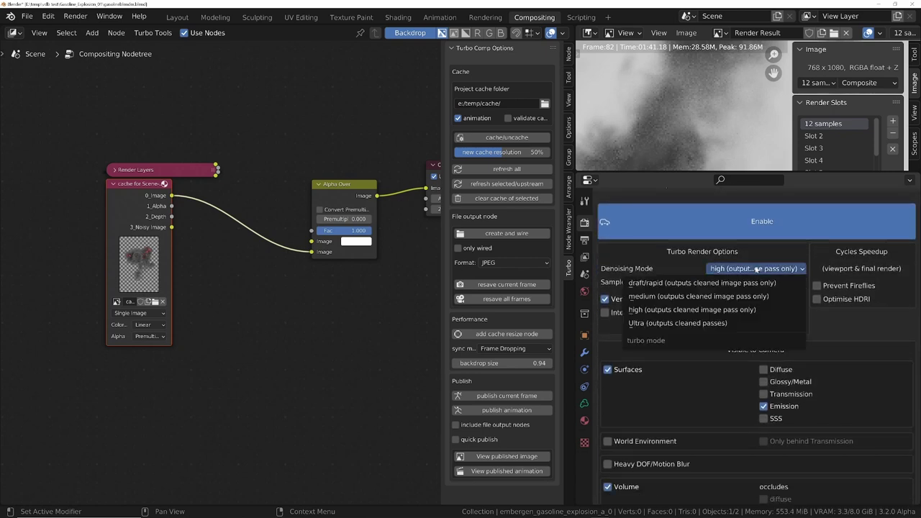
pyautogui.click(654, 311)
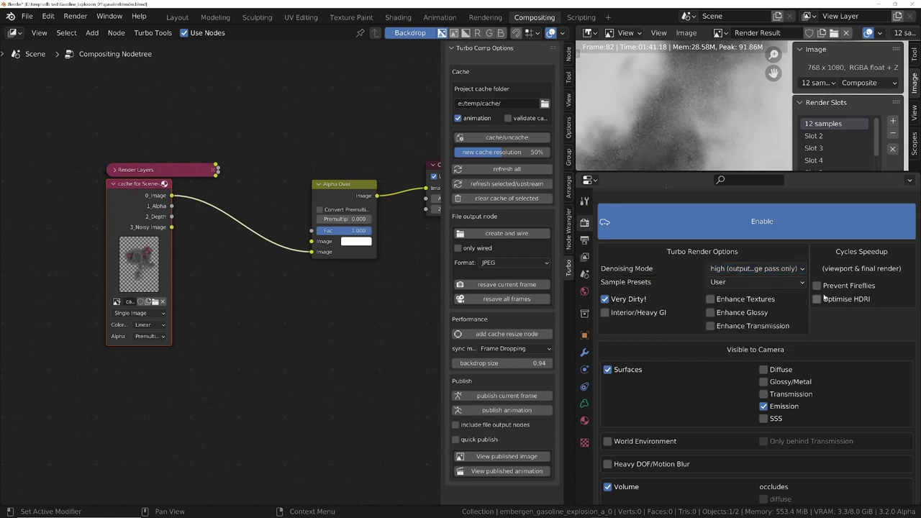
pyautogui.scroll(-4, 791, 302)
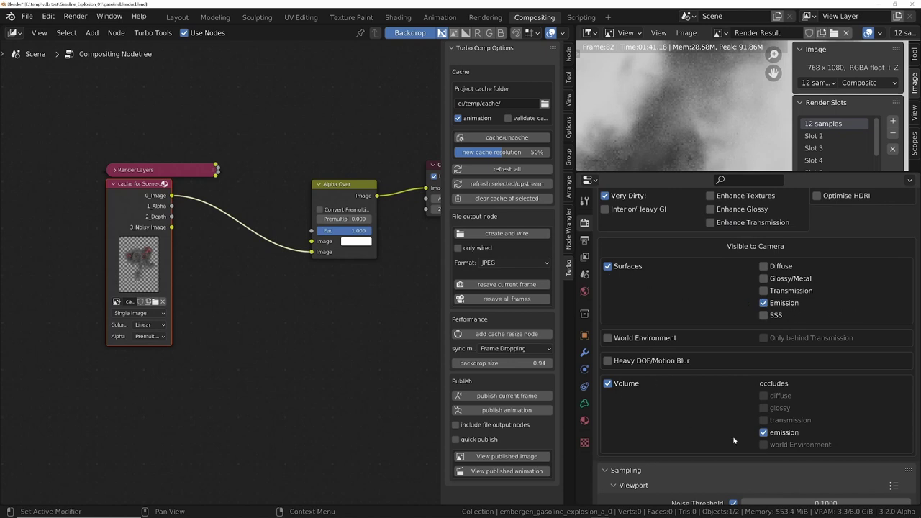
pyautogui.scroll(-1, 763, 431)
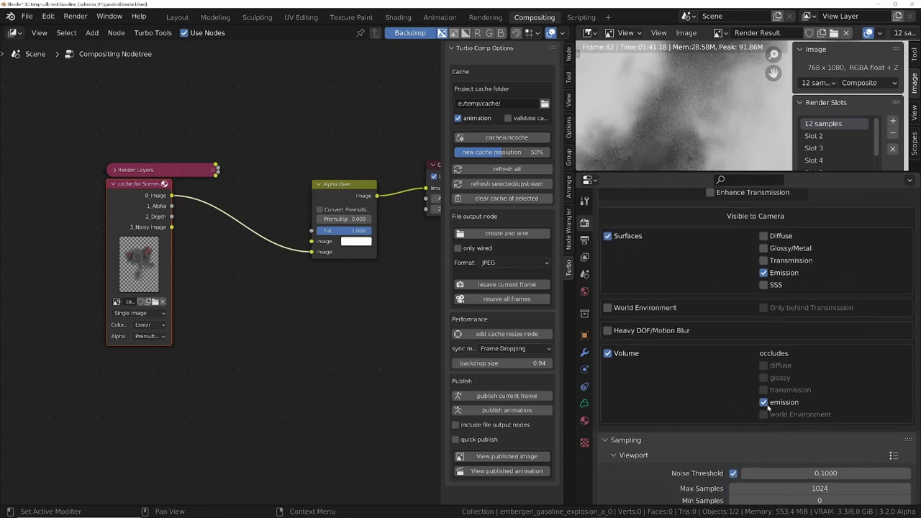
pyautogui.scroll(2, 738, 319)
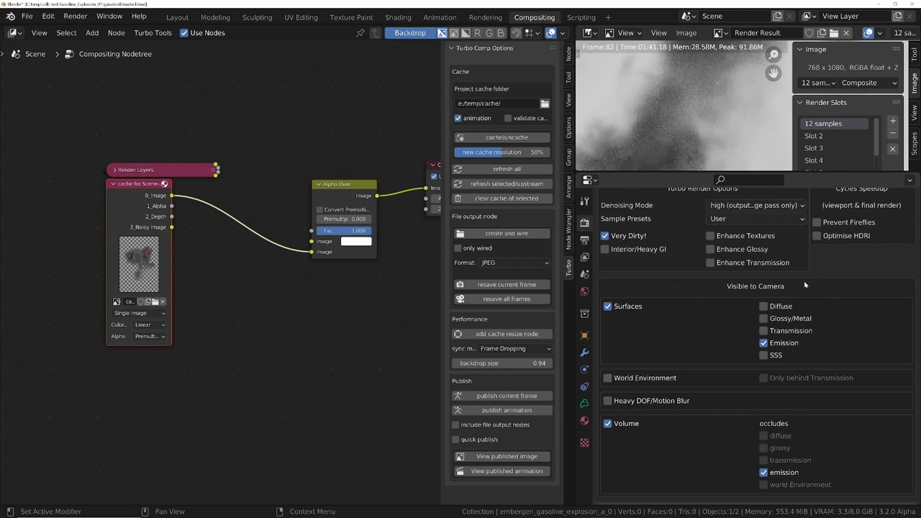
pyautogui.scroll(1, 665, 224)
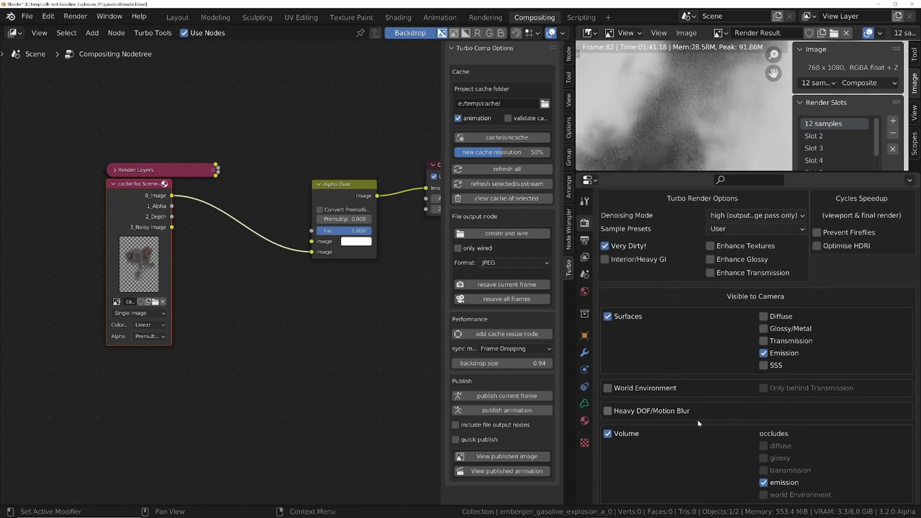
pyautogui.scroll(-6, 701, 431)
pyautogui.scroll(-2, 713, 367)
# Set noise threshold 0.5 and 16 max samples, and turn off render denoising
pyautogui.scroll(-2, 706, 389)
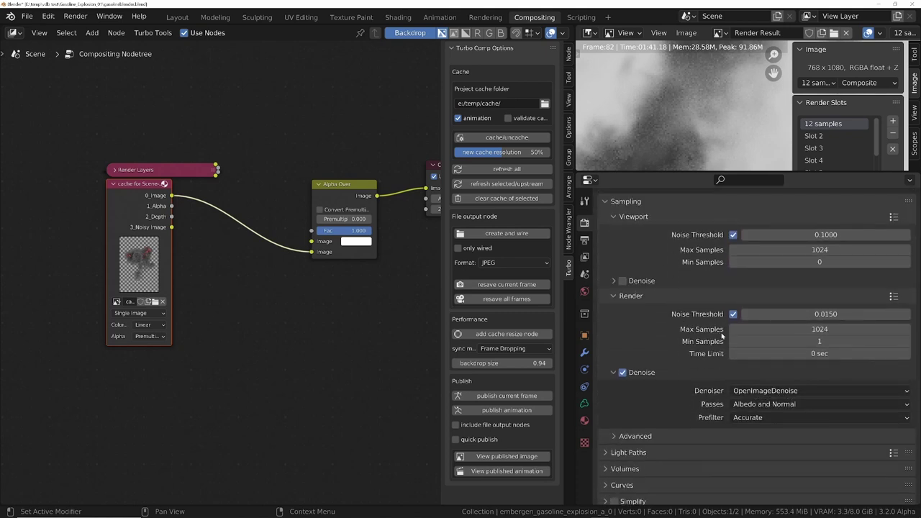
pyautogui.click(792, 316)
pyautogui.write('0.')
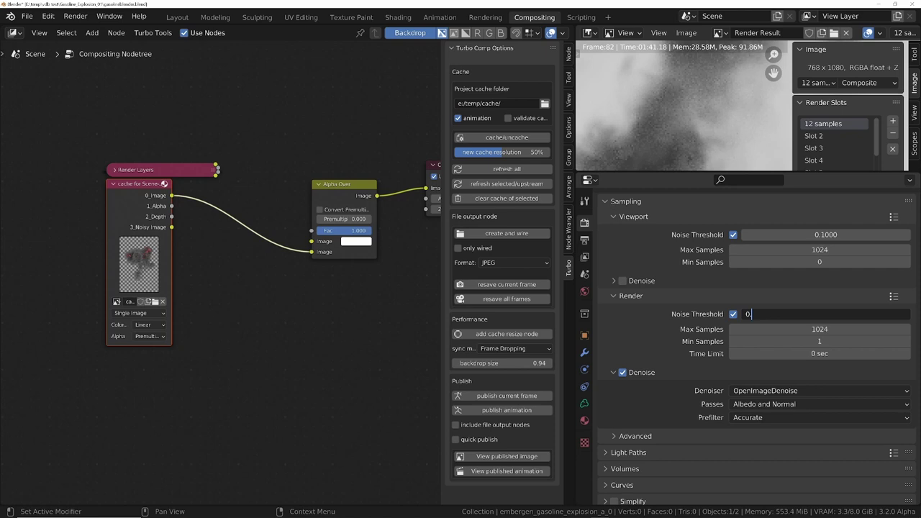
pyautogui.write('5')
pyautogui.press('Return')
pyautogui.click(820, 328)
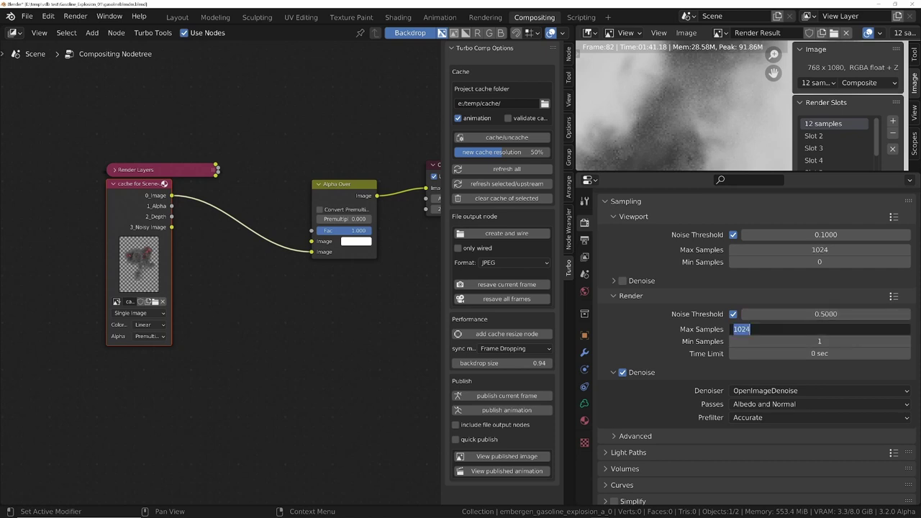
pyautogui.write('16')
pyautogui.press('Return')
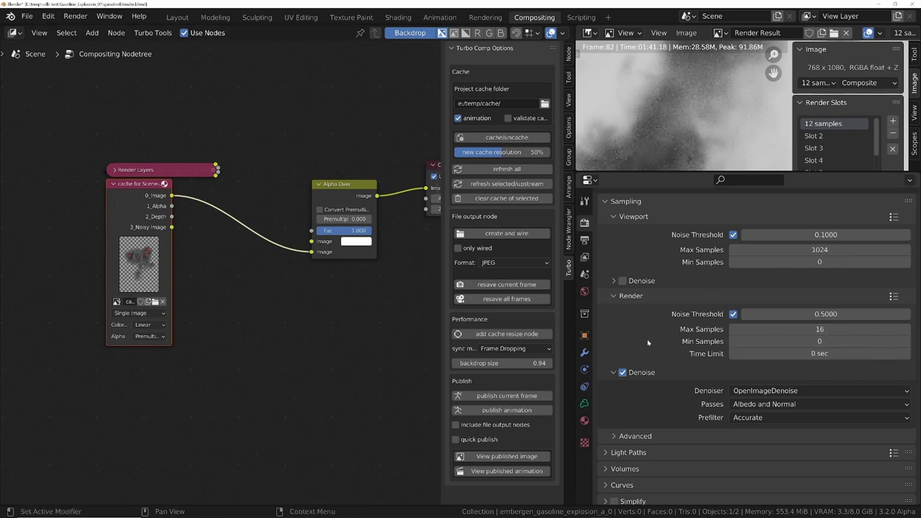
pyautogui.click(623, 373)
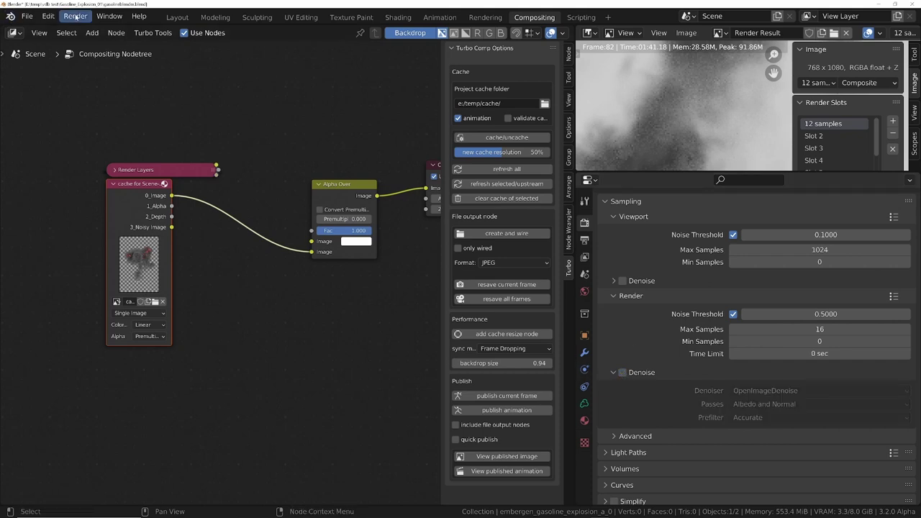
# Switch to the second render slot and rename it 'turbo'
pyautogui.click(814, 136)
pyautogui.doubleClick(814, 136)
pyautogui.write('turbo')
pyautogui.press('Return')
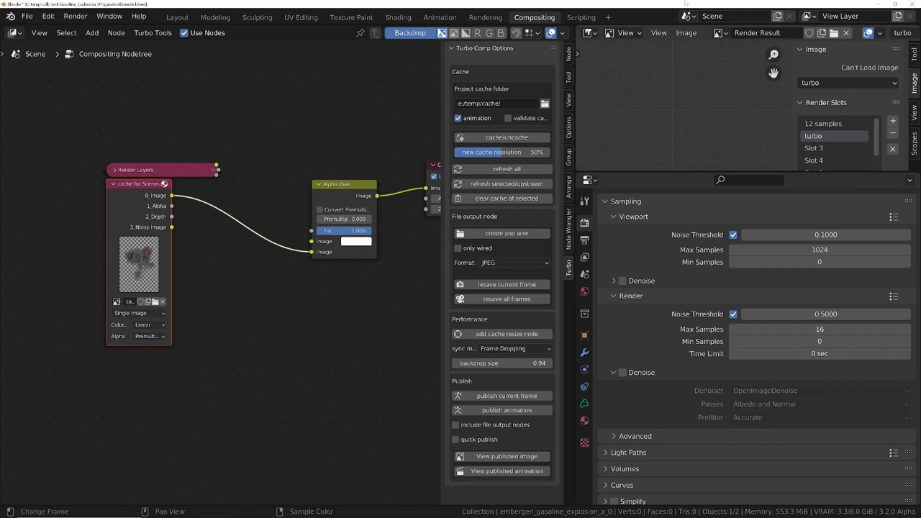
# Render frame 82 with the turbo tools still render and view it full screen
pyautogui.click(75, 16)
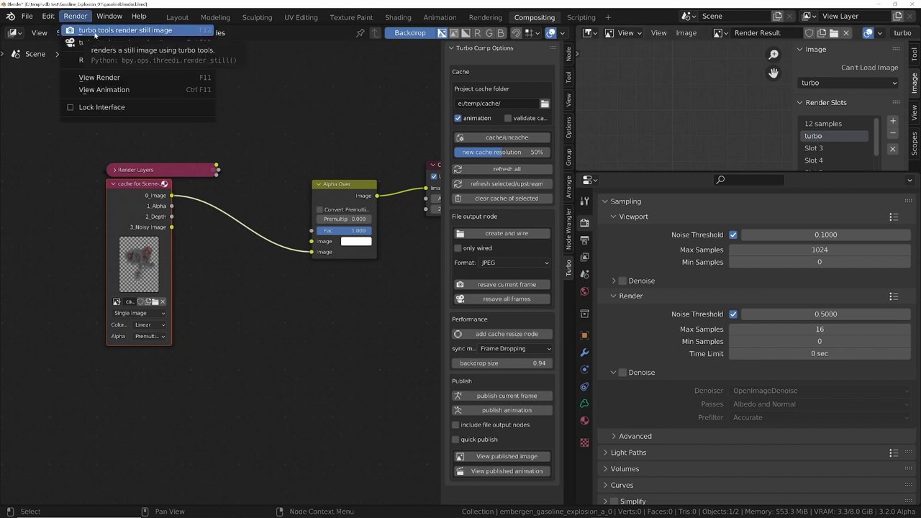
pyautogui.click(95, 32)
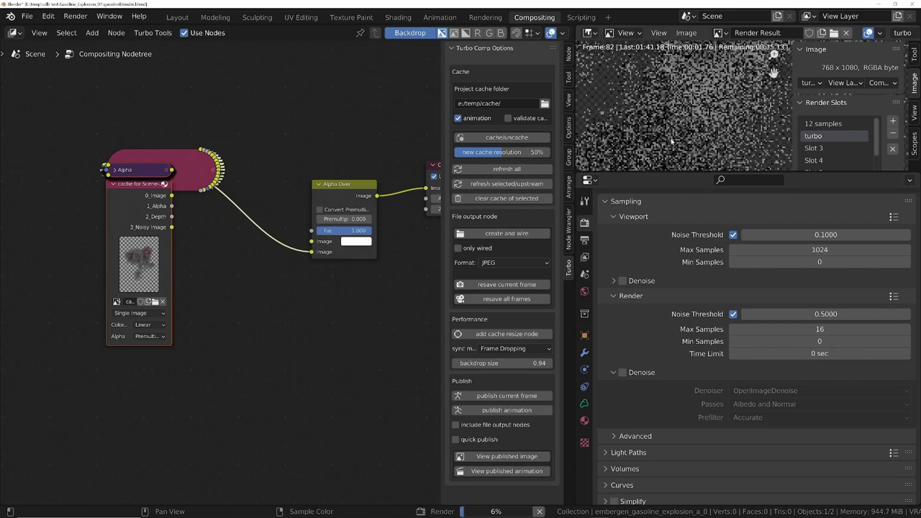
pyautogui.hotkey('ctrl', 'space')
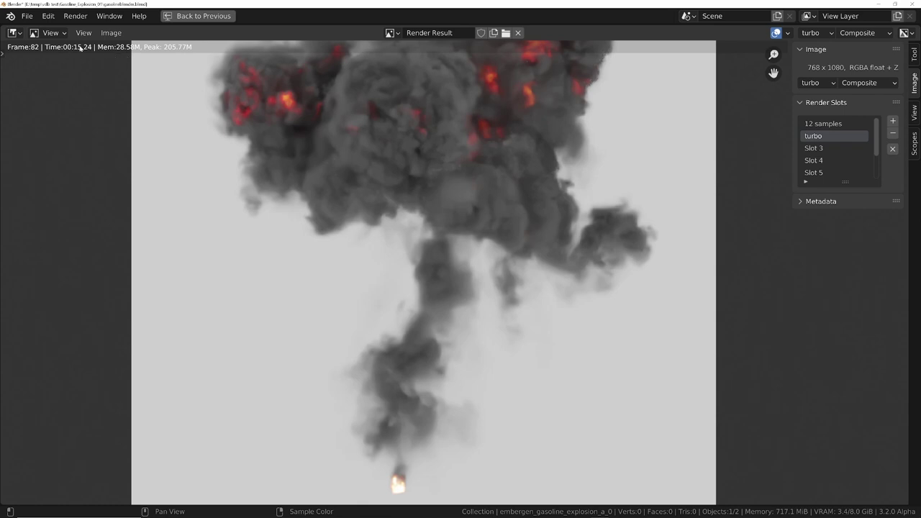
pyautogui.scroll(-4, 478, 194)
pyautogui.scroll(4, 479, 230)
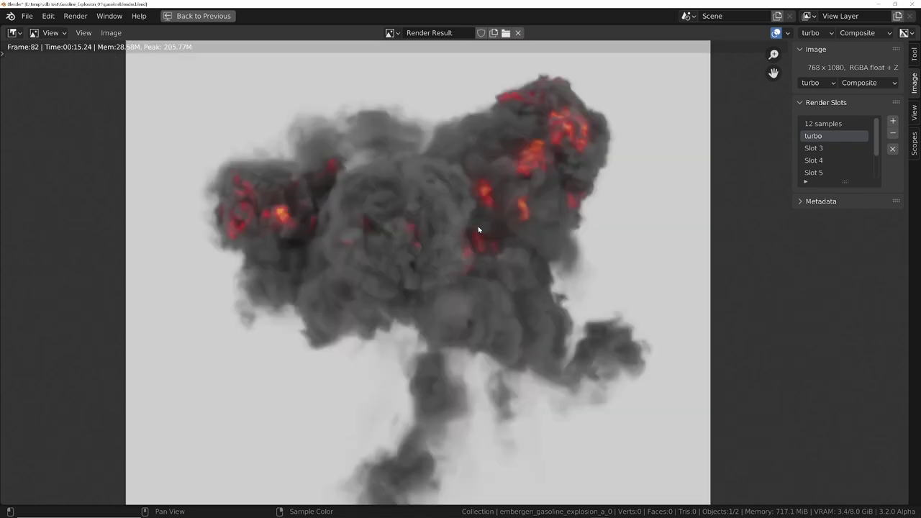
pyautogui.keyDown('shift'); pyautogui.scroll(-5, 423, 366); pyautogui.keyUp('shift')
pyautogui.scroll(1, 424, 359)
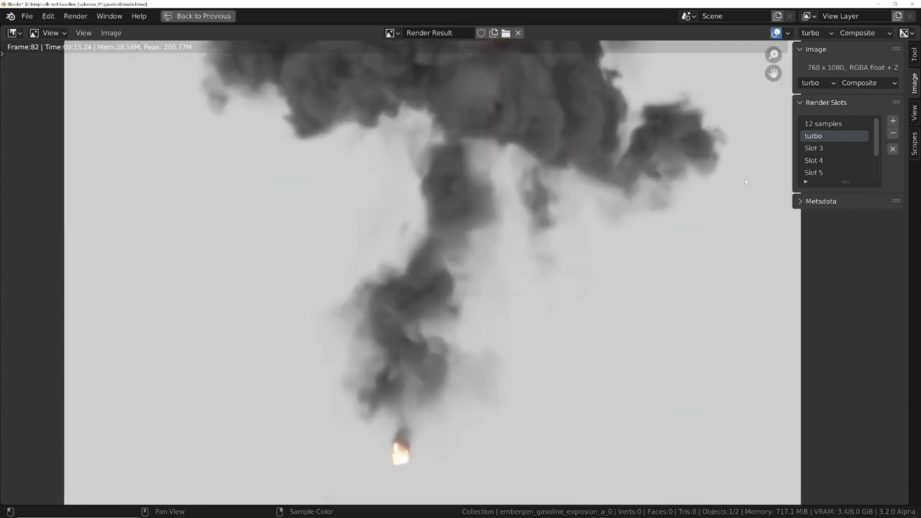
pyautogui.click(822, 127)
pyautogui.scroll(2, 446, 309)
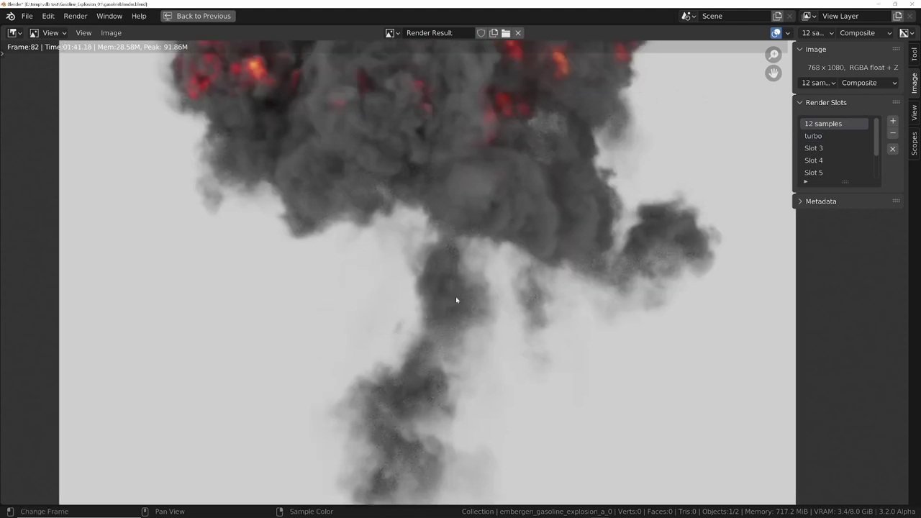
pyautogui.scroll(5, 479, 286)
pyautogui.scroll(-3, 475, 299)
pyautogui.scroll(2, 472, 278)
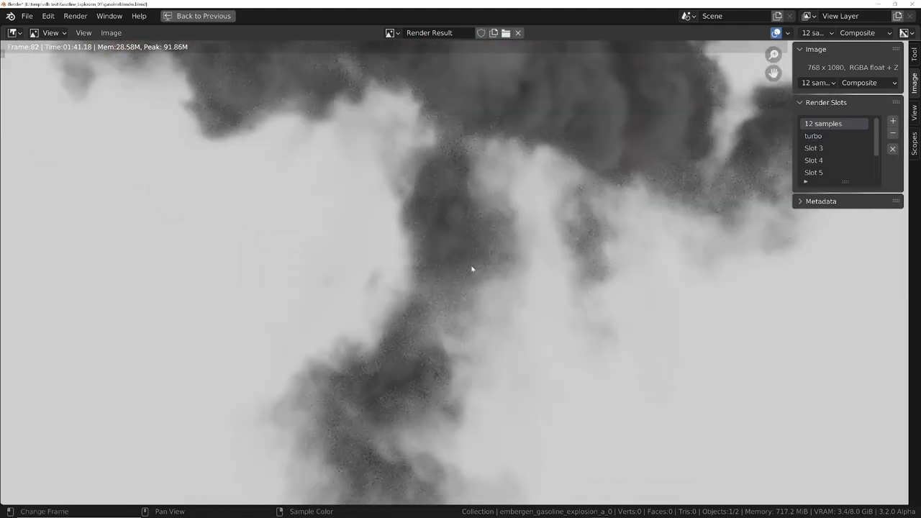
pyautogui.scroll(2, 473, 283)
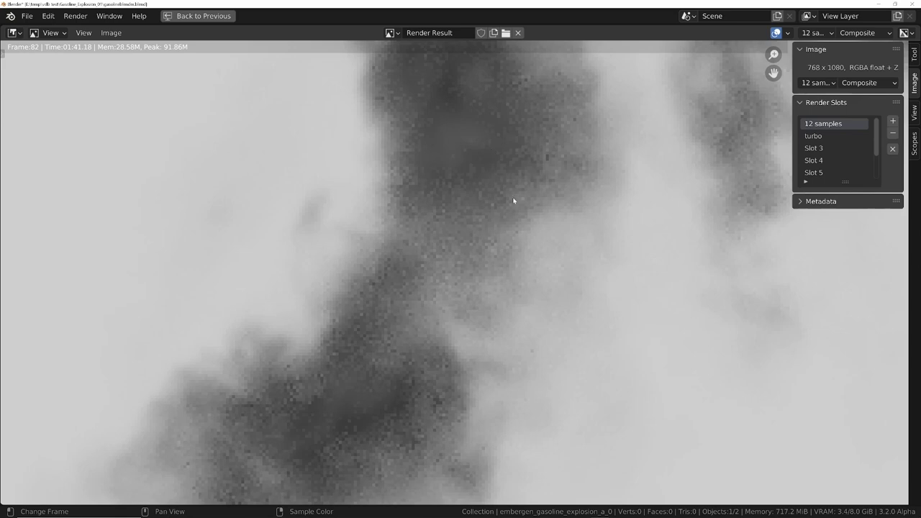
pyautogui.scroll(-6, 514, 202)
pyautogui.moveTo(446, 253); pyautogui.dragTo(516, 201, button='middle')
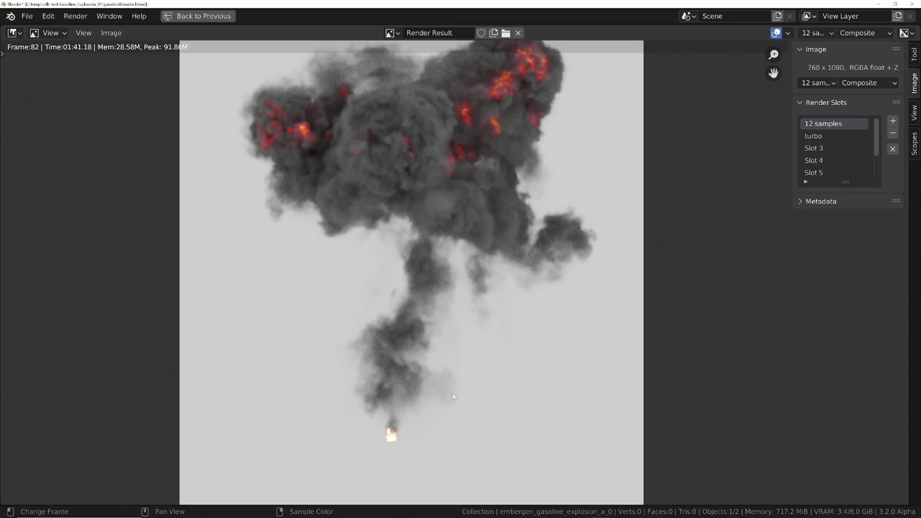
pyautogui.scroll(3, 322, 84)
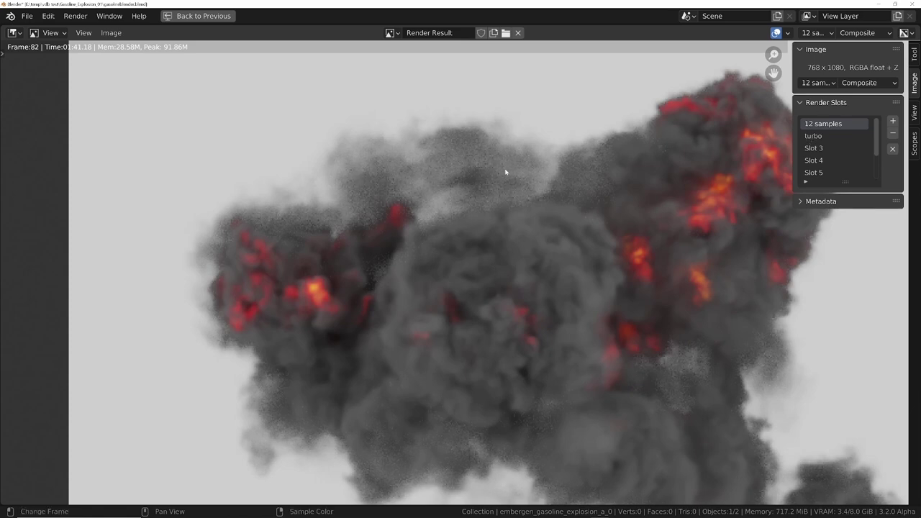
pyautogui.click(818, 137)
pyautogui.scroll(-5, 479, 209)
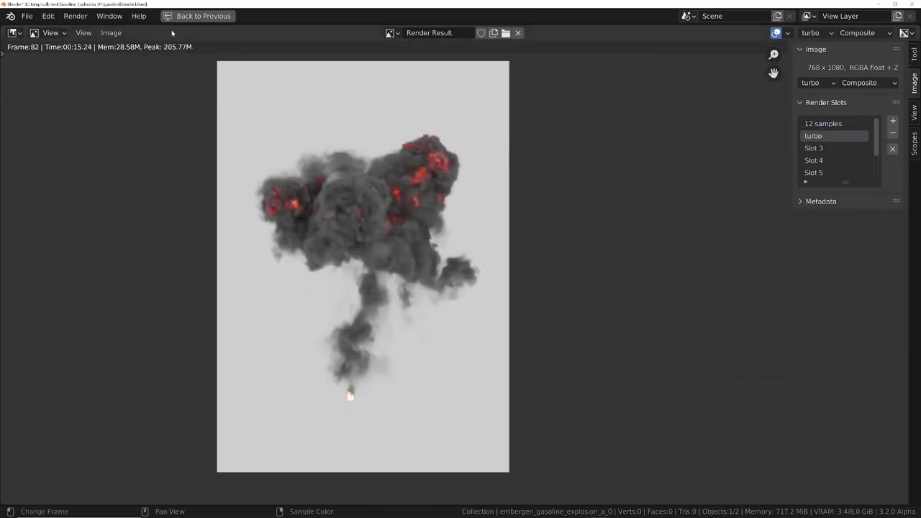
# Back in the compositor, render the animation with Ctrl+F12 and show the output settings
pyautogui.click(188, 16)
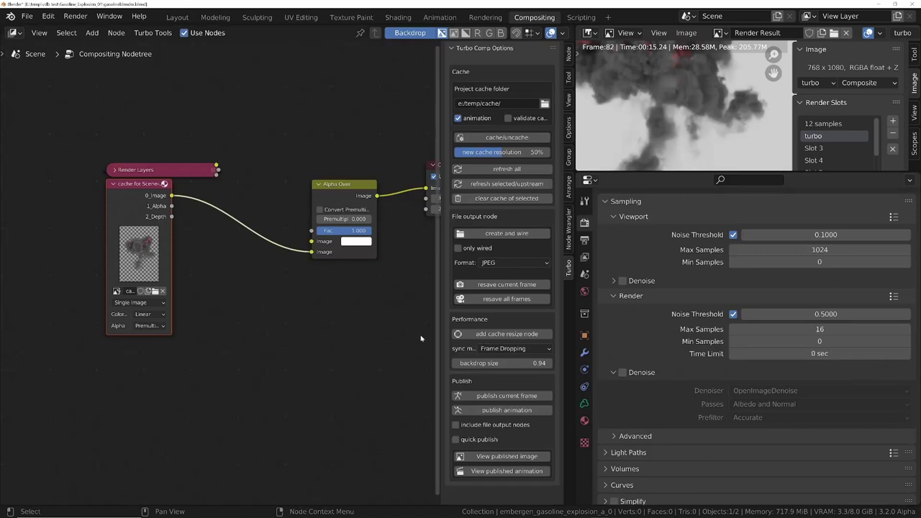
pyautogui.moveTo(375, 293); pyautogui.dragTo(347, 320, button='middle')
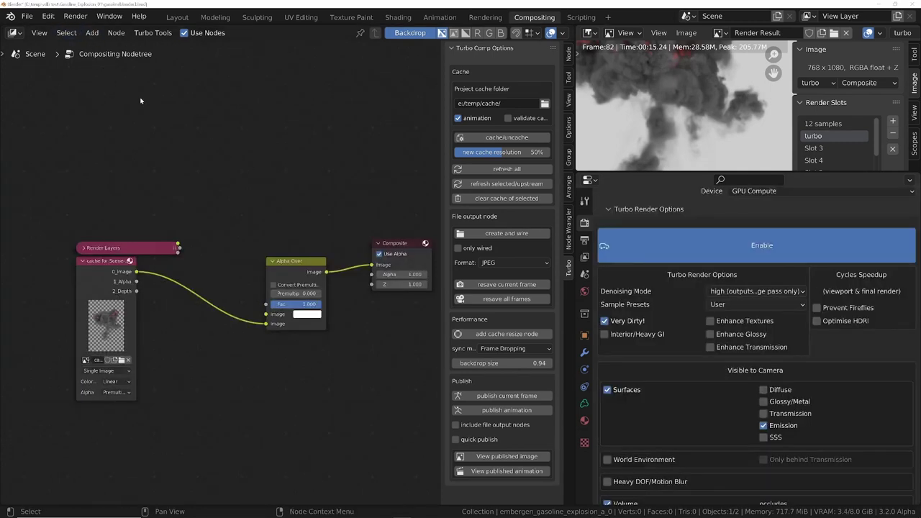
pyautogui.hotkey('ctrl', 'F12')
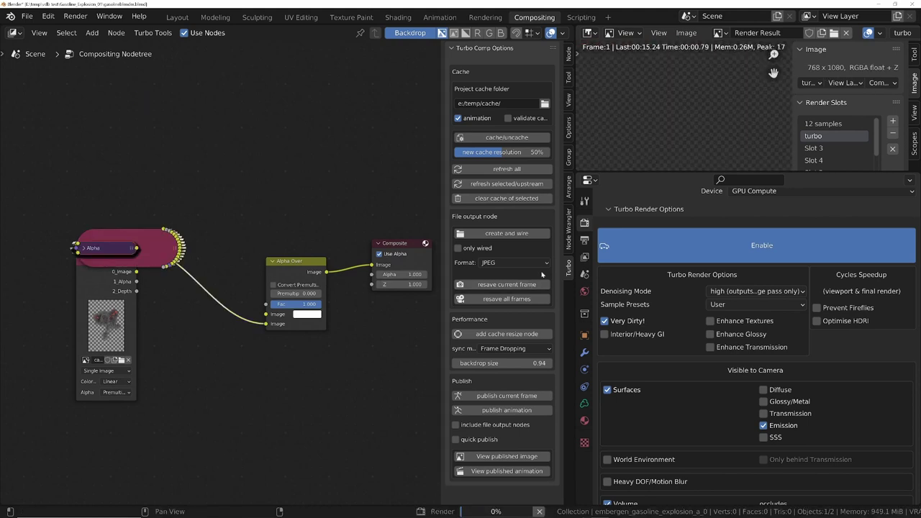
pyautogui.click(585, 239)
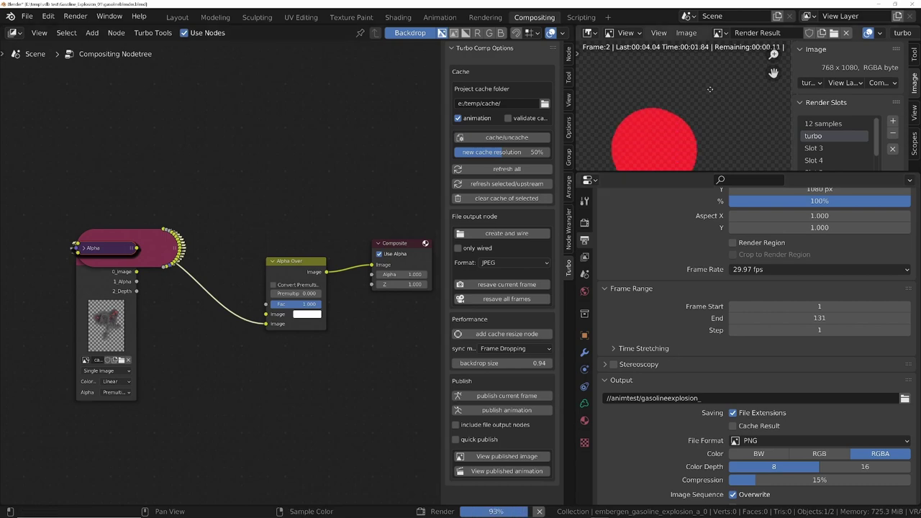
pyautogui.scroll(2, 702, 121)
# Check the rendered PNG frames in Explorer, then mute the Alpha Over node
pyautogui.hotkey('alt', 'Tab')
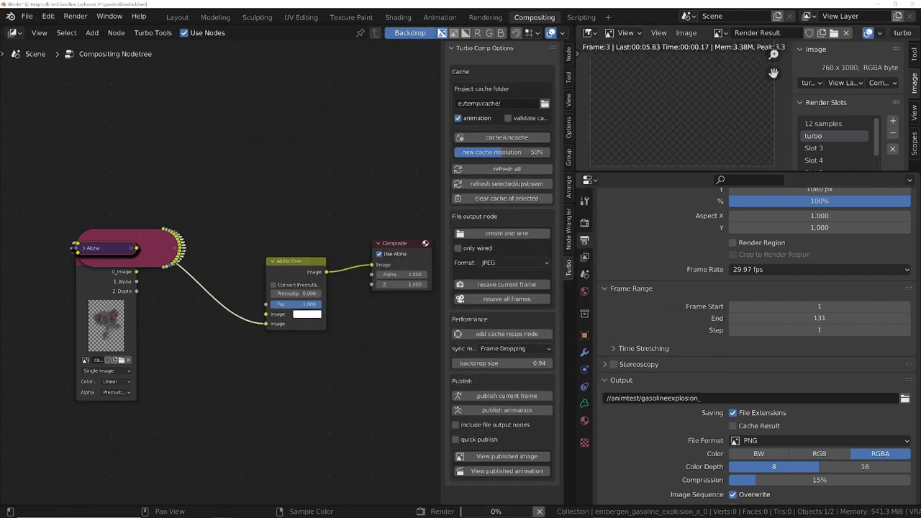
pyautogui.hotkey('alt', 'Tab')
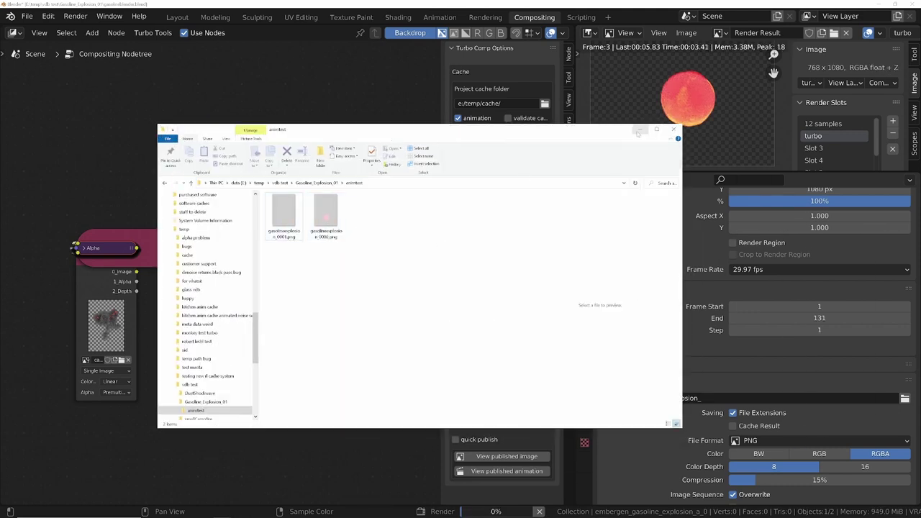
pyautogui.click(674, 130)
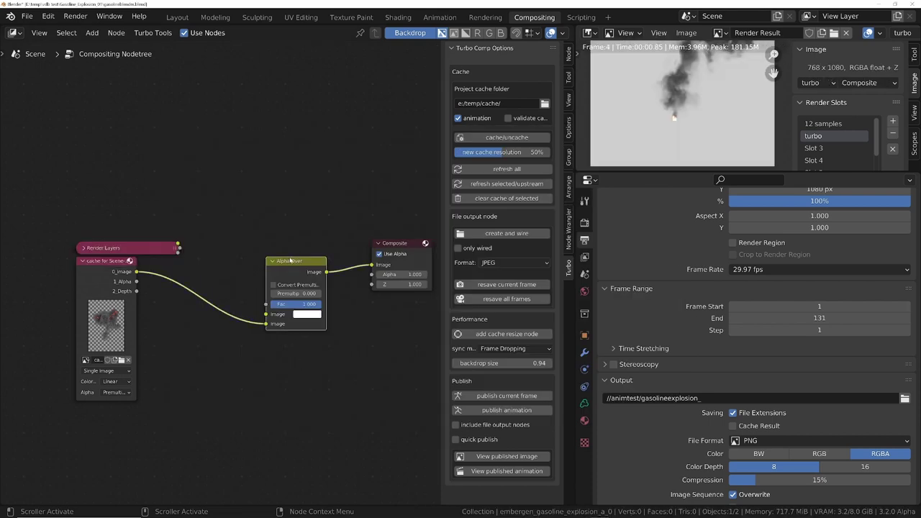
pyautogui.press('m')
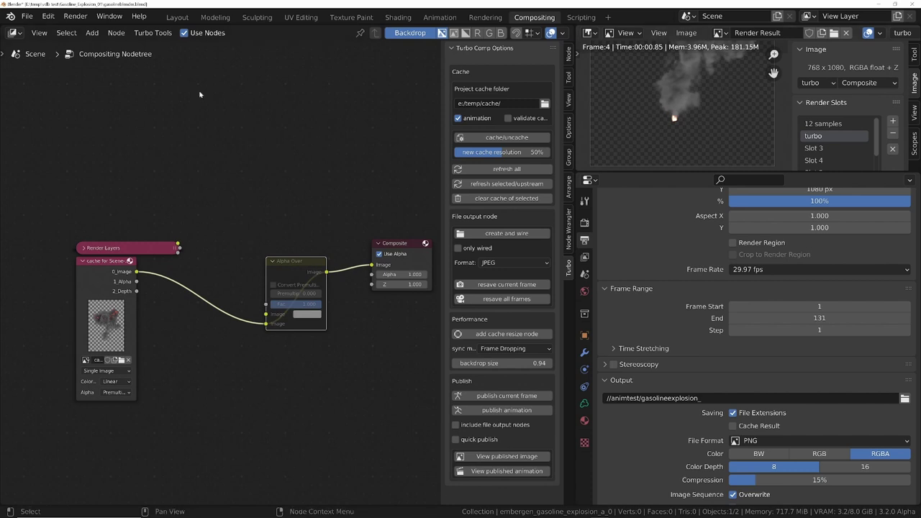
# Deselect the nodes and re-render the whole animation with Alpha Over muted
pyautogui.click(178, 131)
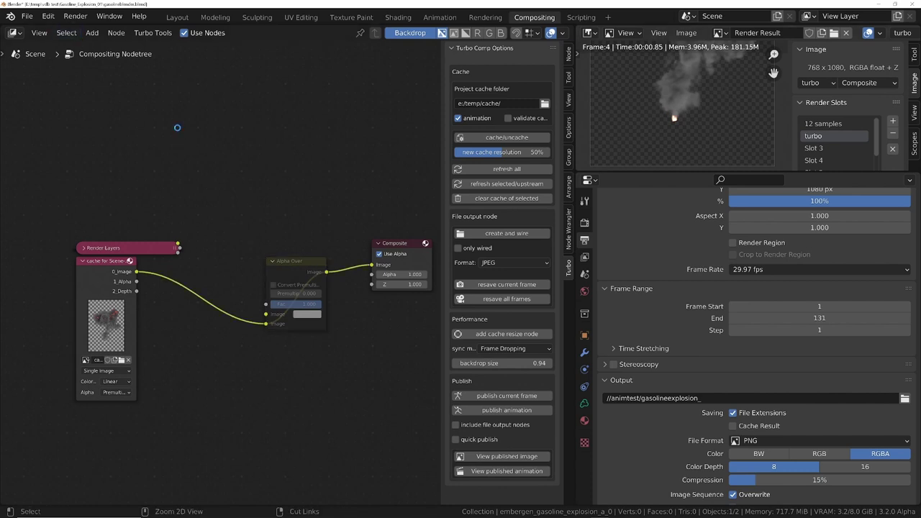
pyautogui.hotkey('ctrl', 'F12')
pyautogui.hotkey('alt', 'Tab')
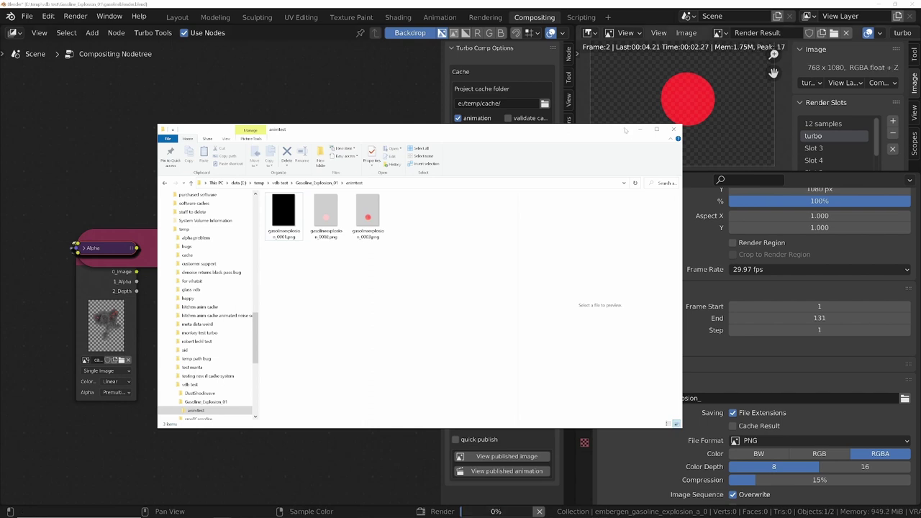
pyautogui.click(639, 131)
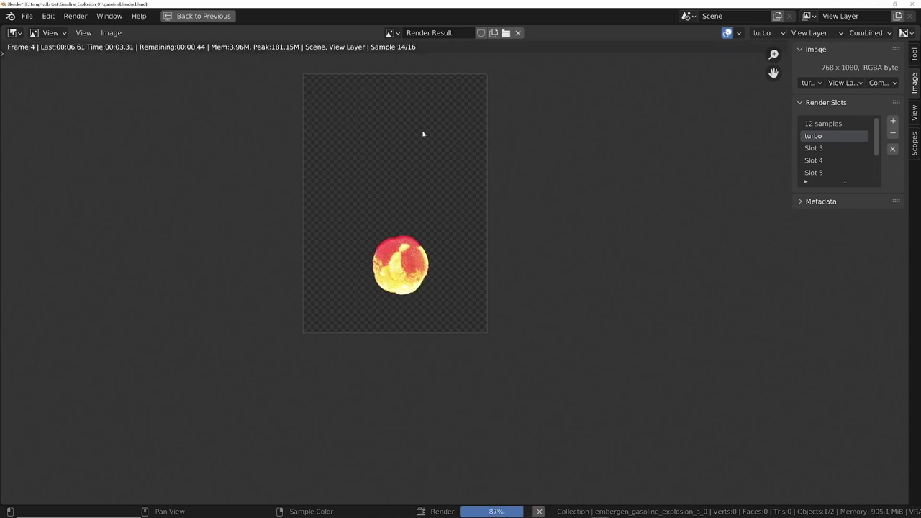
# Leave the full-screen render view and inspect the Turbo Render settings
pyautogui.scroll(5, 408, 268)
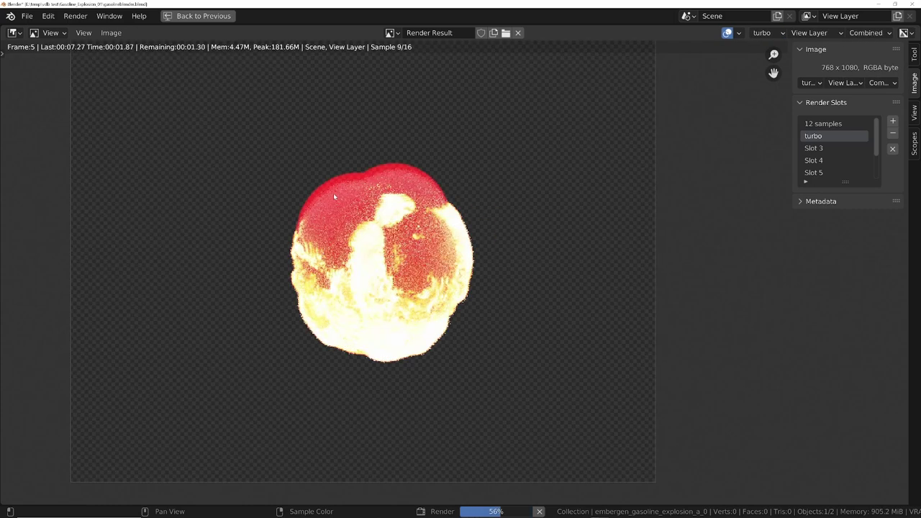
pyautogui.press('Escape')
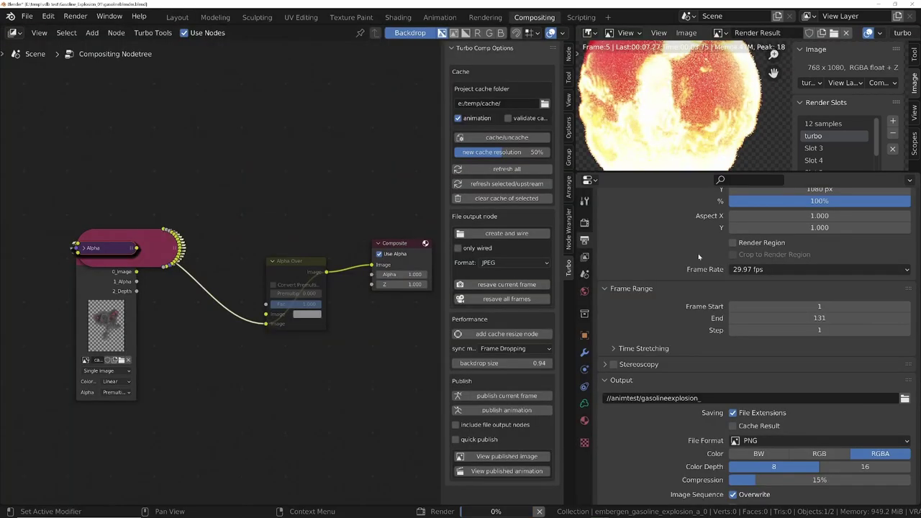
pyautogui.click(584, 222)
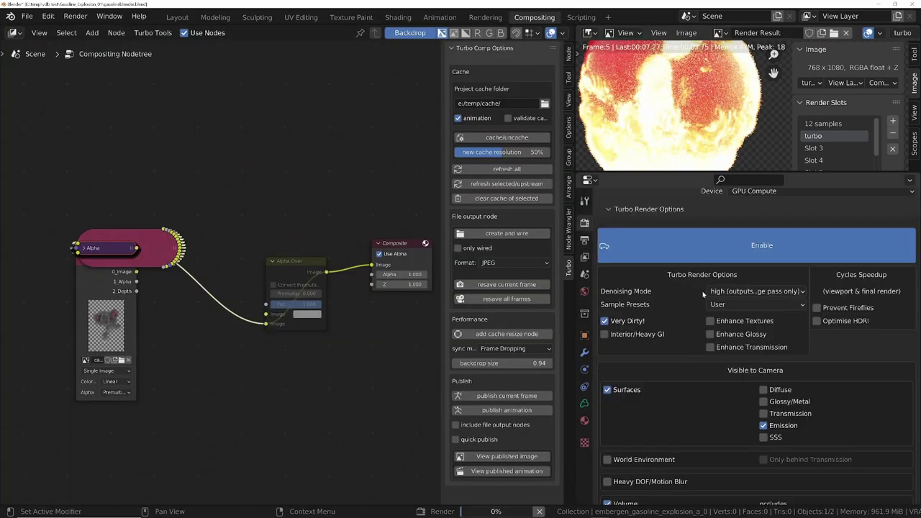
pyautogui.scroll(-2, 699, 387)
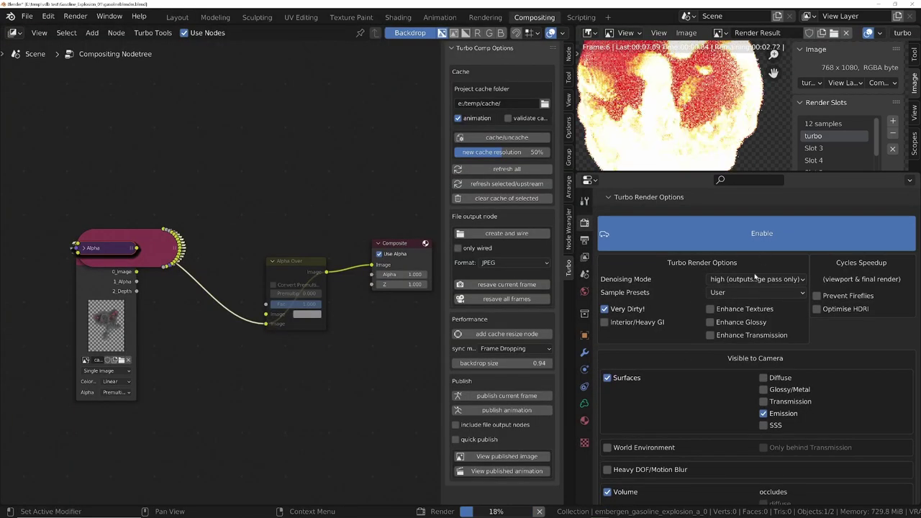
pyautogui.scroll(-2, 699, 387)
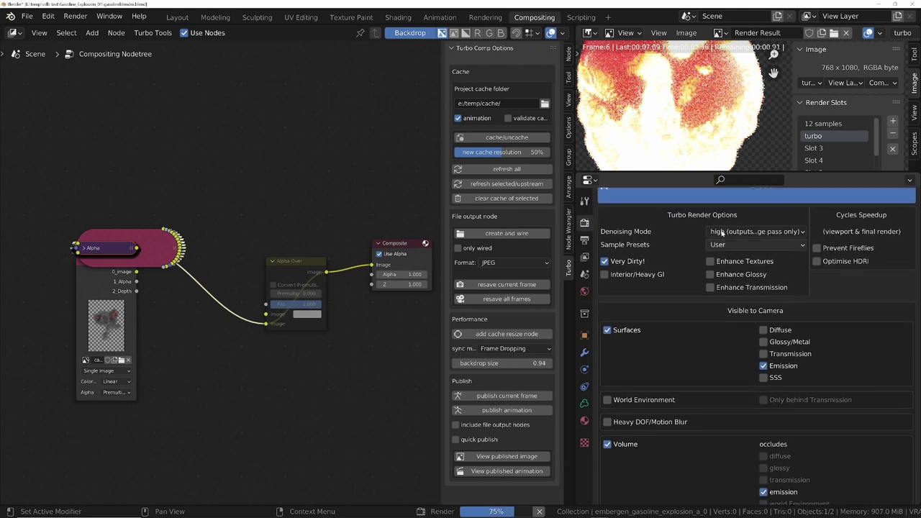
pyautogui.scroll(-2, 669, 388)
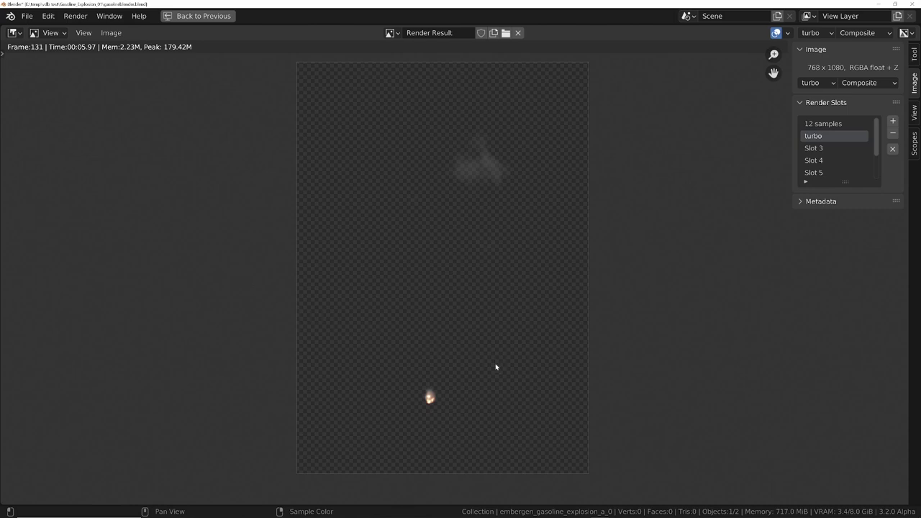
# Play back the rendered explosion animation in a centred player and bring up the frames folder
pyautogui.moveTo(492, 512)
pyautogui.click(198, 16)
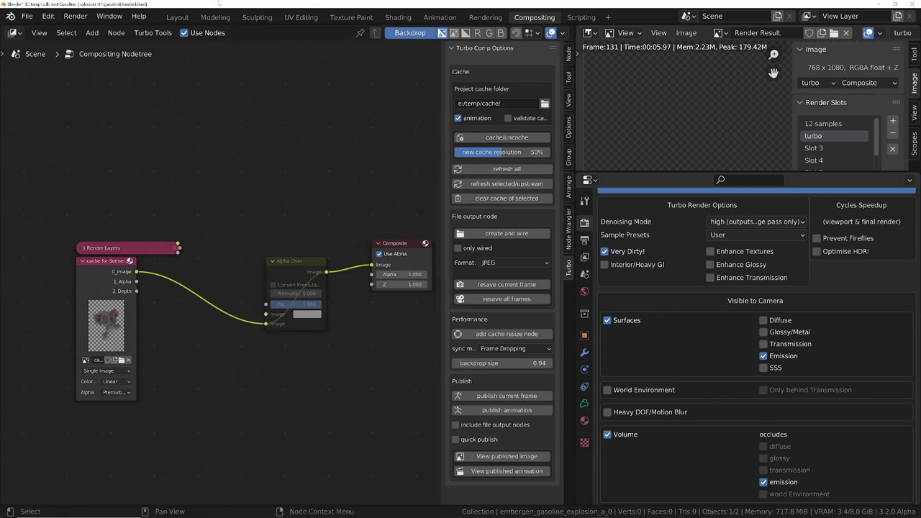
pyautogui.click(75, 16)
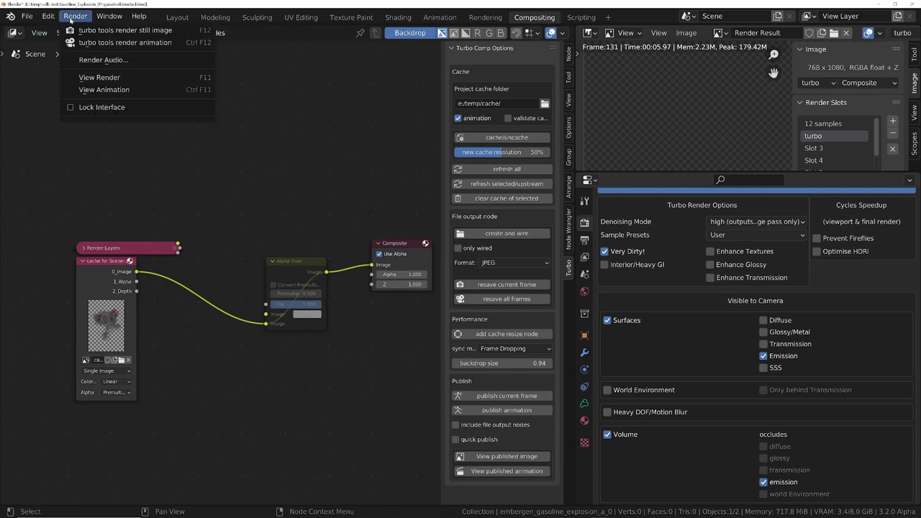
pyautogui.click(111, 92)
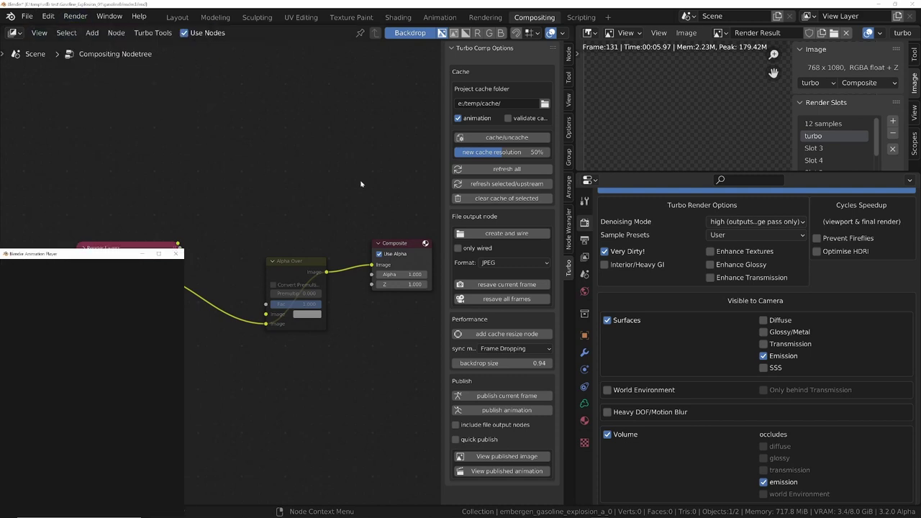
pyautogui.moveTo(78, 258); pyautogui.dragTo(335, 167)
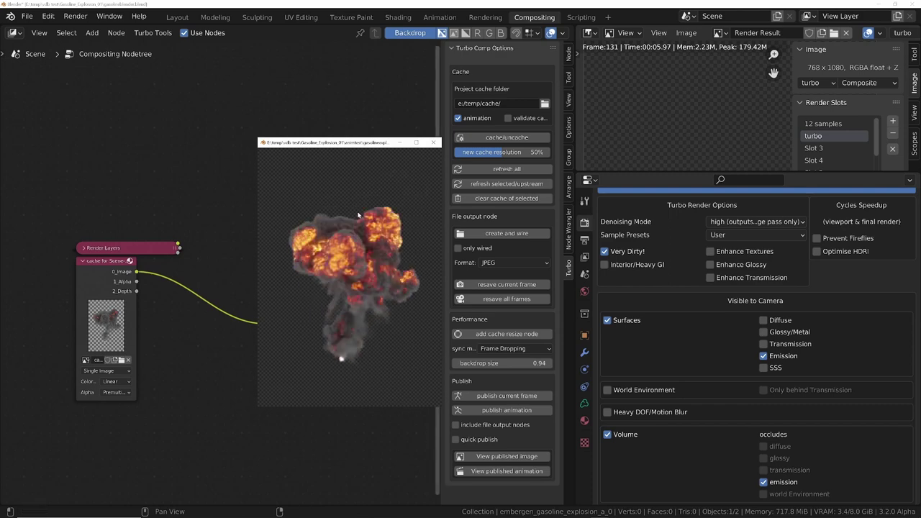
pyautogui.hotkey('alt', 'Tab')
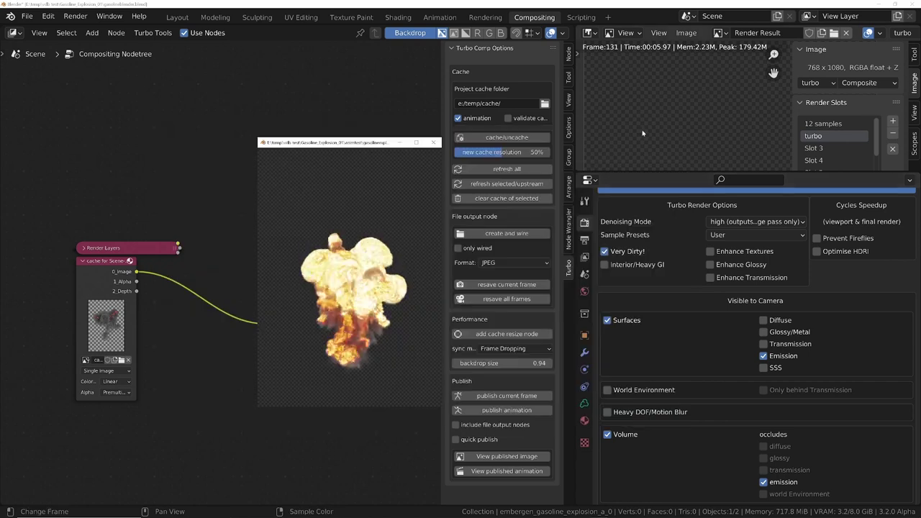
# Close the folder and preview windows, then unmute the Alpha Over node
pyautogui.click(640, 130)
pyautogui.click(238, 289)
pyautogui.moveTo(238, 288); pyautogui.dragTo(255, 313, button='middle')
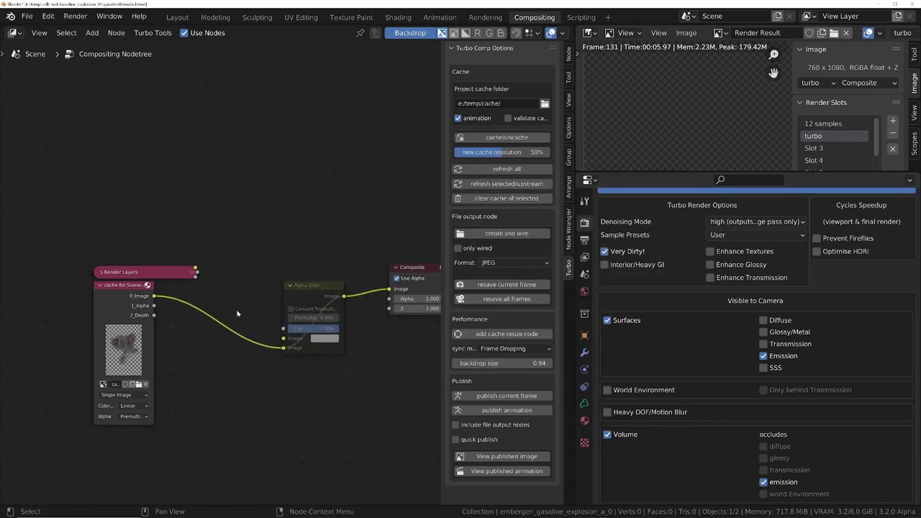
pyautogui.click(312, 287)
pyautogui.press('m')
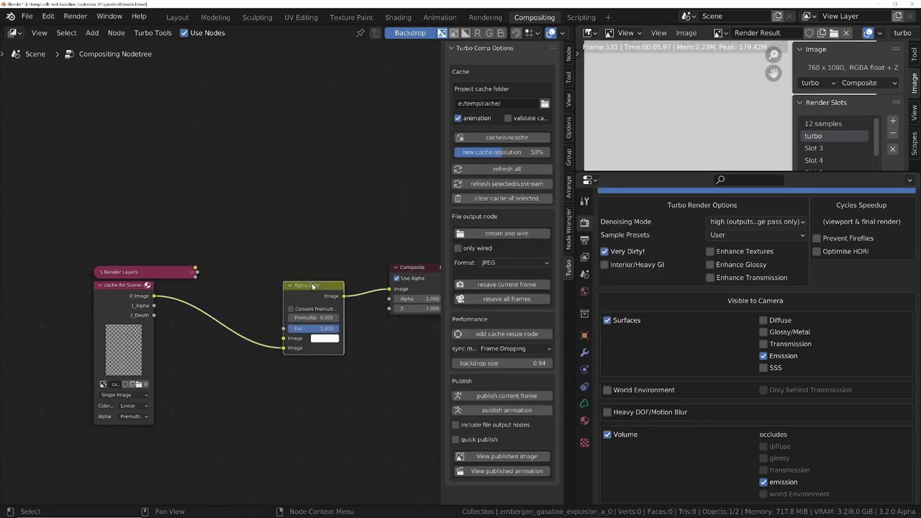
# Rearrange the Alpha Over, Render Layers and cache nodes into a tidy layout
pyautogui.moveTo(310, 283); pyautogui.dragTo(301, 244)
pyautogui.moveTo(182, 272); pyautogui.dragTo(162, 266)
pyautogui.moveTo(117, 303); pyautogui.dragTo(116, 317)
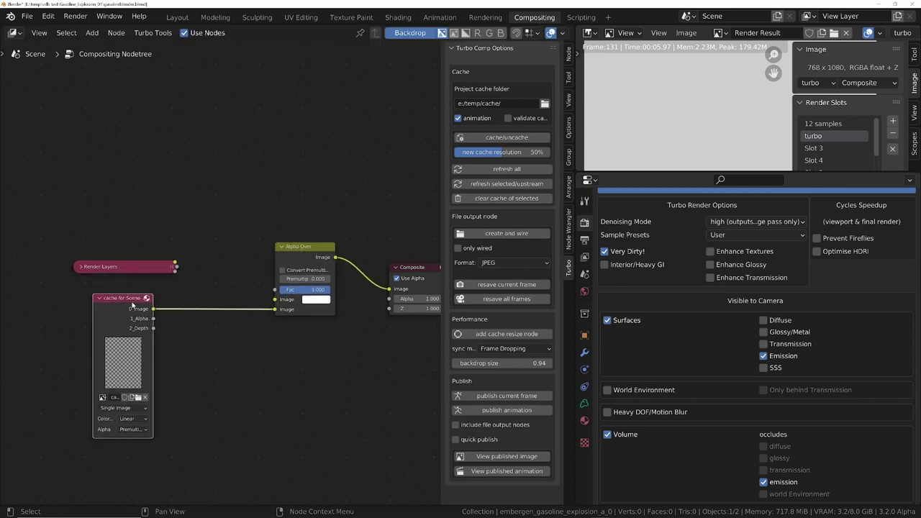
pyautogui.moveTo(112, 272); pyautogui.dragTo(119, 238)
pyautogui.click(87, 266)
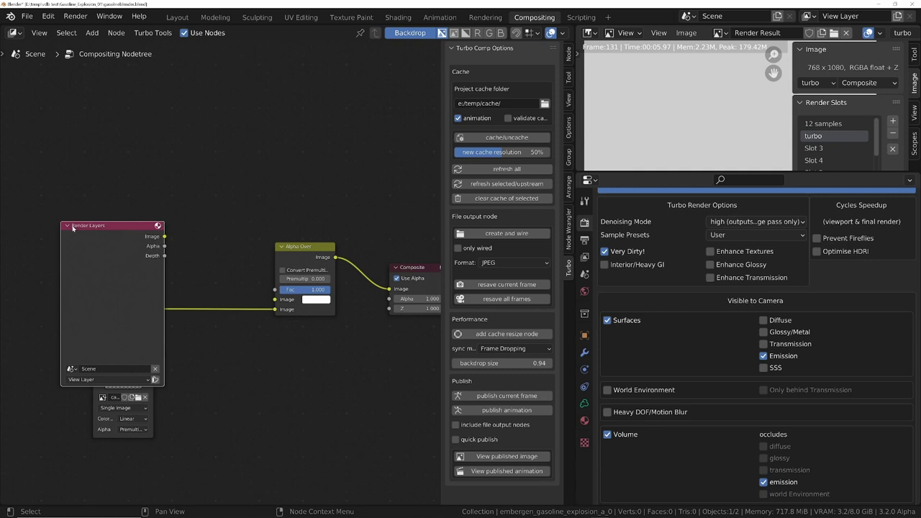
pyautogui.click(69, 227)
pyautogui.moveTo(94, 226); pyautogui.dragTo(119, 298)
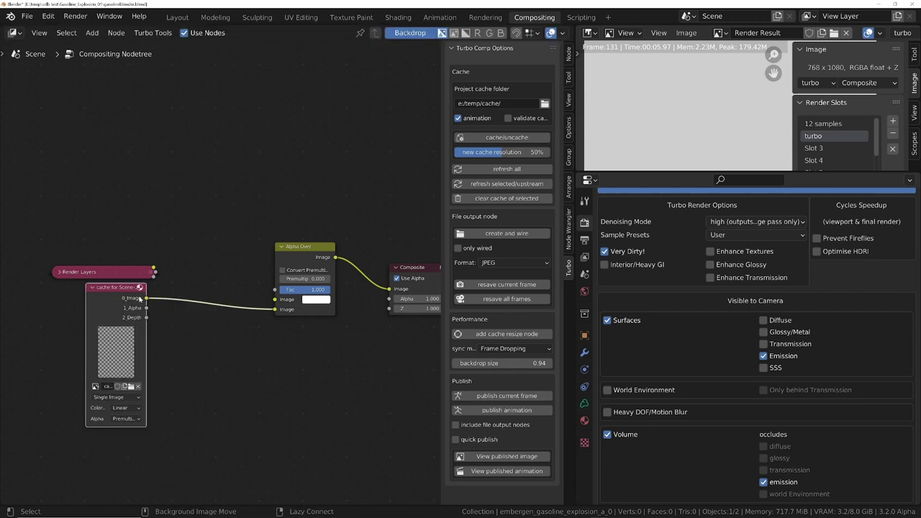
pyautogui.hotkey('alt', 'Tab')
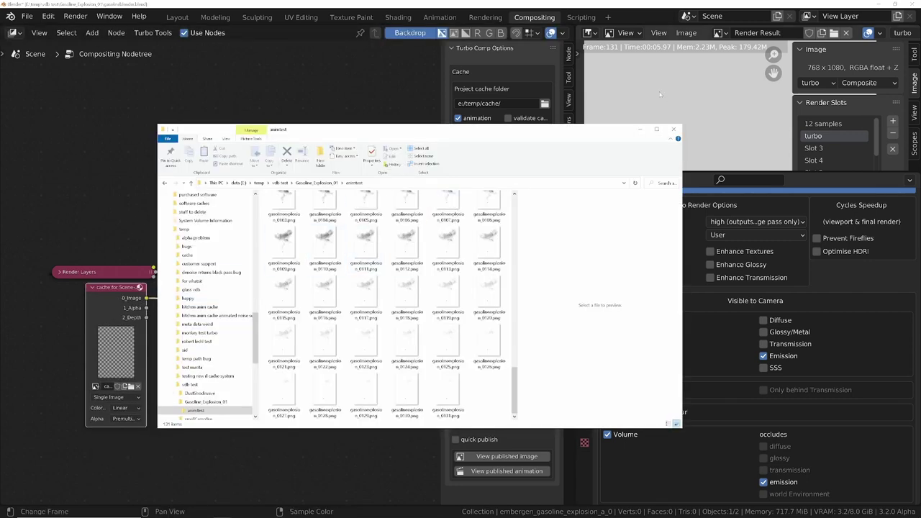
pyautogui.click(639, 130)
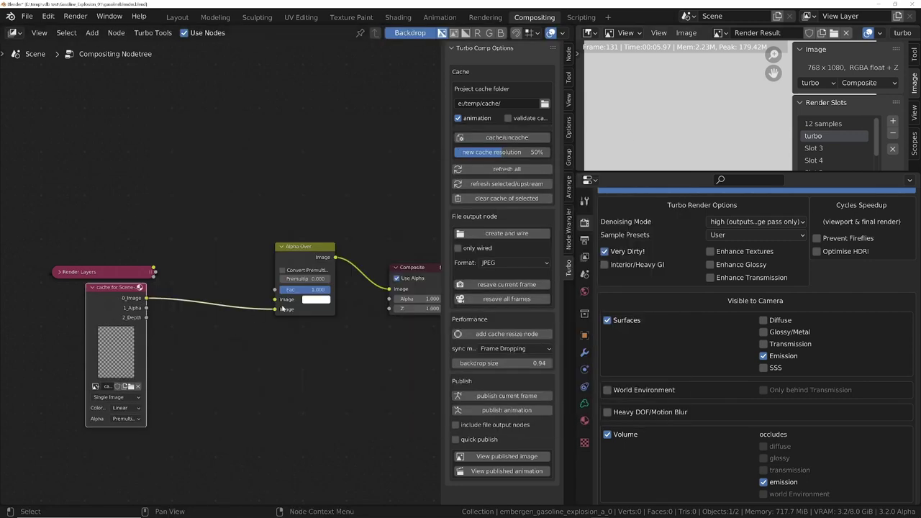
# Paste in the burn.jpg beach photo as an image node at the upper left
pyautogui.moveTo(290, 231); pyautogui.dragTo(292, 291, button='middle')
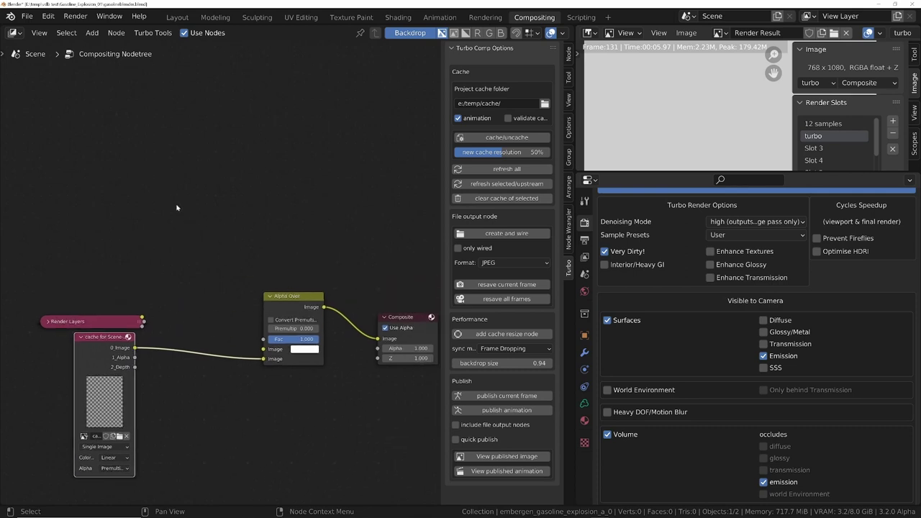
pyautogui.press('alt')
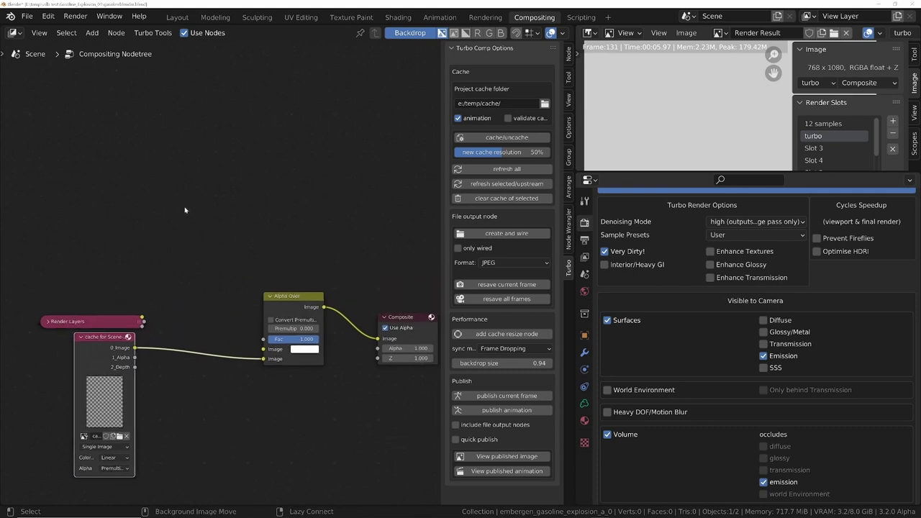
pyautogui.hotkey('ctrl', 'v')
pyautogui.moveTo(185, 210)
pyautogui.mouseDown()
pyautogui.moveTo(137, 177)
pyautogui.moveTo(252, 300)
pyautogui.moveTo(266, 350)
pyautogui.mouseUp()
pyautogui.keyDown('ctrl'); pyautogui.scroll(-2, 308, 262); pyautogui.keyUp('ctrl')
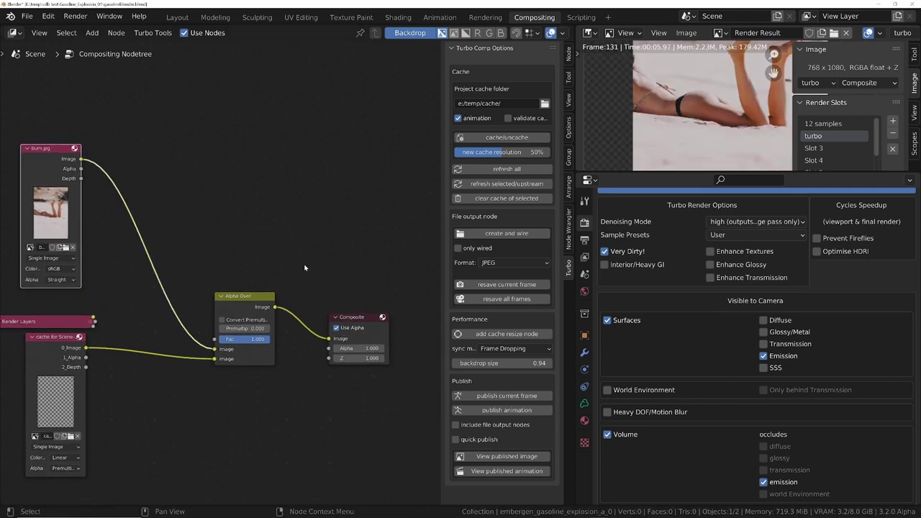
pyautogui.keyDown('shift'); pyautogui.scroll(-2, 280, 298); pyautogui.keyUp('shift')
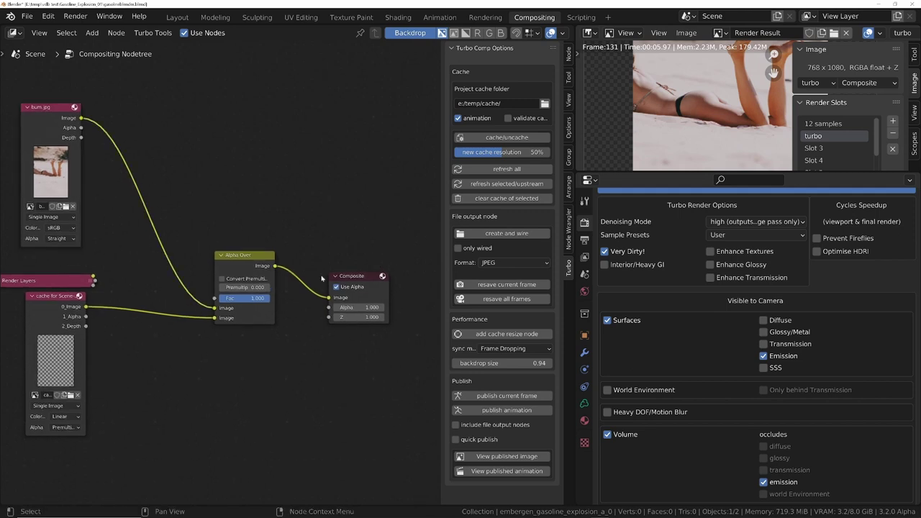
# Preview the Alpha Over output as a Viewer backdrop and maximize the node editor
pyautogui.keyDown('ctrl'); pyautogui.keyDown('shift'); pyautogui.click(249, 256); pyautogui.keyUp('shift'); pyautogui.keyUp('ctrl')
pyautogui.press('Home')
pyautogui.scroll(-5, 375, 342)
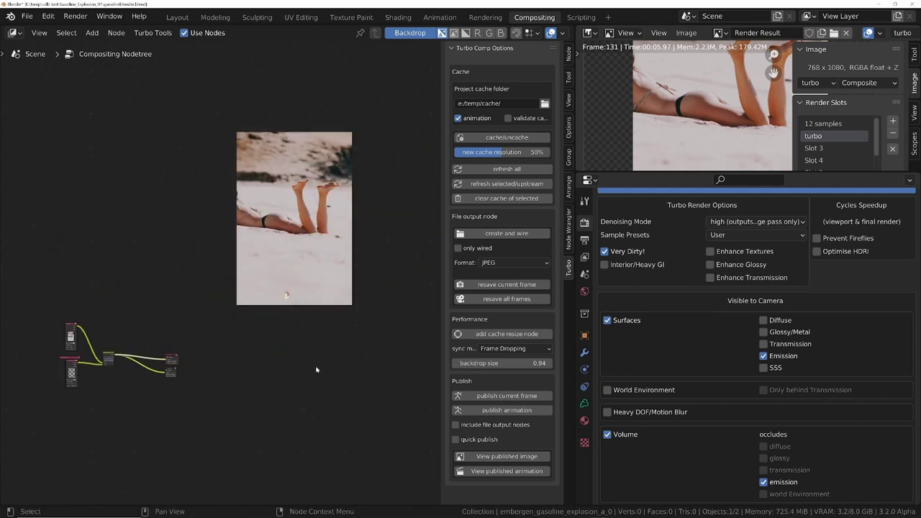
pyautogui.hotkey('ctrl', 'space')
pyautogui.scroll(1, 475, 250)
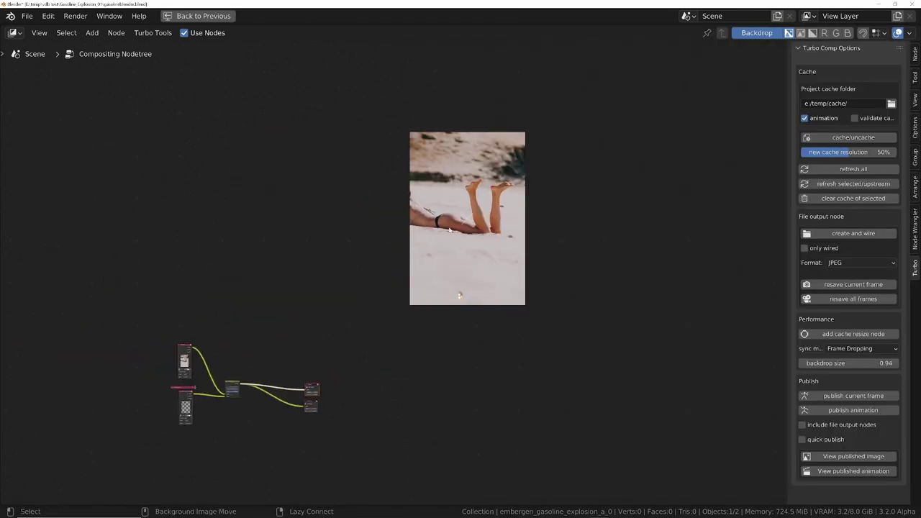
# Enlarge the backdrop to size 2.05, clear the nodes off it, and play the explosion
pyautogui.keyDown('alt'); pyautogui.moveTo(474, 249); pyautogui.dragTo(655, 226, button='middle'); pyautogui.keyUp('alt')
pyautogui.moveTo(840, 362); pyautogui.dragTo(885, 363)
pyautogui.moveTo(644, 236); pyautogui.dragTo(603, 267, button='middle')
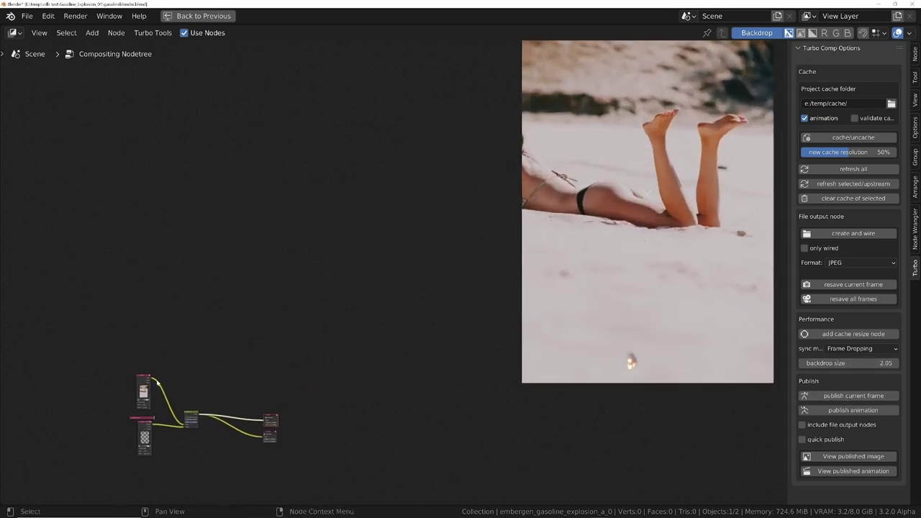
pyautogui.moveTo(162, 377); pyautogui.dragTo(209, 319, button='middle')
pyautogui.press('space')
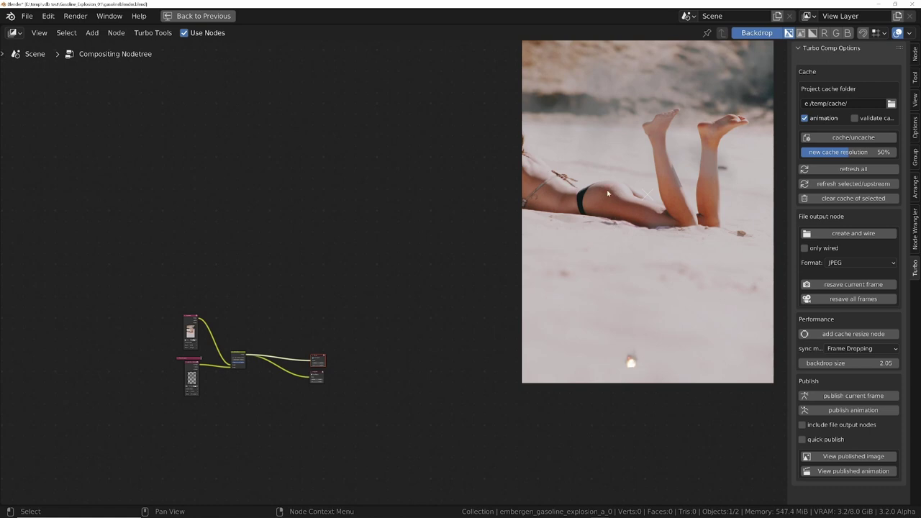
pyautogui.scroll(3, 265, 368)
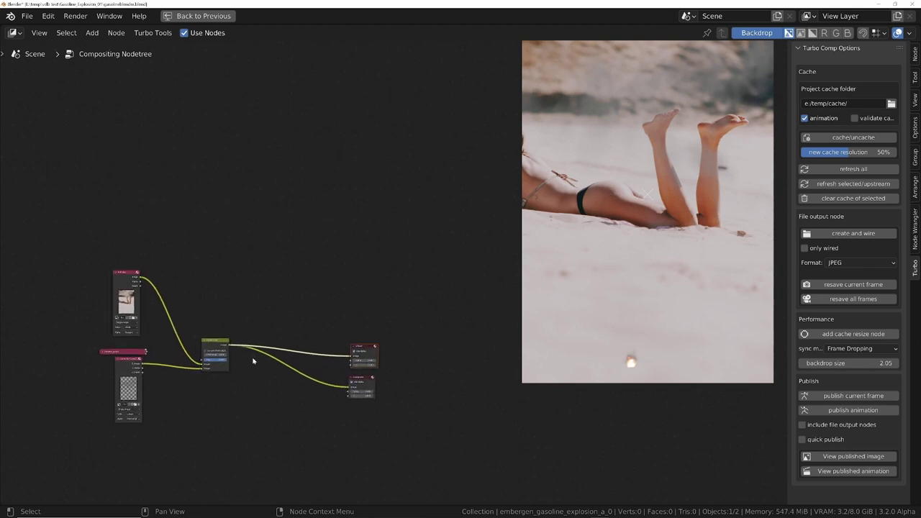
# Move the burn.jpg node aside and insert a Transform node on its link
pyautogui.moveTo(239, 346); pyautogui.dragTo(372, 379, button='middle')
pyautogui.press('g')
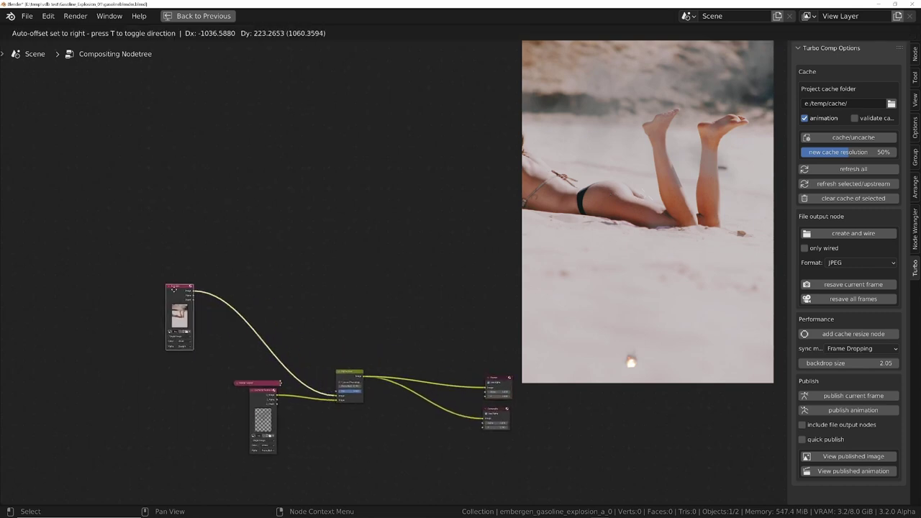
pyautogui.click(269, 292)
pyautogui.hotkey('shift', 'a')
pyautogui.write('tran')
pyautogui.press('Return')
pyautogui.click(269, 291)
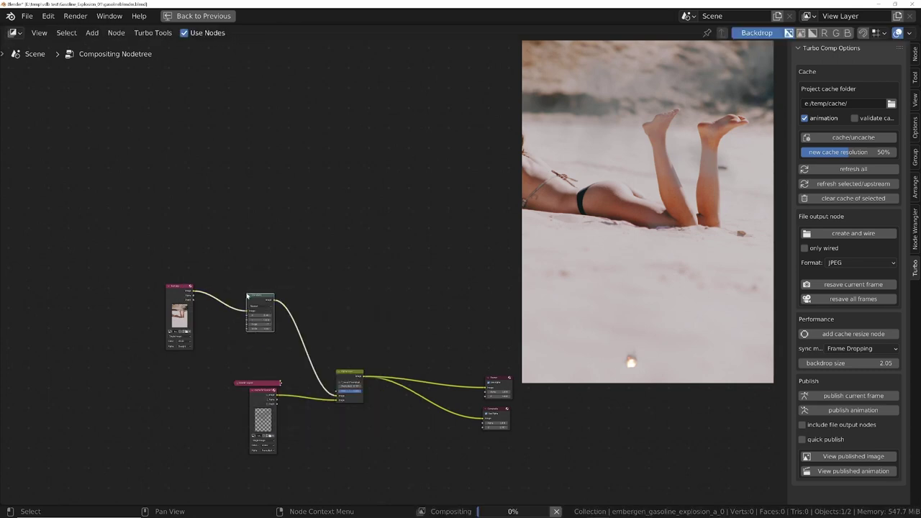
pyautogui.moveTo(267, 299); pyautogui.dragTo(234, 297)
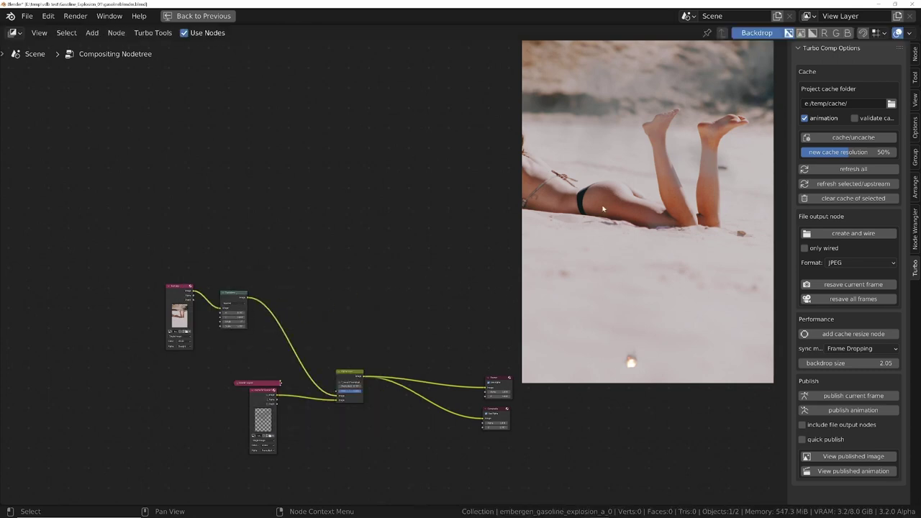
# Add a Scale node after the Transform node and set it to Scene Size
pyautogui.hotkey('shift', 'a')
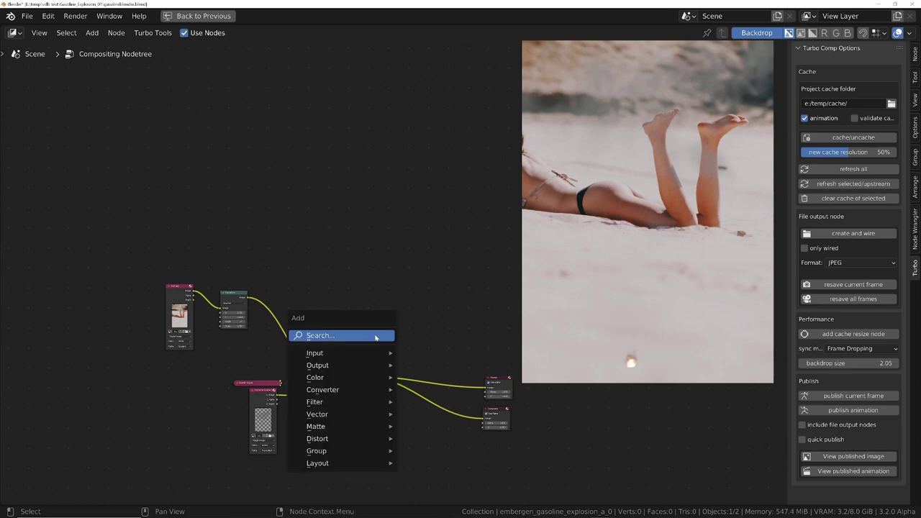
pyautogui.write('s')
pyautogui.press('Return')
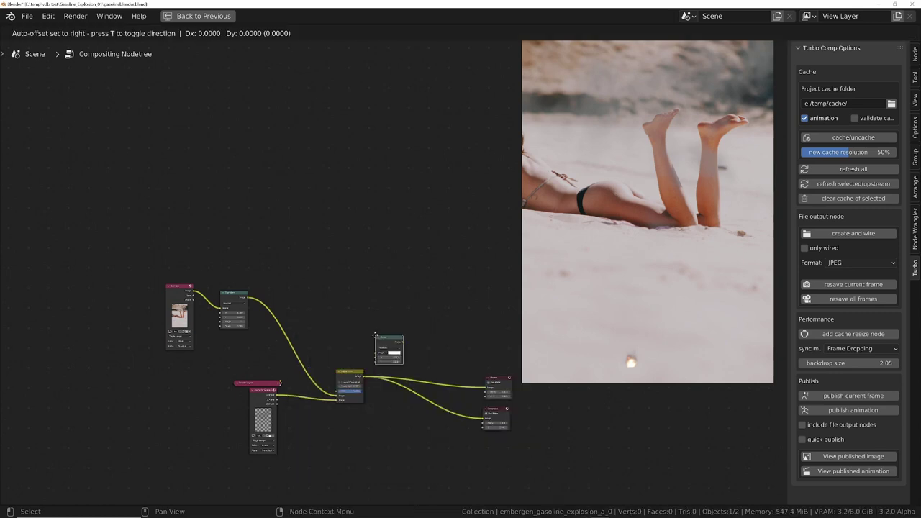
pyautogui.click(270, 313)
pyautogui.scroll(4, 280, 324)
pyautogui.click(283, 327)
pyautogui.click(286, 366)
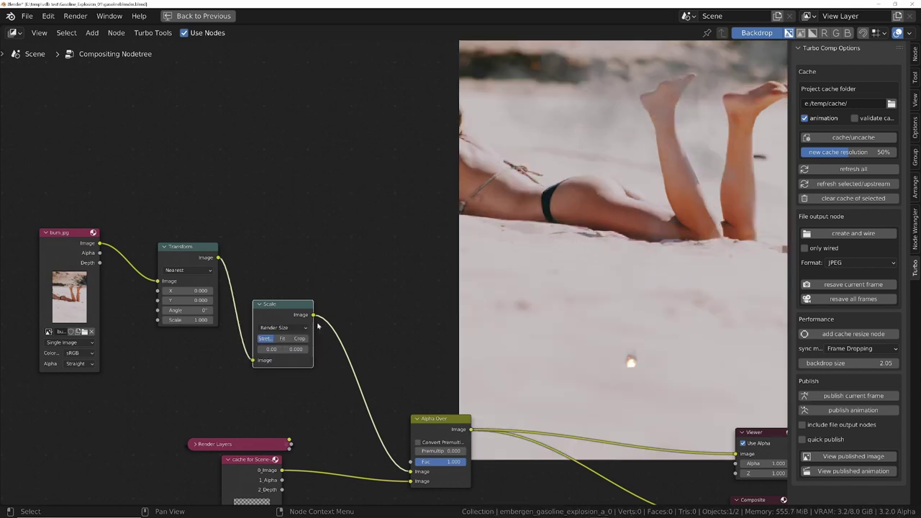
pyautogui.hotkey('ctrl', 'z')
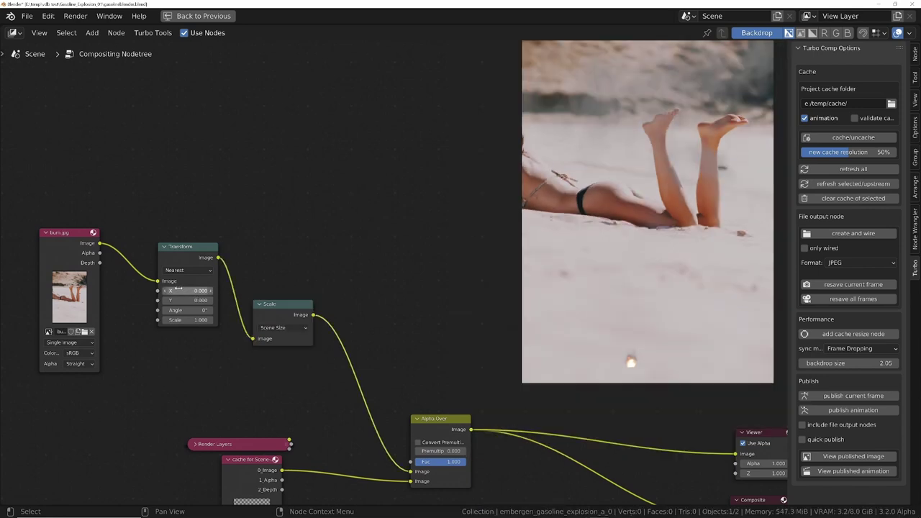
# Offset the beach photo in the Transform node to X 4.5 and Y about -372
pyautogui.moveTo(178, 290); pyautogui.dragTo(198, 289)
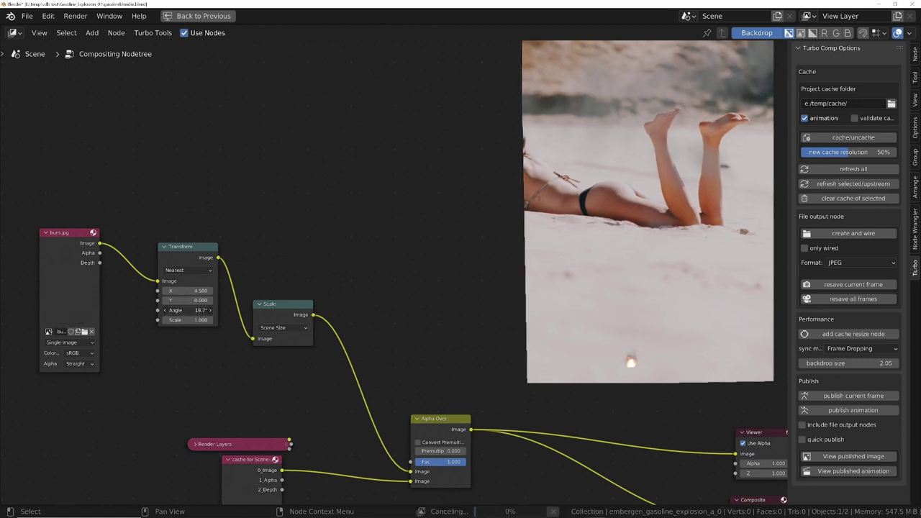
pyautogui.moveTo(181, 300); pyautogui.dragTo(244, 300)
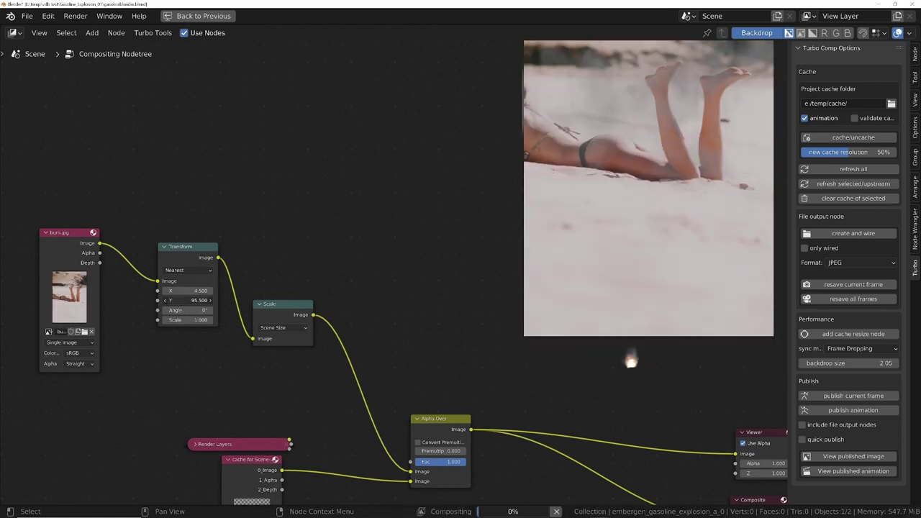
pyautogui.moveTo(189, 300); pyautogui.dragTo(5, 300)
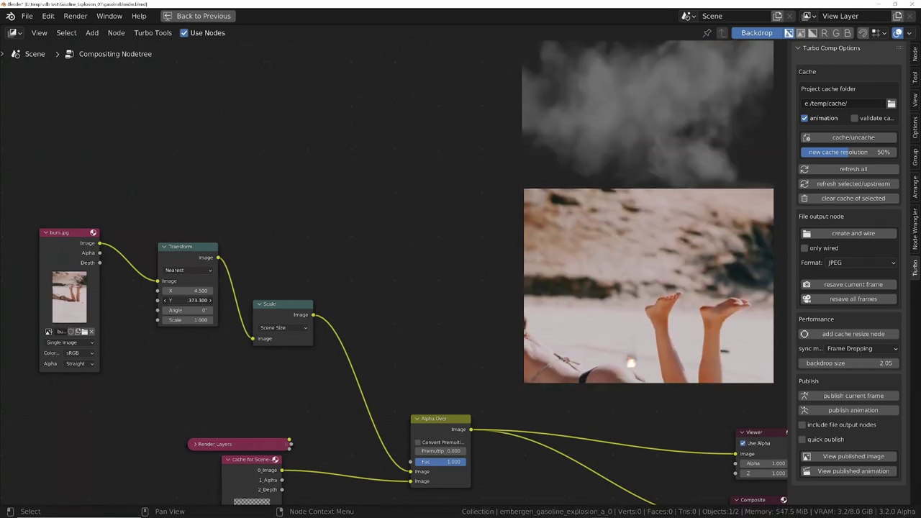
pyautogui.moveTo(188, 300); pyautogui.dragTo(189, 300)
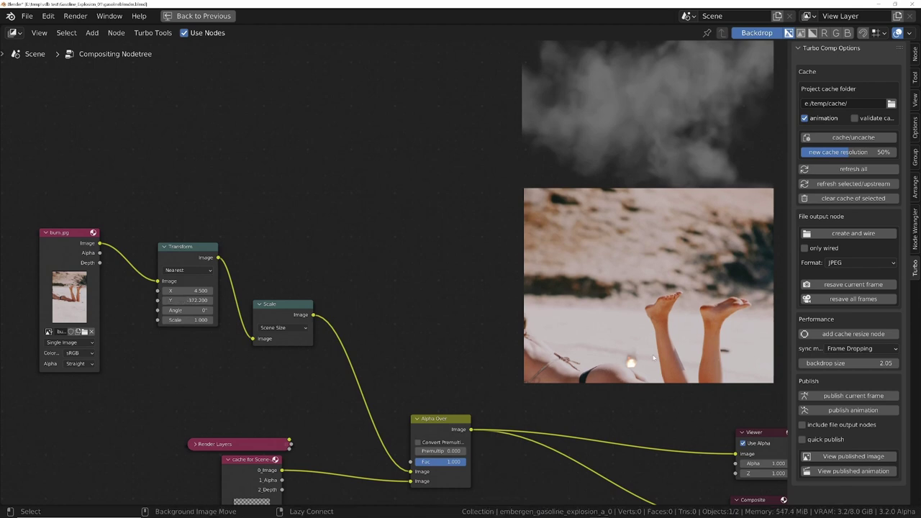
pyautogui.keyDown('alt'); pyautogui.moveTo(611, 343); pyautogui.dragTo(416, 266, button='middle'); pyautogui.keyUp('alt')
# Try enlarging the photo and Bicubic filtering, settling on scale 2.1 and Y -370
pyautogui.moveTo(190, 320); pyautogui.dragTo(216, 319)
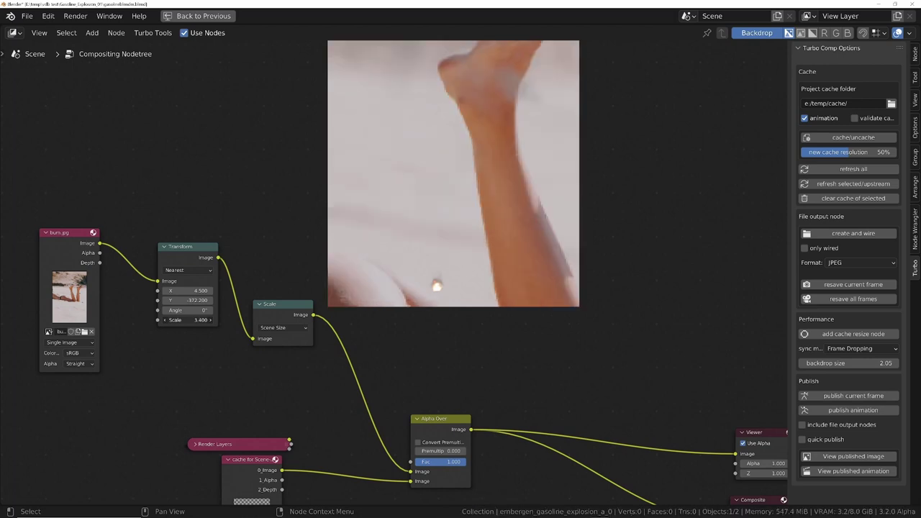
pyautogui.click(188, 270)
pyautogui.click(182, 300)
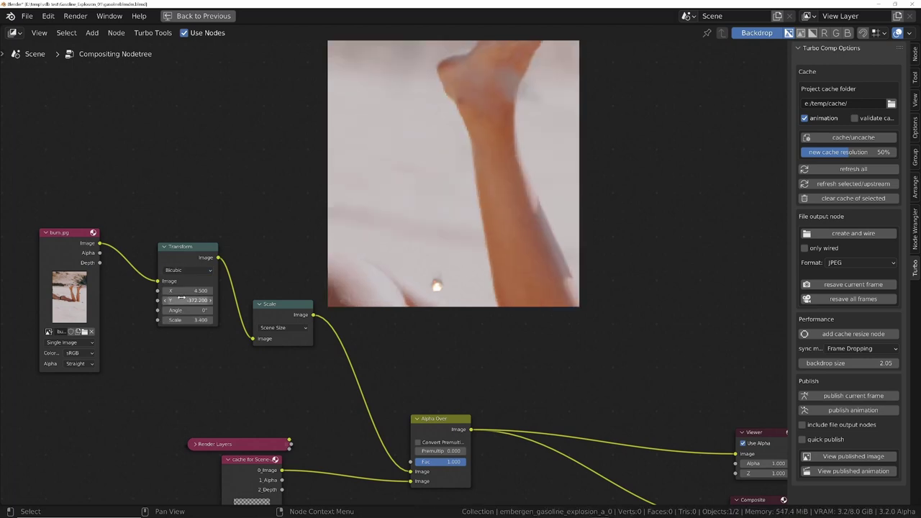
pyautogui.hotkey('ctrl', 'z')
pyautogui.moveTo(186, 319); pyautogui.dragTo(157, 320)
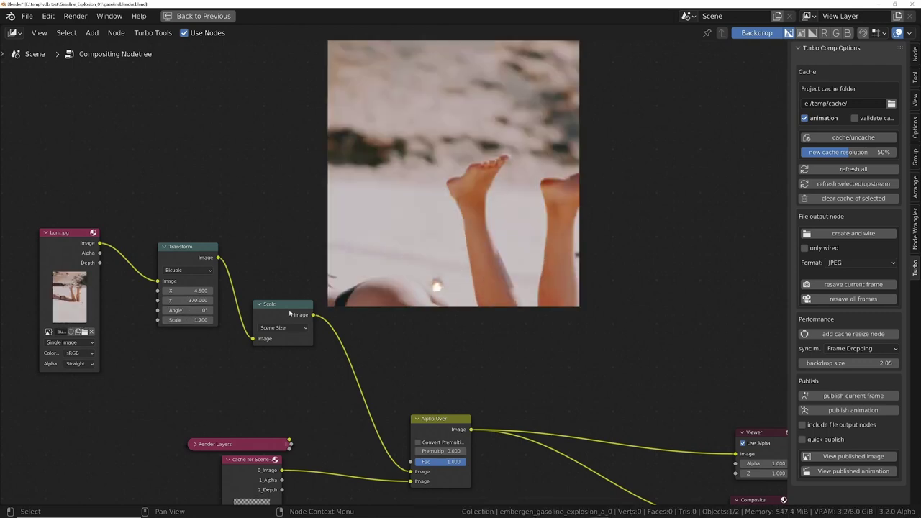
# Fine-tune the photo to scale 1.7 and Y -345.2, then play the animation
pyautogui.moveTo(442, 284); pyautogui.dragTo(415, 366, button='middle')
pyautogui.keyDown('alt'); pyautogui.moveTo(414, 209); pyautogui.dragTo(481, 333, button='middle'); pyautogui.keyUp('alt')
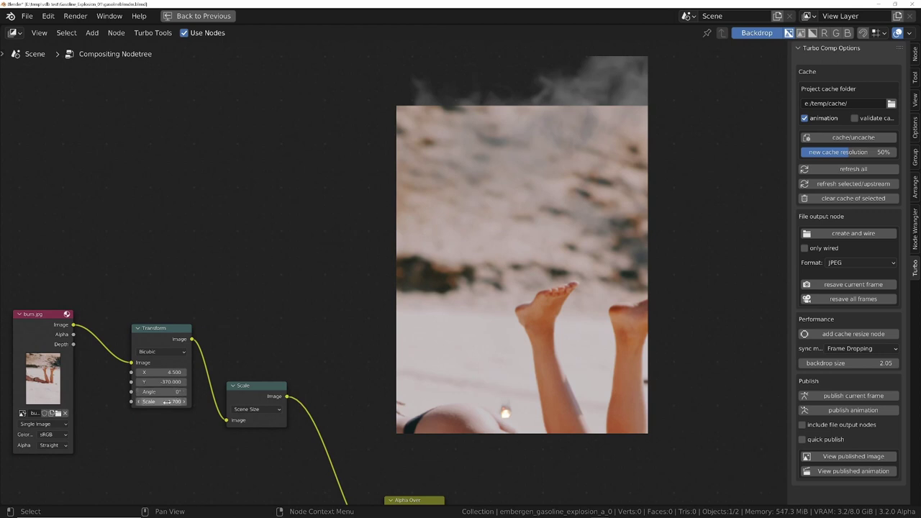
pyautogui.moveTo(167, 402); pyautogui.dragTo(197, 382)
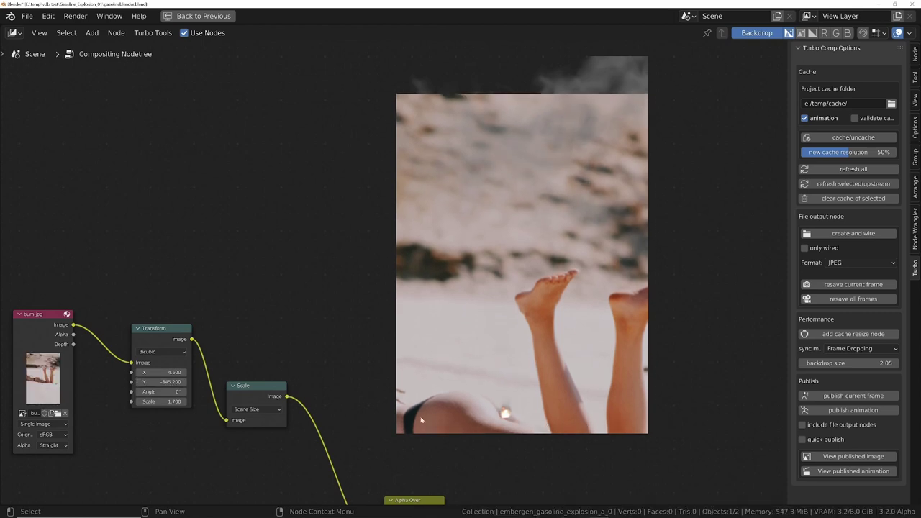
pyautogui.moveTo(500, 396); pyautogui.dragTo(497, 339, button='middle')
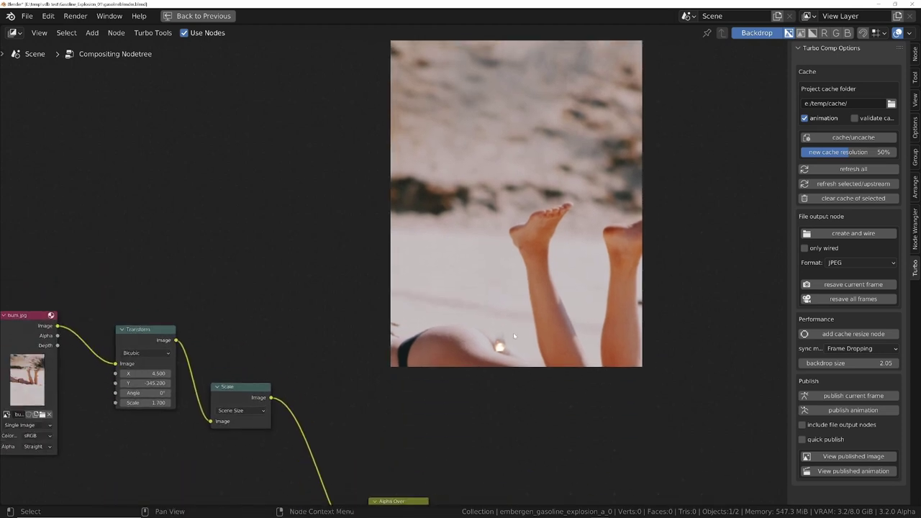
pyautogui.press('space')
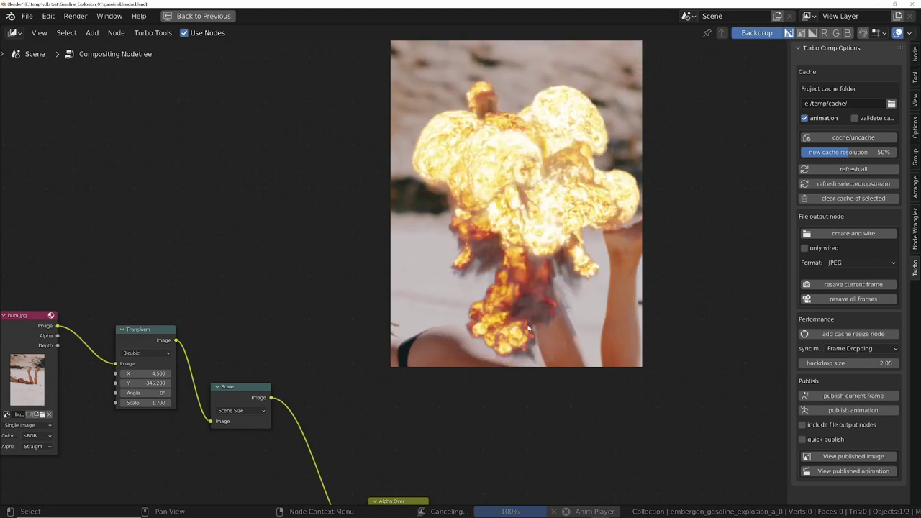
# Set the Scale node to Render Size, place the photo at X 115.5, Y -298.1, and replay
pyautogui.moveTo(209, 426); pyautogui.dragTo(219, 420, button='middle')
pyautogui.click(243, 402)
pyautogui.click(243, 440)
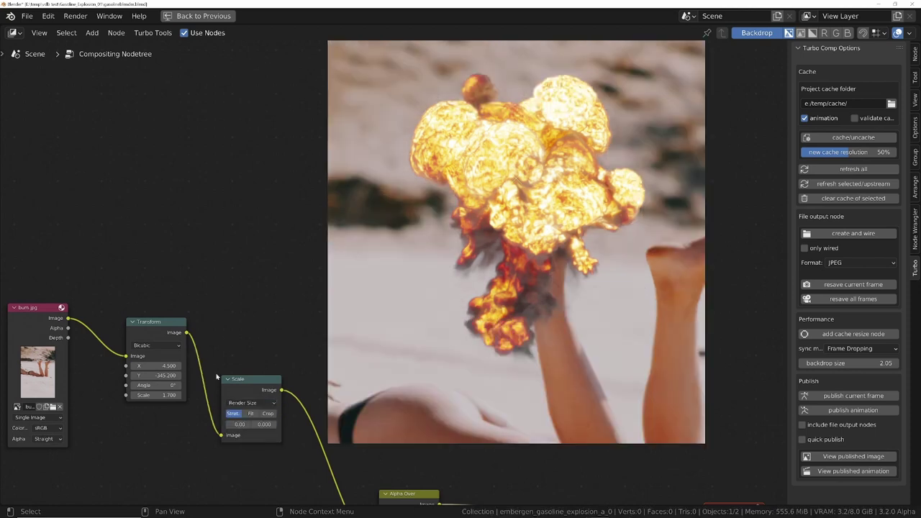
pyautogui.moveTo(157, 375)
pyautogui.mouseDown()
pyautogui.moveTo(173, 375)
pyautogui.moveTo(164, 366)
pyautogui.moveTo(173, 366)
pyautogui.moveTo(148, 368)
pyautogui.mouseUp()
pyautogui.hotkey('shift', 'Left')
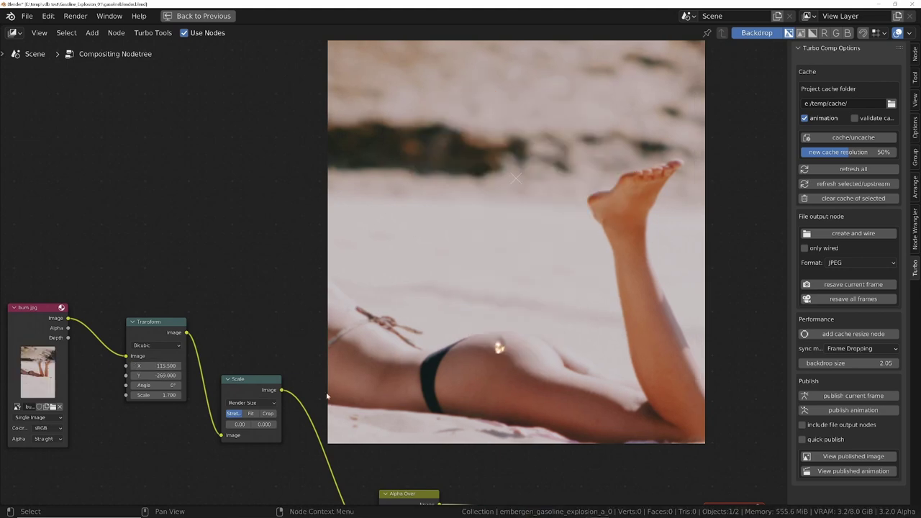
pyautogui.moveTo(159, 375); pyautogui.dragTo(114, 375)
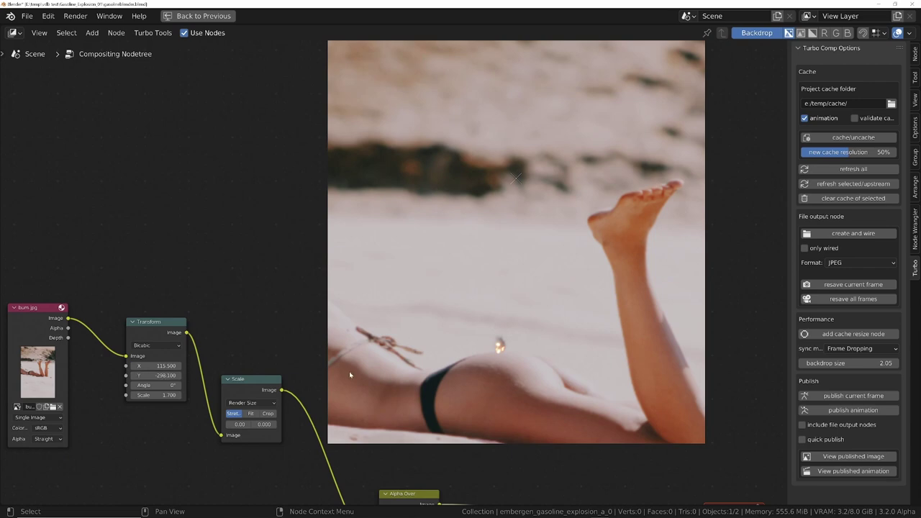
pyautogui.press('space')
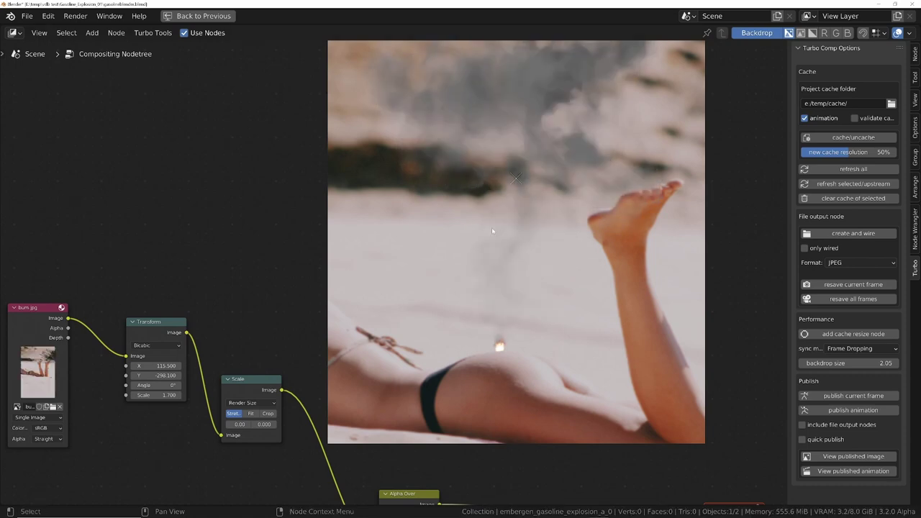
# Zoom out to the whole node tree, move the burn.jpg node, and play the composite
pyautogui.scroll(-3, 287, 338)
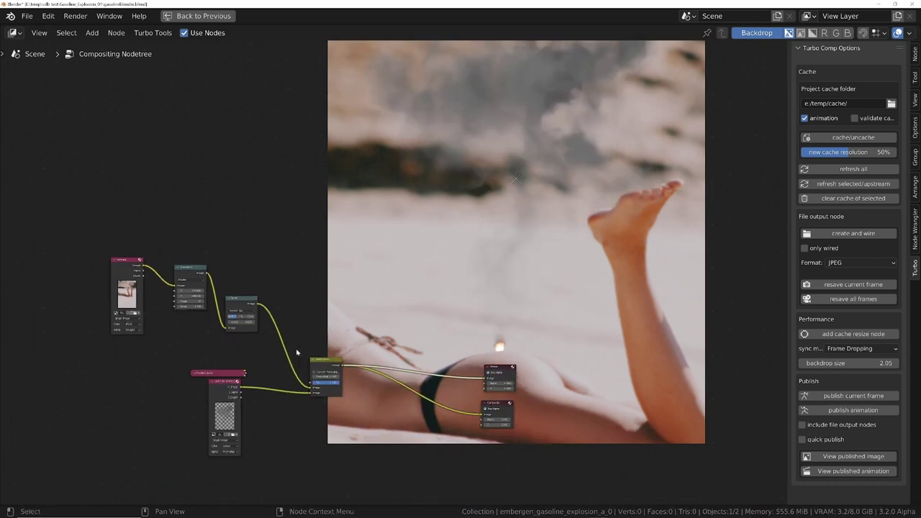
pyautogui.moveTo(216, 331); pyautogui.dragTo(139, 276, button='middle')
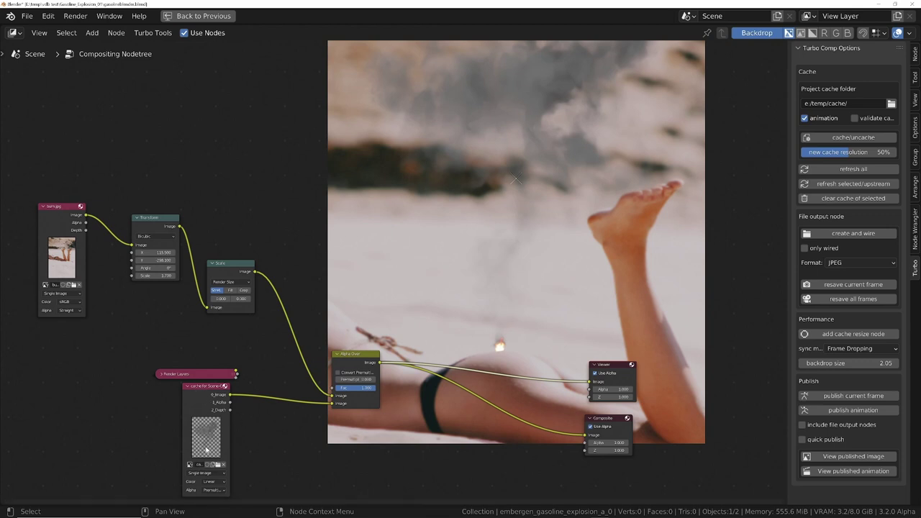
pyautogui.click(222, 473)
pyautogui.scroll(1, 68, 303)
pyautogui.moveTo(45, 204)
pyautogui.mouseDown()
pyautogui.moveTo(65, 209)
pyautogui.moveTo(41, 207)
pyautogui.mouseUp()
pyautogui.moveTo(647, 264); pyautogui.dragTo(613, 293, button='middle')
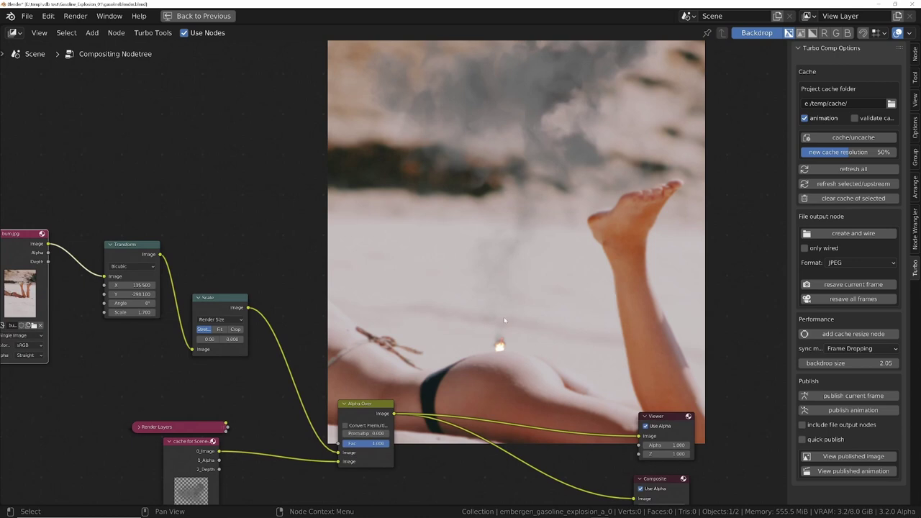
pyautogui.press('space')
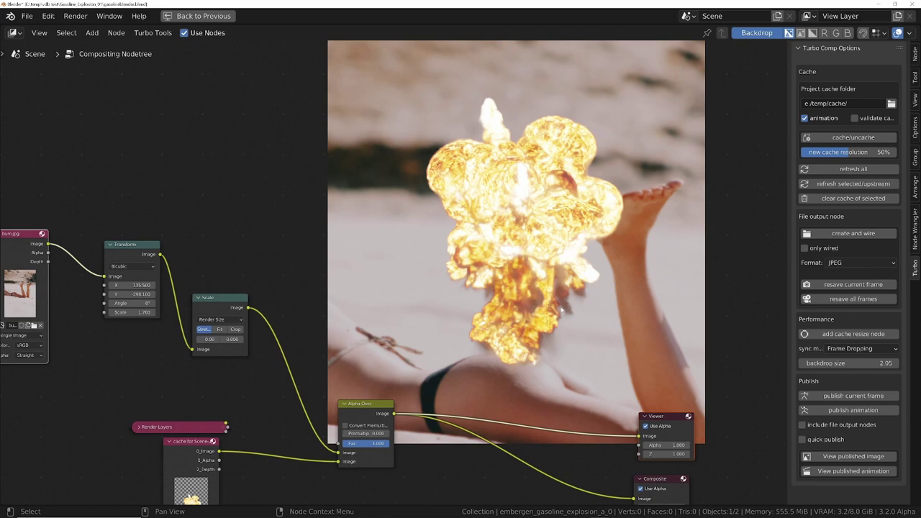
# Restore the Compositing layout, enlarge the Render Result view, and switch it to Mask mode
pyautogui.hotkey('ctrl', 'space')
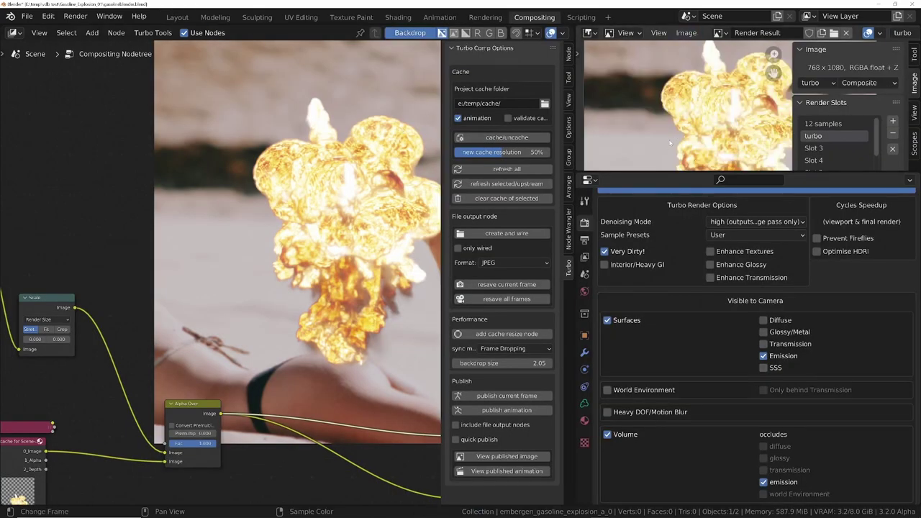
pyautogui.moveTo(702, 173); pyautogui.dragTo(734, 372)
pyautogui.moveTo(735, 265); pyautogui.dragTo(715, 233, button='middle')
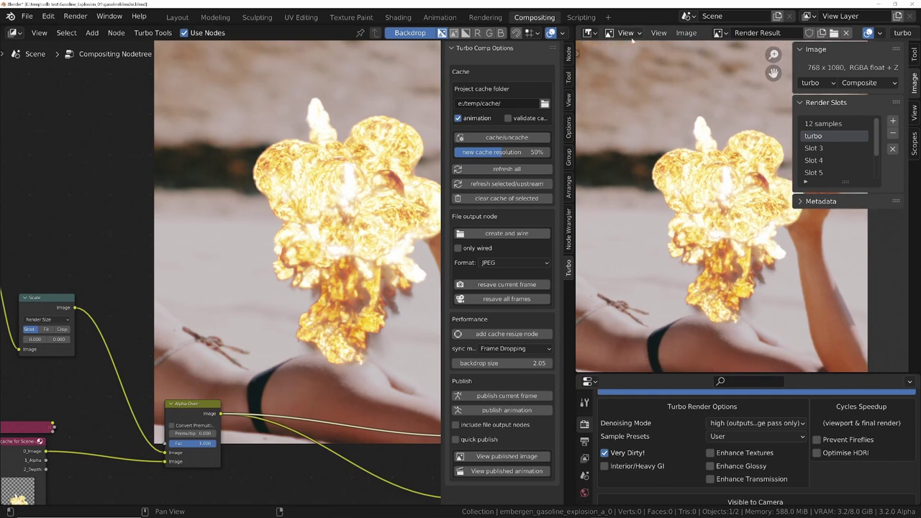
pyautogui.click(631, 36)
pyautogui.click(627, 73)
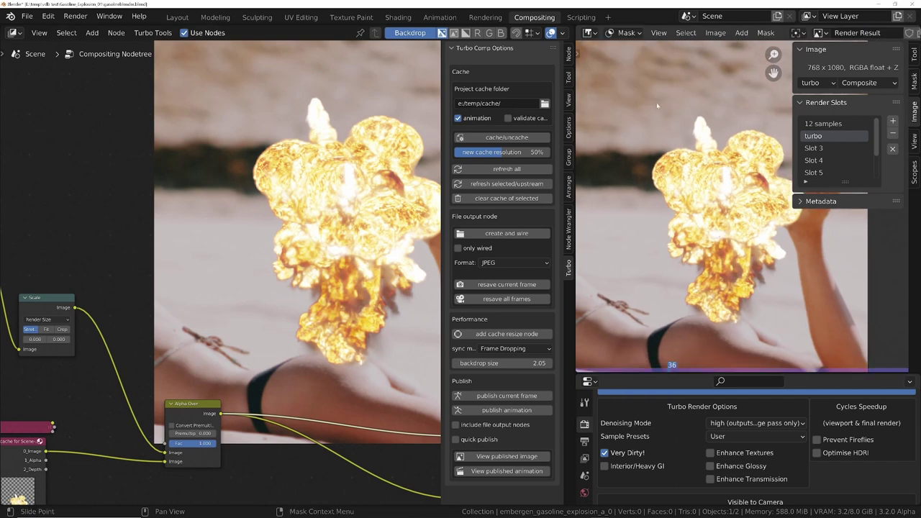
# Place the first mask point on the raised leg and adjust its position
pyautogui.keyDown('ctrl'); pyautogui.click(668, 202); pyautogui.keyUp('ctrl')
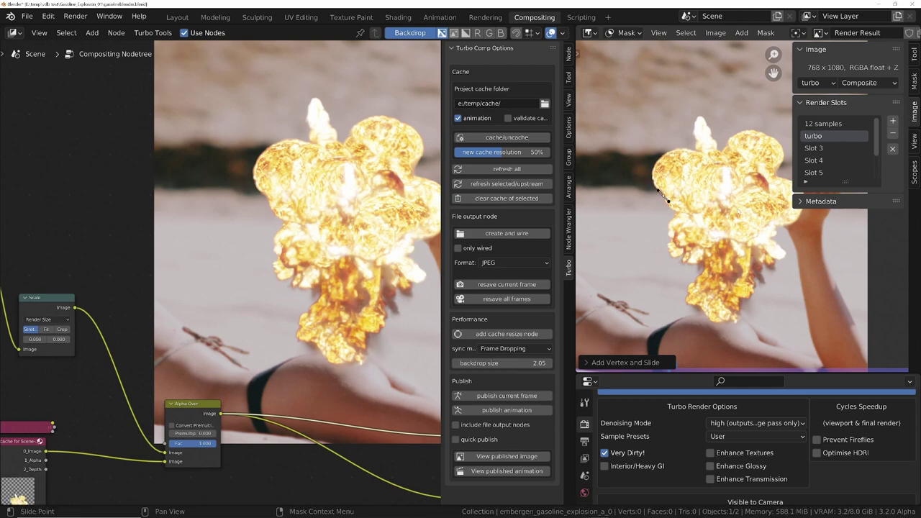
pyautogui.scroll(-3, 669, 202)
pyautogui.press('g')
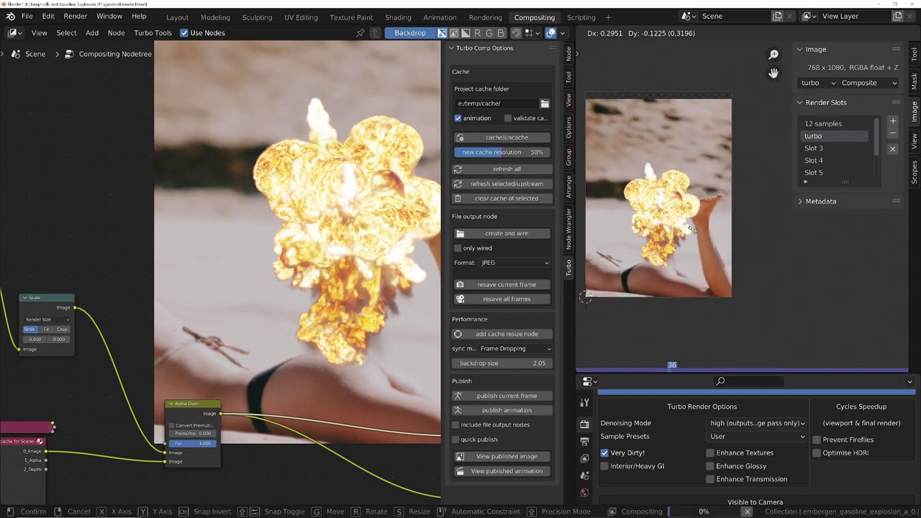
pyautogui.click(695, 225)
# Rewind and play the animation, panning to show the Viewer and Composite nodes
pyautogui.hotkey('shift', 'Left')
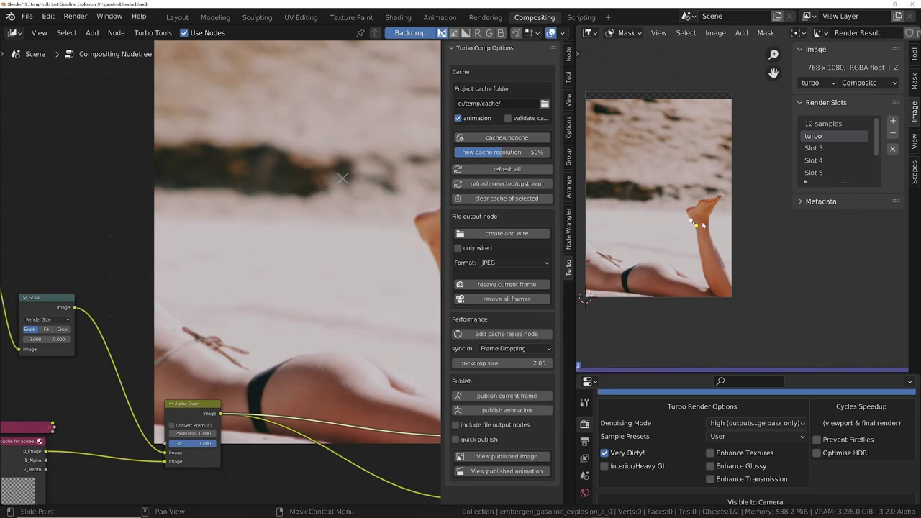
pyautogui.scroll(3, 721, 216)
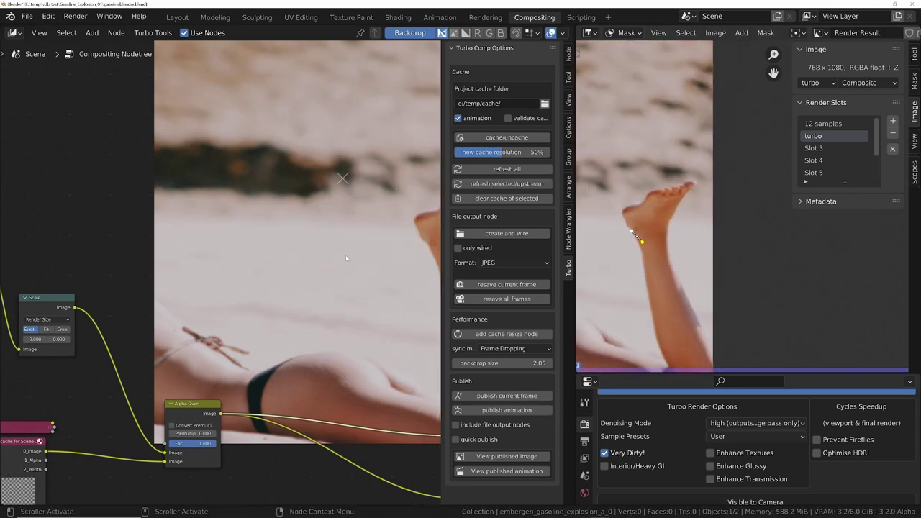
pyautogui.moveTo(342, 260); pyautogui.dragTo(250, 261, button='middle')
pyautogui.press('space')
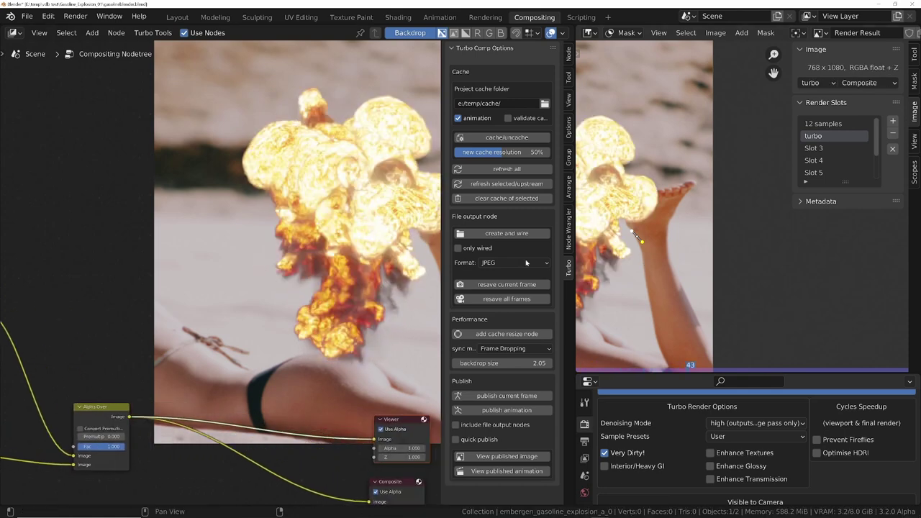
pyautogui.moveTo(288, 360); pyautogui.dragTo(187, 338, button='middle')
pyautogui.keyDown('alt'); pyautogui.moveTo(312, 351); pyautogui.dragTo(259, 296, button='middle'); pyautogui.keyUp('alt')
pyautogui.keyDown('ctrl'); pyautogui.hscroll(-6, 244, 355); pyautogui.keyUp('ctrl')
# Add a Mask node below the cache node and feed it into Alpha Over's Fac input
pyautogui.hotkey('shift', 'a')
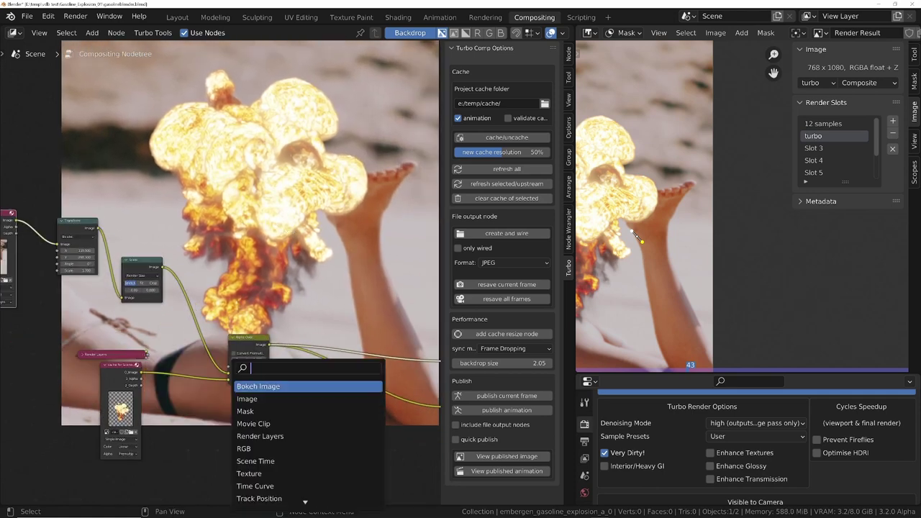
pyautogui.write('mask')
pyautogui.press('Return')
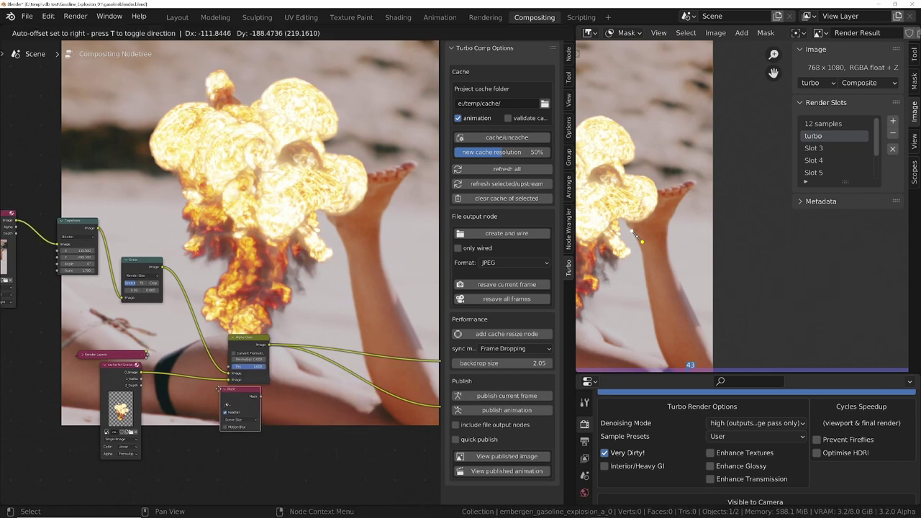
pyautogui.click(208, 411)
pyautogui.moveTo(206, 413); pyautogui.dragTo(233, 383)
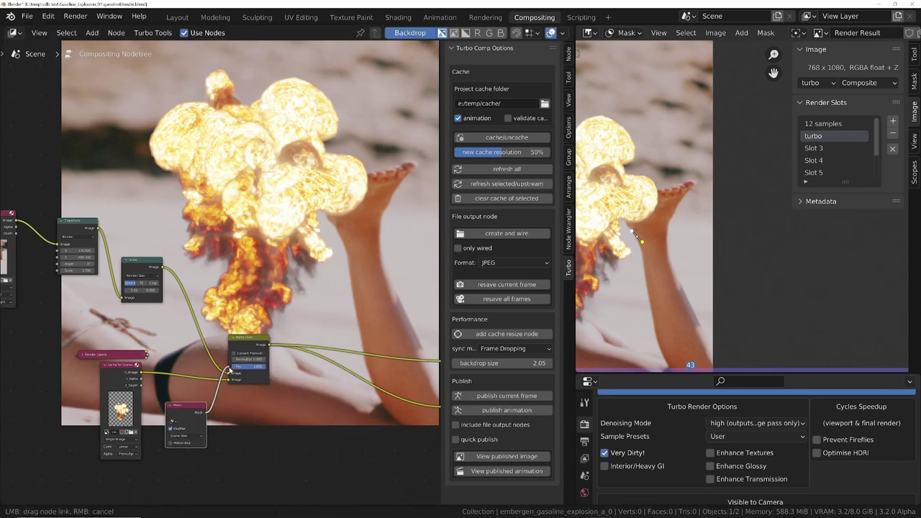
pyautogui.moveTo(230, 368); pyautogui.dragTo(230, 367)
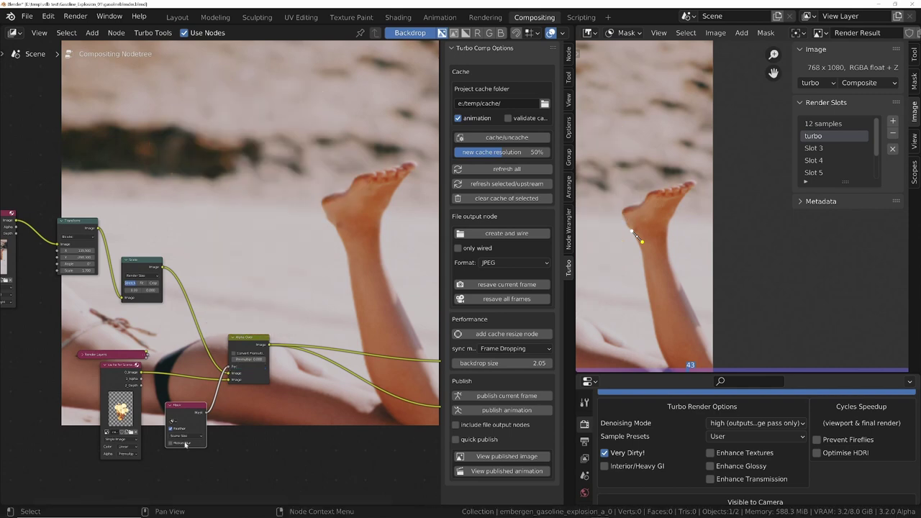
# Assign the mask 'Mask' to the Mask node and insert an Invert node before Alpha Over
pyautogui.click(172, 420)
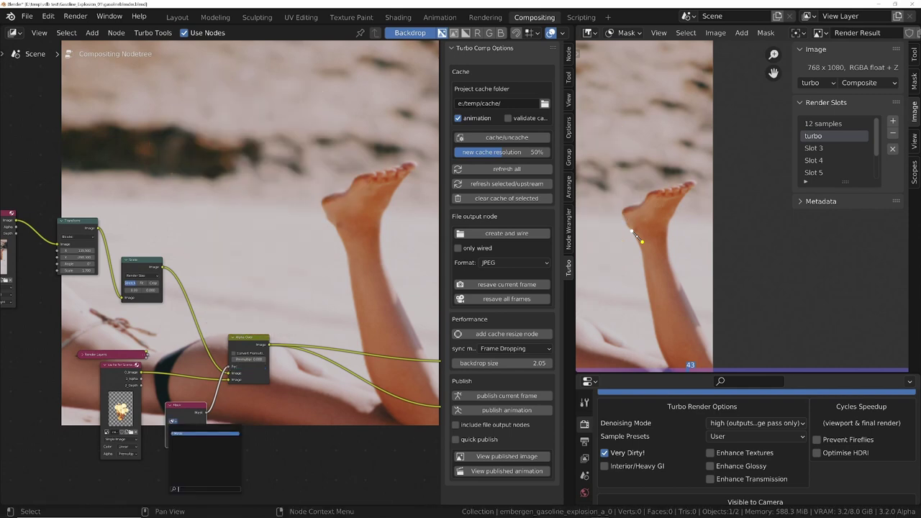
pyautogui.click(189, 434)
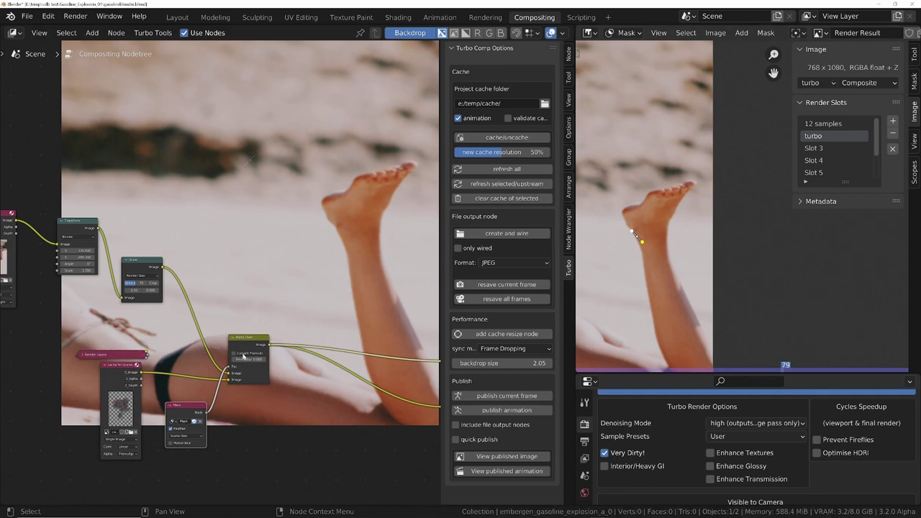
pyautogui.moveTo(244, 356); pyautogui.dragTo(288, 353)
pyautogui.hotkey('shift', 'a')
pyautogui.write('inv')
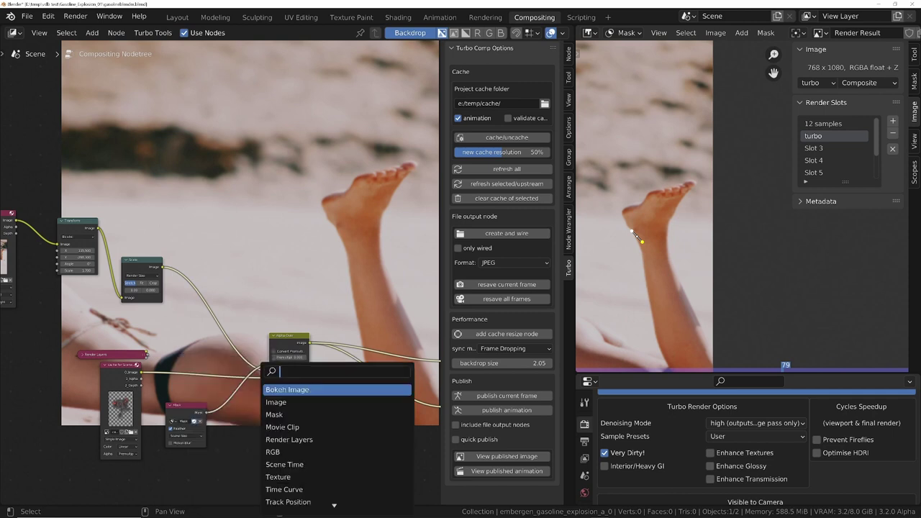
pyautogui.press('Return')
pyautogui.click(238, 396)
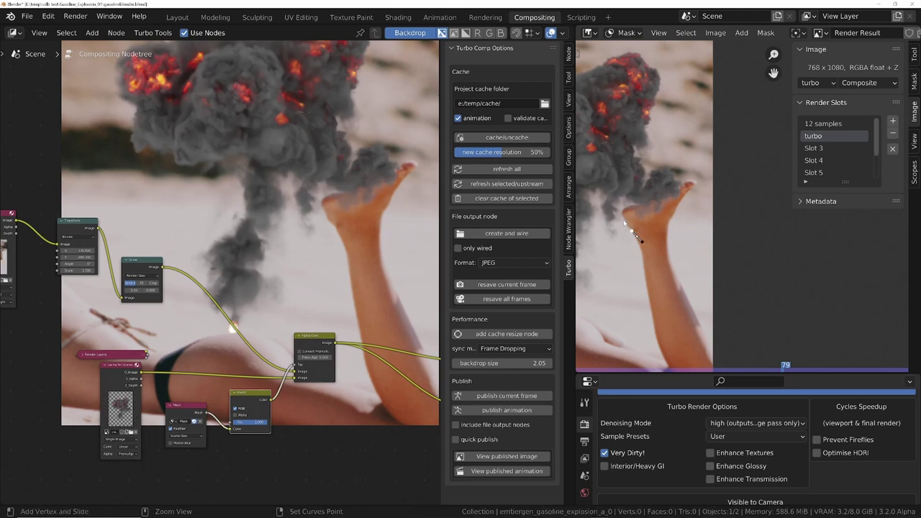
# Trace mask points up the leg, around the foot tip and toes
pyautogui.keyDown('ctrl'); pyautogui.click(624, 210); pyautogui.keyUp('ctrl')
pyautogui.keyDown('ctrl'); pyautogui.click(644, 202); pyautogui.keyUp('ctrl')
pyautogui.keyDown('ctrl'); pyautogui.click(666, 196); pyautogui.keyUp('ctrl')
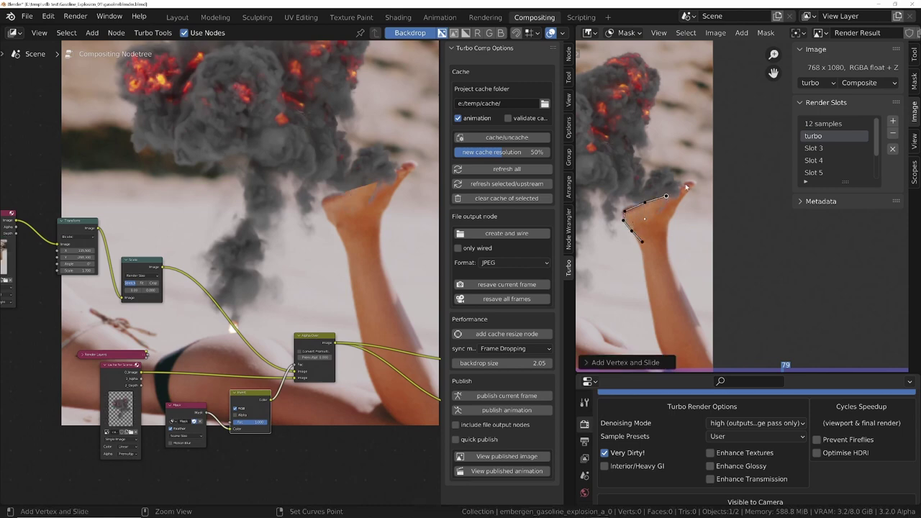
pyautogui.keyDown('ctrl'); pyautogui.click(687, 186); pyautogui.keyUp('ctrl')
pyautogui.keyDown('ctrl'); pyautogui.click(692, 180); pyautogui.keyUp('ctrl')
pyautogui.keyDown('ctrl'); pyautogui.click(697, 185); pyautogui.keyUp('ctrl')
pyautogui.keyDown('ctrl'); pyautogui.click(679, 204); pyautogui.keyUp('ctrl')
pyautogui.keyDown('ctrl'); pyautogui.click(667, 229); pyautogui.keyUp('ctrl')
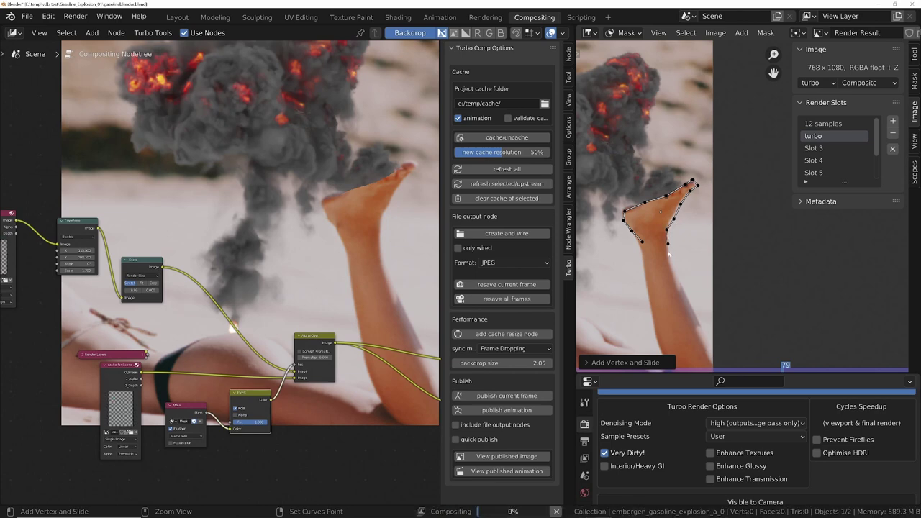
# Continue the mask outline down the leg to the lower leg and its left edge
pyautogui.keyDown('ctrl'); pyautogui.click(669, 262); pyautogui.keyUp('ctrl')
pyautogui.keyDown('ctrl'); pyautogui.click(676, 276); pyautogui.keyUp('ctrl')
pyautogui.keyDown('ctrl'); pyautogui.click(685, 292); pyautogui.keyUp('ctrl')
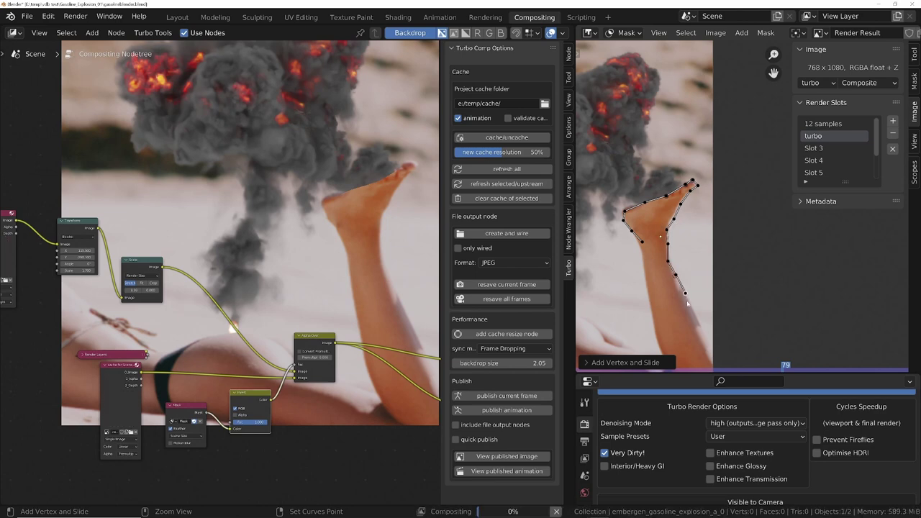
pyautogui.keyDown('ctrl'); pyautogui.click(708, 342); pyautogui.keyUp('ctrl')
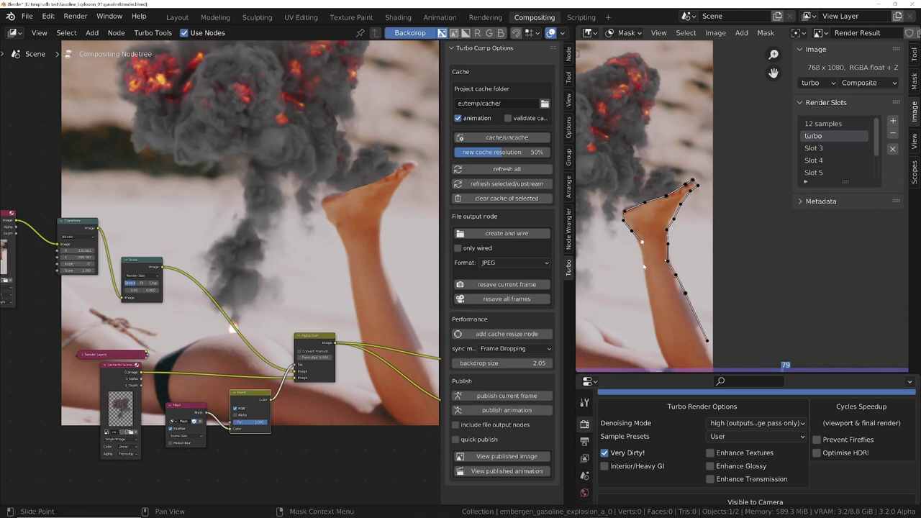
pyautogui.keyDown('ctrl'); pyautogui.click(641, 251); pyautogui.keyUp('ctrl')
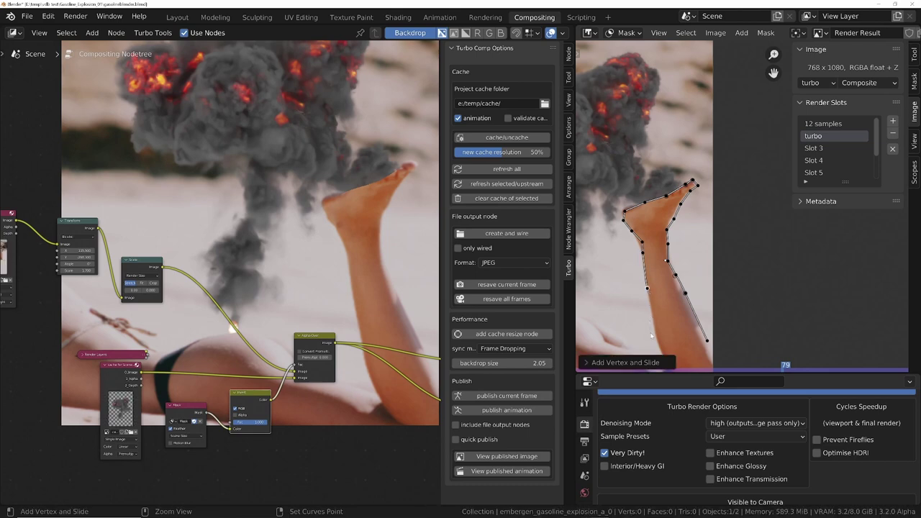
pyautogui.moveTo(656, 336); pyautogui.dragTo(712, 203, button='middle')
# Play the animation, then drag mask points up onto the foot and upper leg edges
pyautogui.press('space')
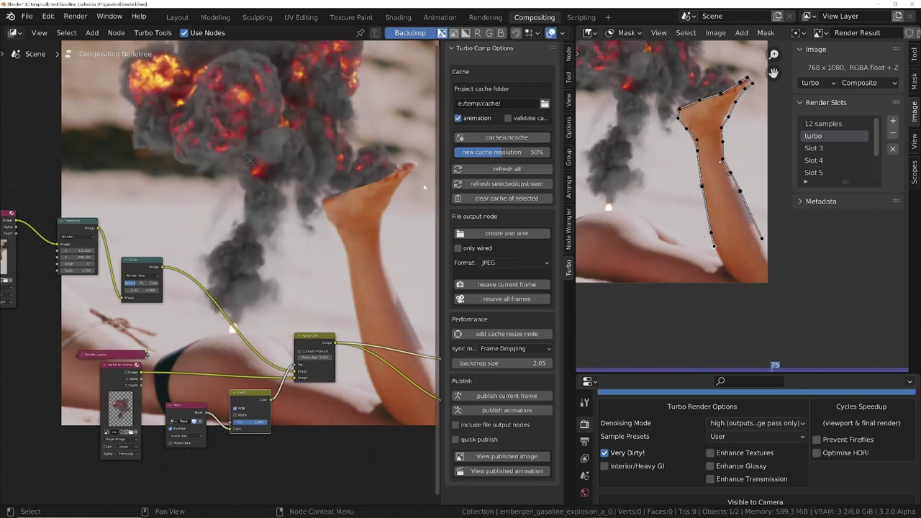
pyautogui.scroll(5, 700, 144)
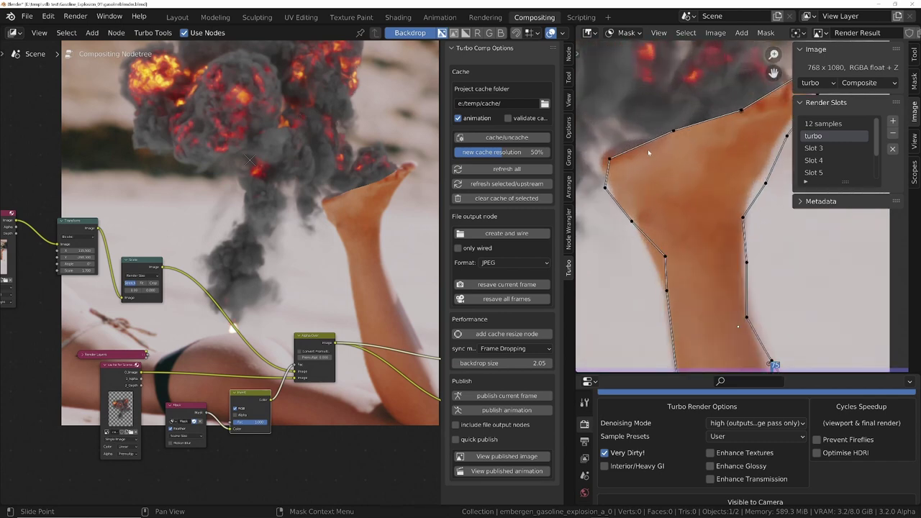
pyautogui.moveTo(610, 159); pyautogui.dragTo(606, 152)
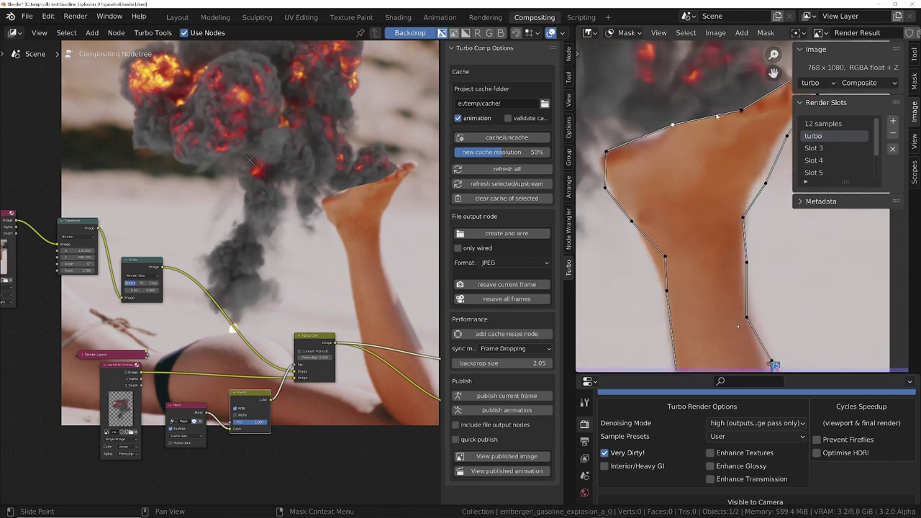
pyautogui.moveTo(741, 109); pyautogui.dragTo(698, 95)
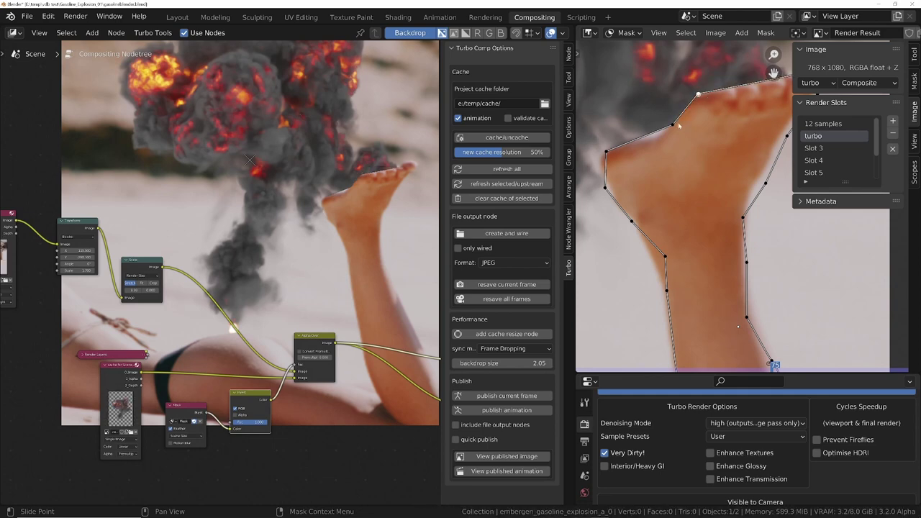
pyautogui.moveTo(676, 126); pyautogui.dragTo(658, 131)
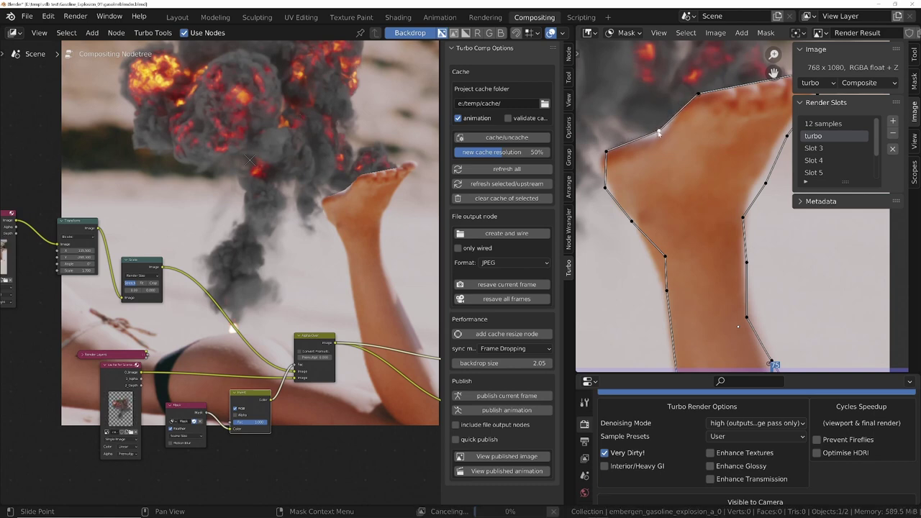
pyautogui.click(606, 152)
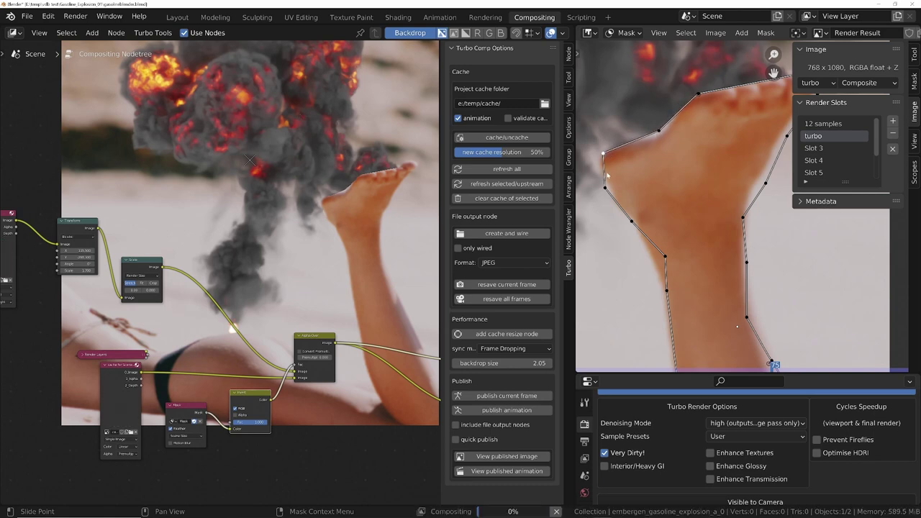
# Give a foot mask point Aligned handles and rotate them along the foot edge
pyautogui.rightClick(659, 131)
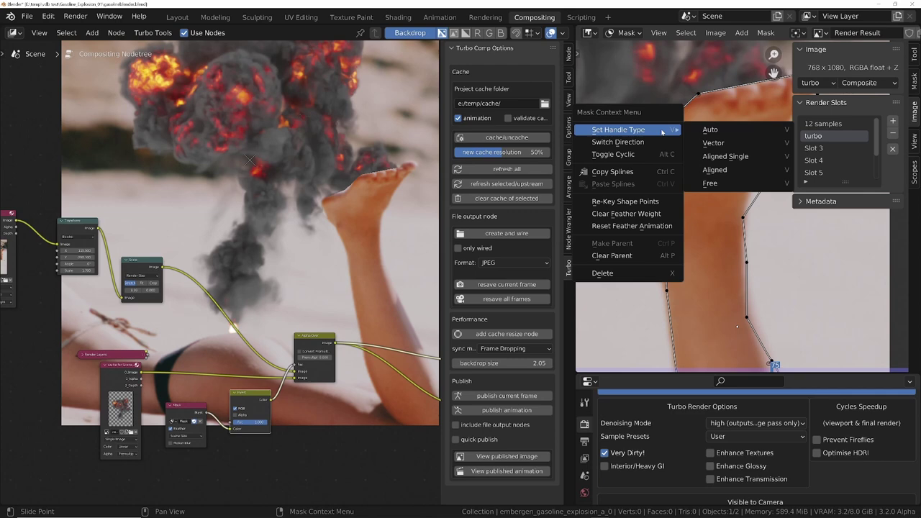
pyautogui.click(723, 171)
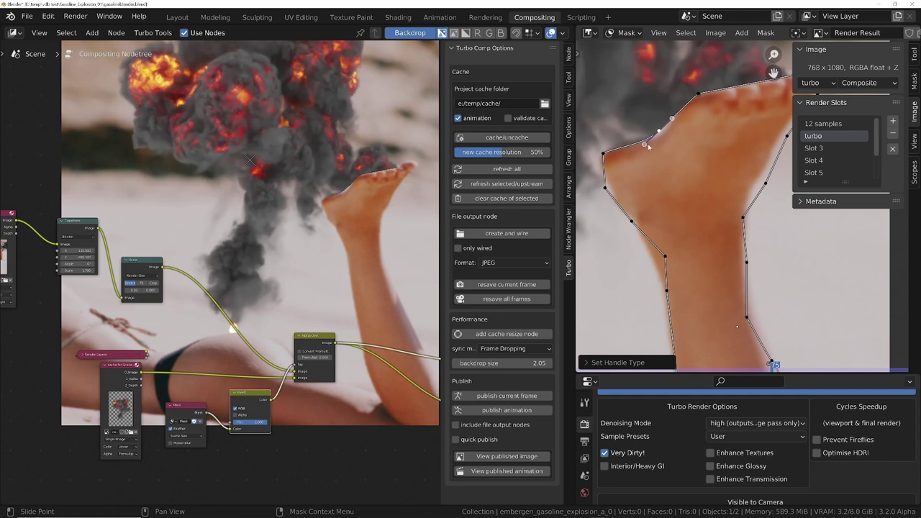
pyautogui.press('r')
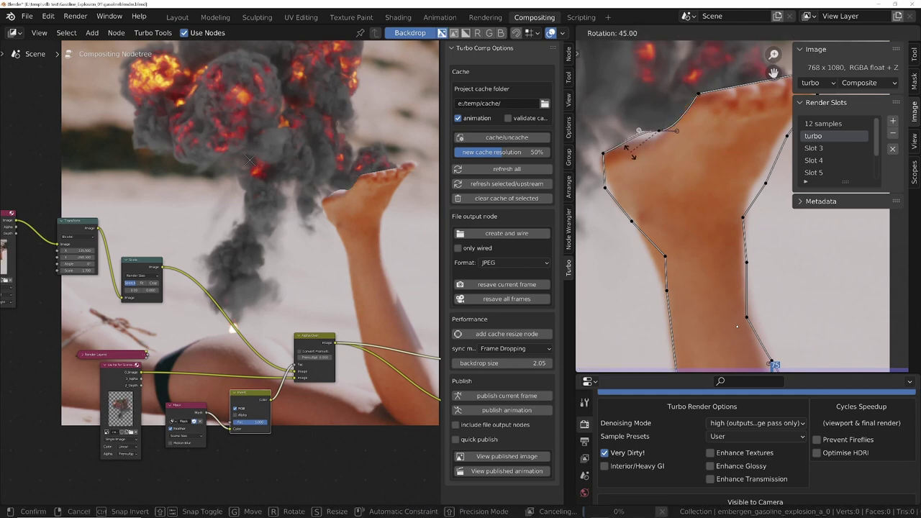
pyautogui.click(655, 153)
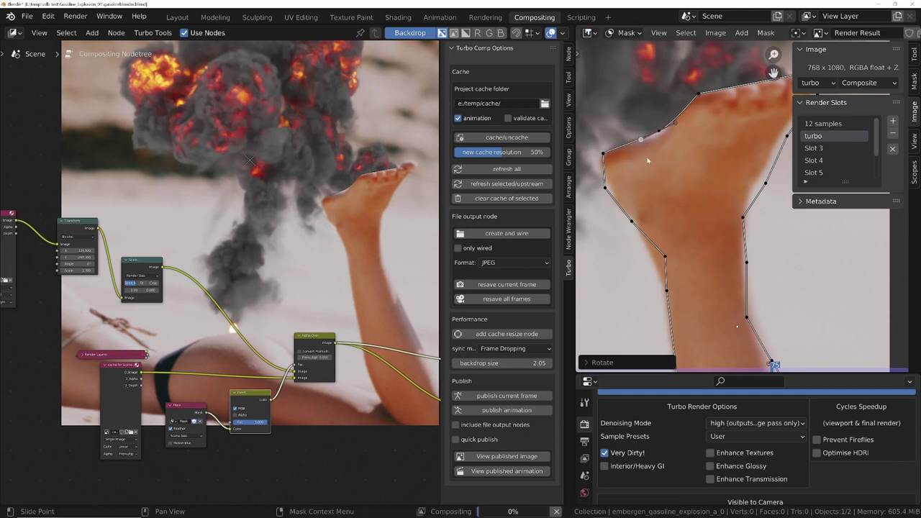
# Give the next point Aligned handles, scale, rotate and move it, then zoom out to check
pyautogui.rightClick(701, 99)
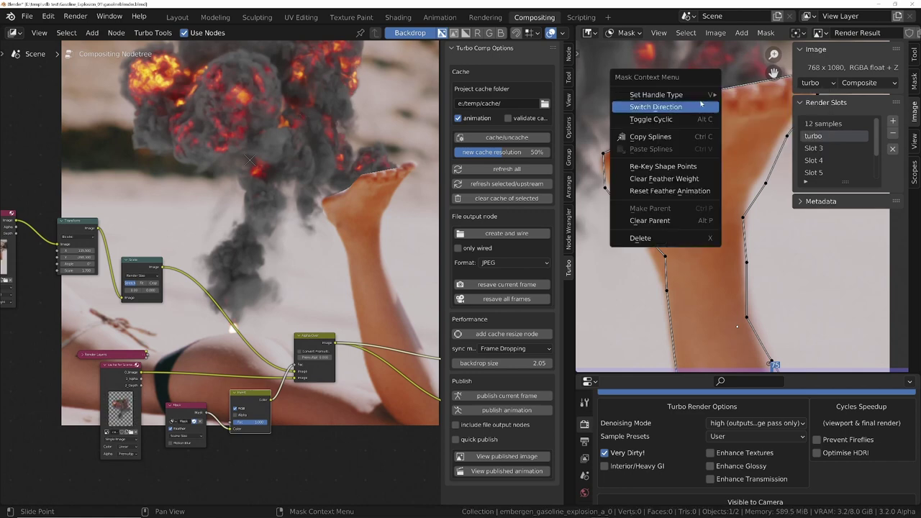
pyautogui.moveTo(708, 95)
pyautogui.click(799, 137)
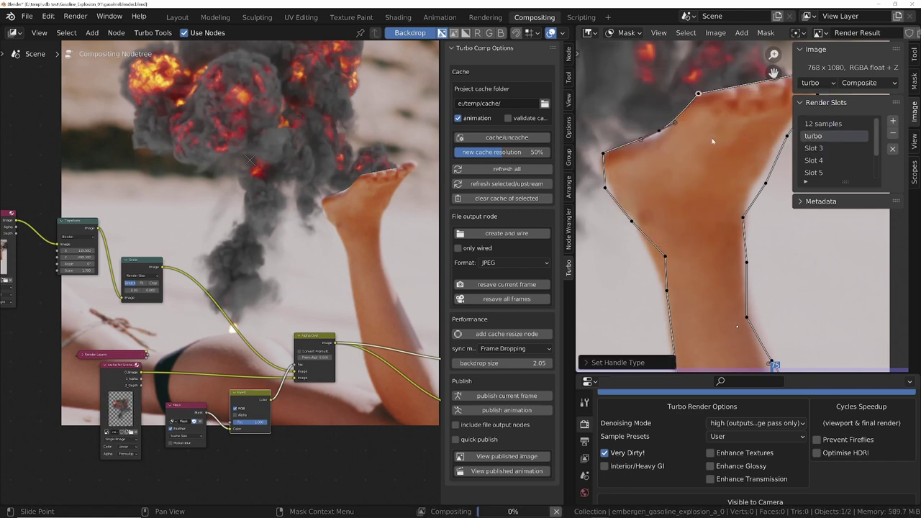
pyautogui.press('s')
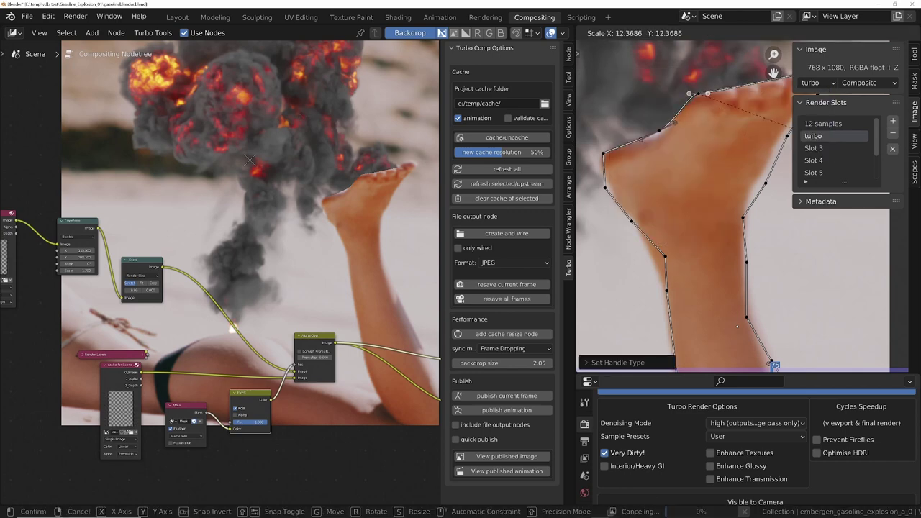
pyautogui.click(770, 141)
pyautogui.press('r')
pyautogui.click(757, 136)
pyautogui.press('g')
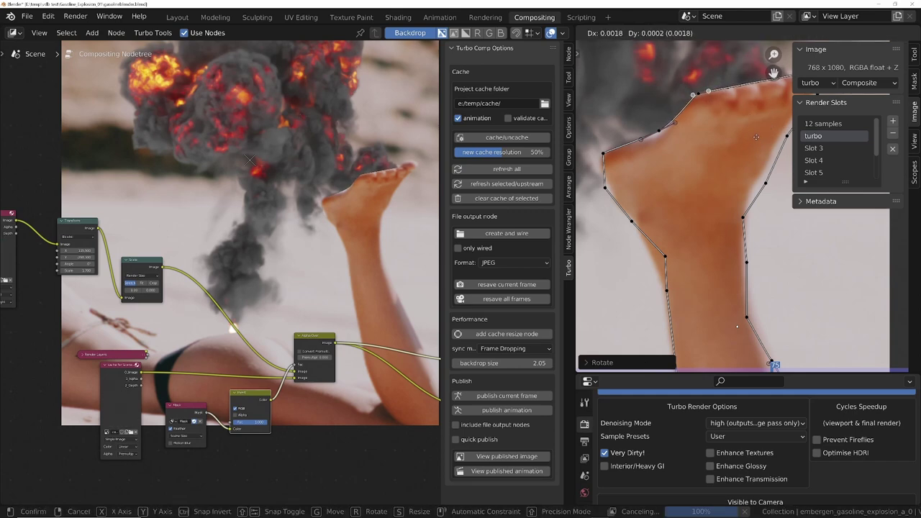
pyautogui.click(752, 137)
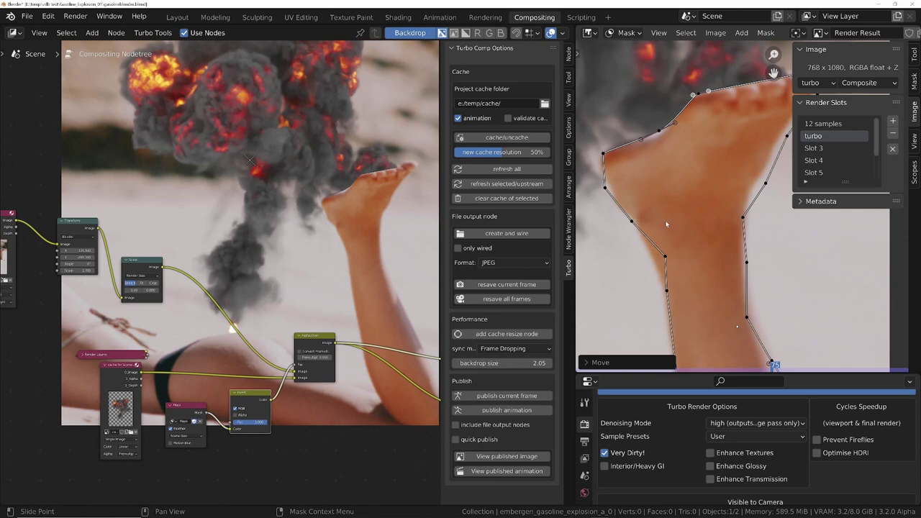
pyautogui.scroll(-2, 666, 230)
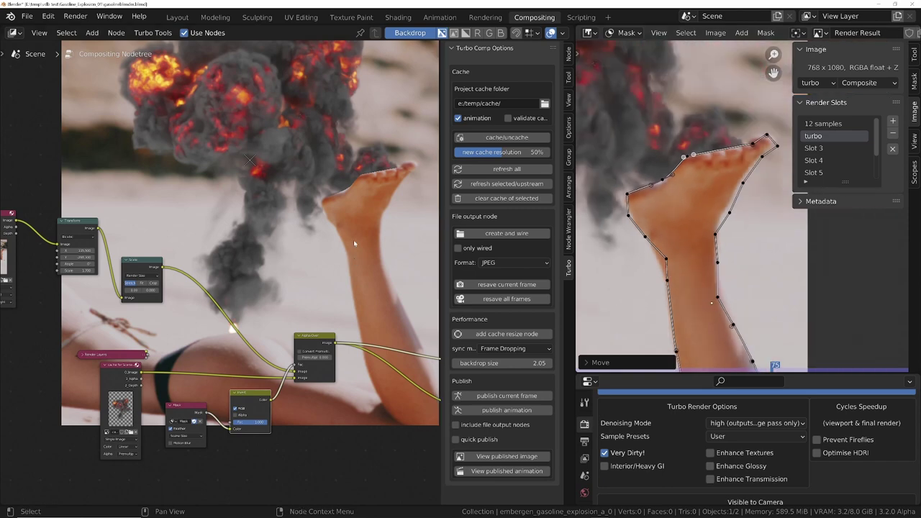
pyautogui.scroll(-3, 676, 201)
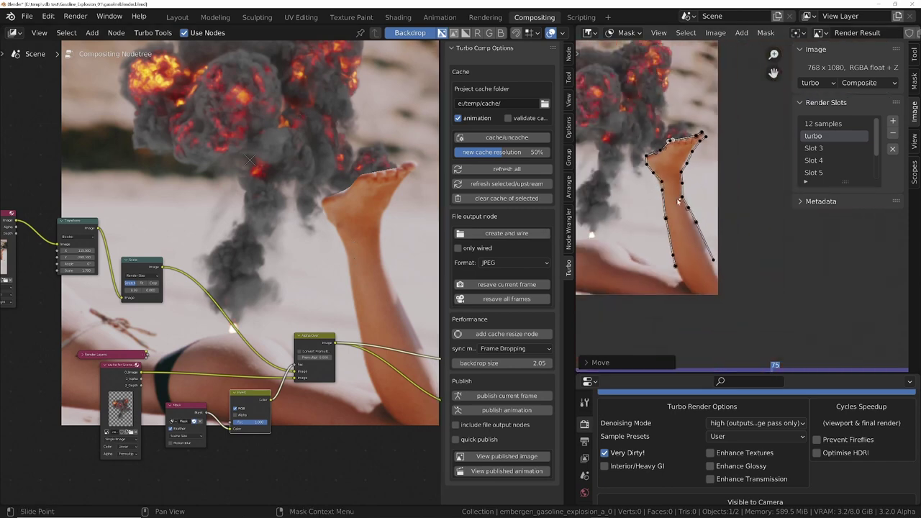
pyautogui.scroll(5, 676, 202)
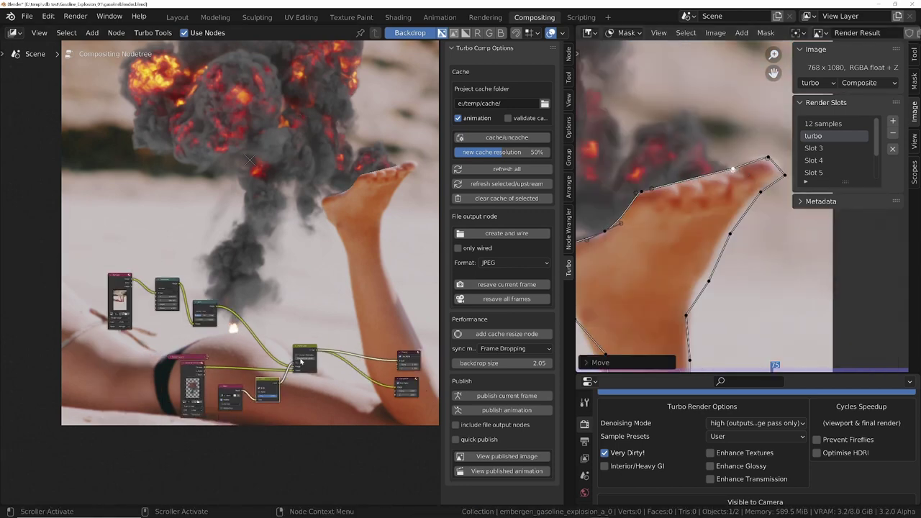
# Maximize the node editor, shrink the backdrop to 1.59, move it clear of the nodes, and play the composite
pyautogui.scroll(-3, 299, 360)
pyautogui.hotkey('ctrl', 'space')
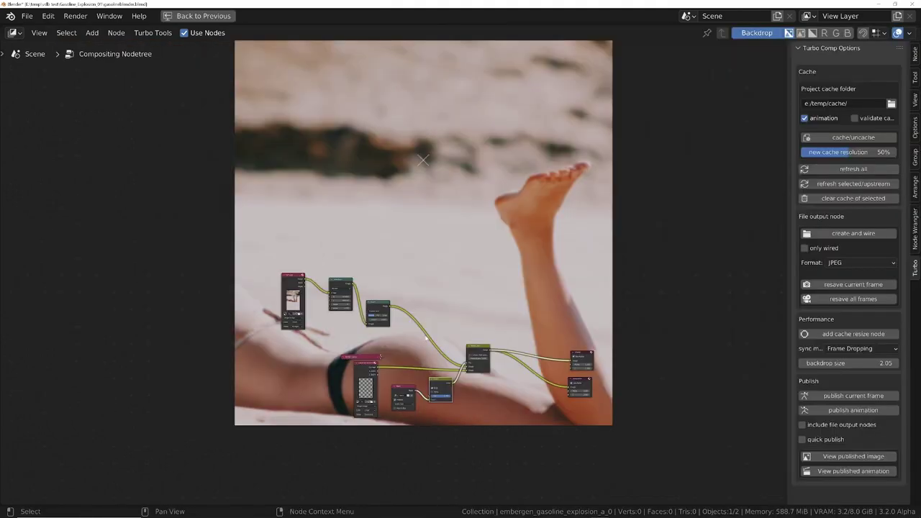
pyautogui.keyDown('alt'); pyautogui.moveTo(422, 154); pyautogui.dragTo(561, 271, button='middle'); pyautogui.keyUp('alt')
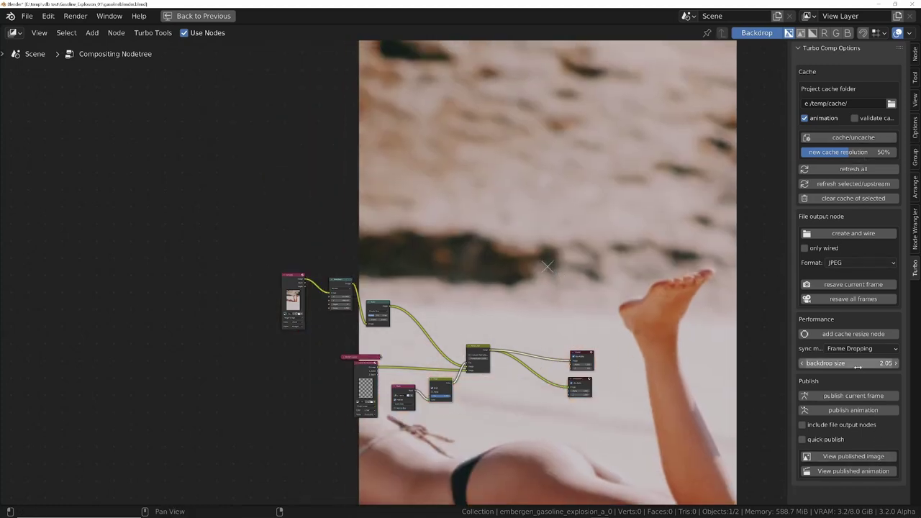
pyautogui.moveTo(854, 362); pyautogui.dragTo(823, 363)
pyautogui.keyDown('alt'); pyautogui.moveTo(556, 387); pyautogui.dragTo(587, 351, button='middle'); pyautogui.keyUp('alt')
pyautogui.moveTo(425, 345); pyautogui.dragTo(207, 337, button='middle')
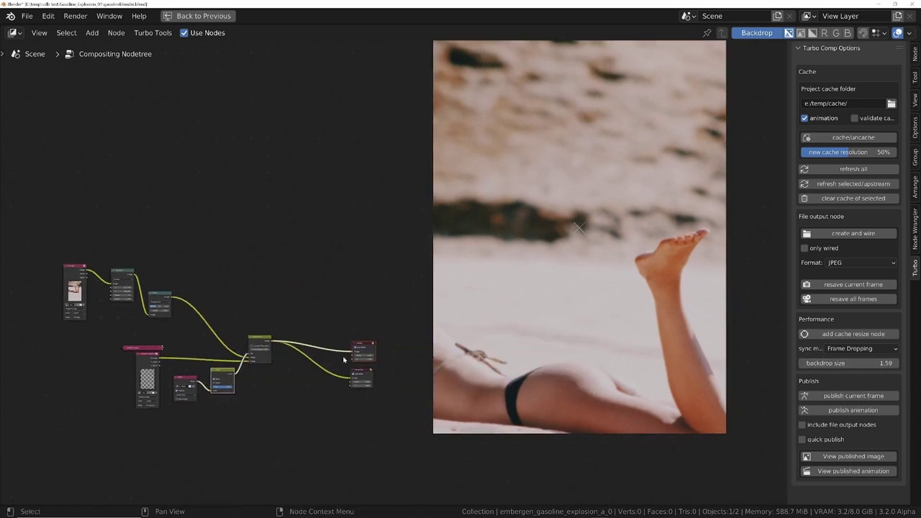
pyautogui.press('space')
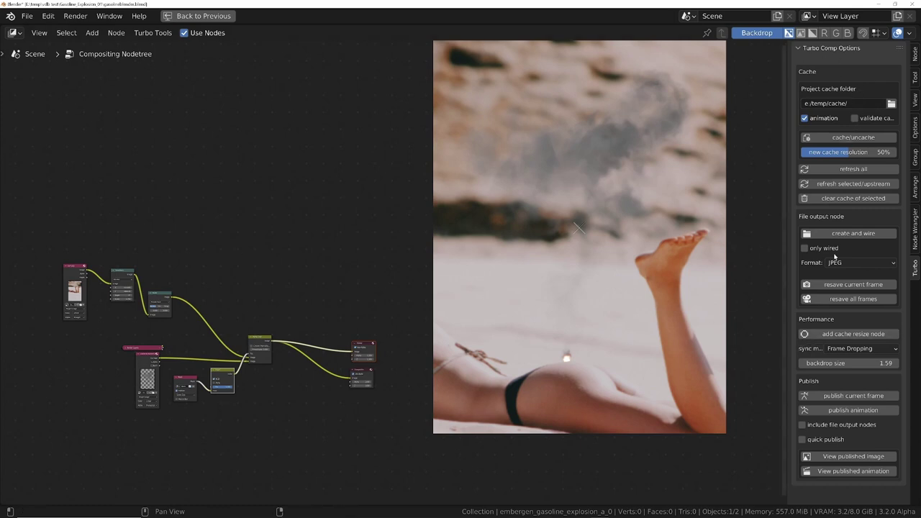
# Show the published render and replace the animtest folder in the output path with burnexplosion/
pyautogui.click(844, 460)
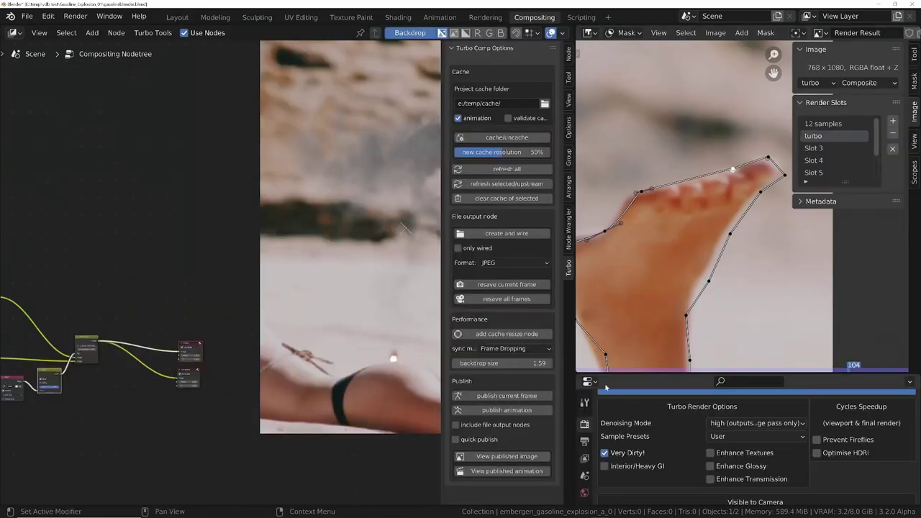
pyautogui.moveTo(662, 373); pyautogui.dragTo(662, 186)
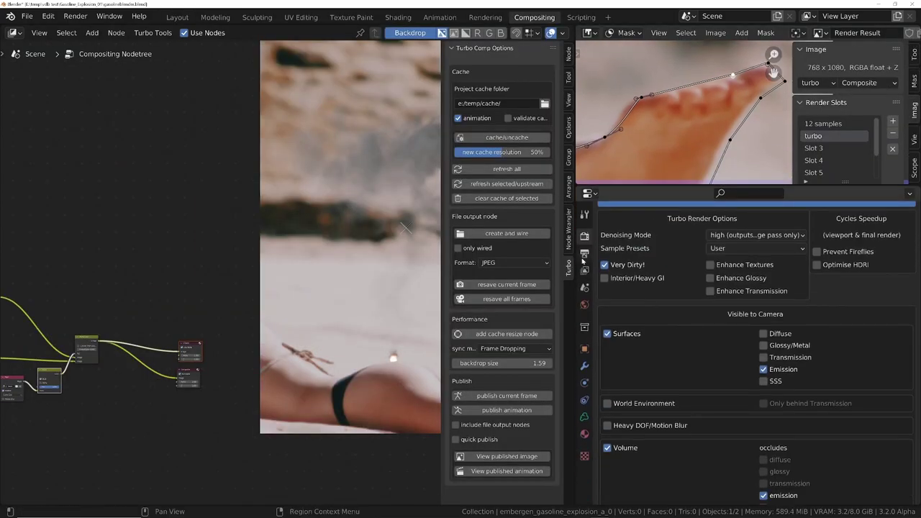
pyautogui.click(584, 253)
pyautogui.click(677, 343)
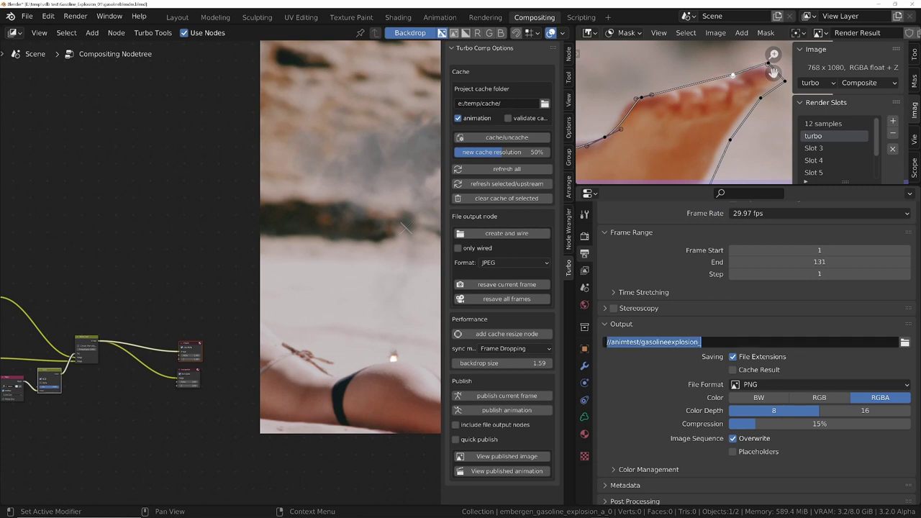
pyautogui.click(627, 342)
pyautogui.press('BackSpace')
pyautogui.press('BackSpace')
pyautogui.press('BackSpace')
pyautogui.press('BackSpace')
pyautogui.press('BackSpace')
pyautogui.press('BackSpace')
pyautogui.press('BackSpace')
pyautogui.press('BackSpace')
pyautogui.press('BackSpace')
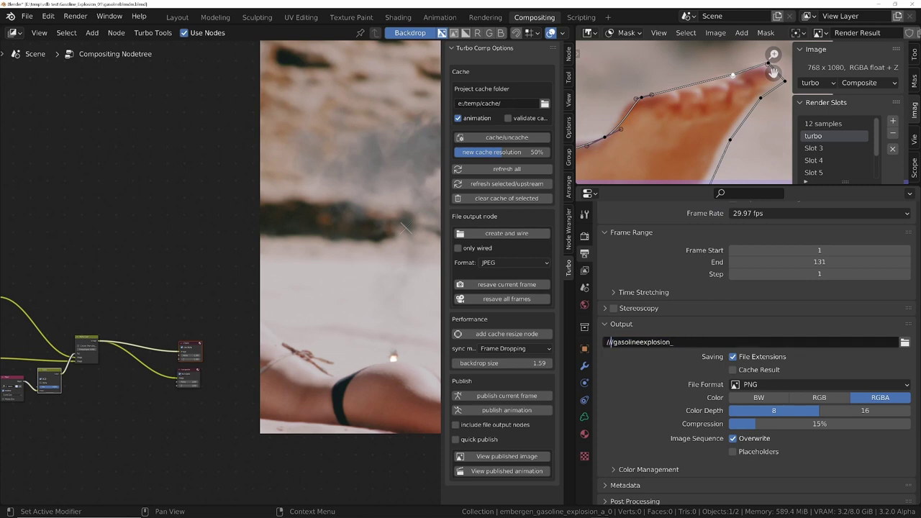
pyautogui.write('burnexplosion/')
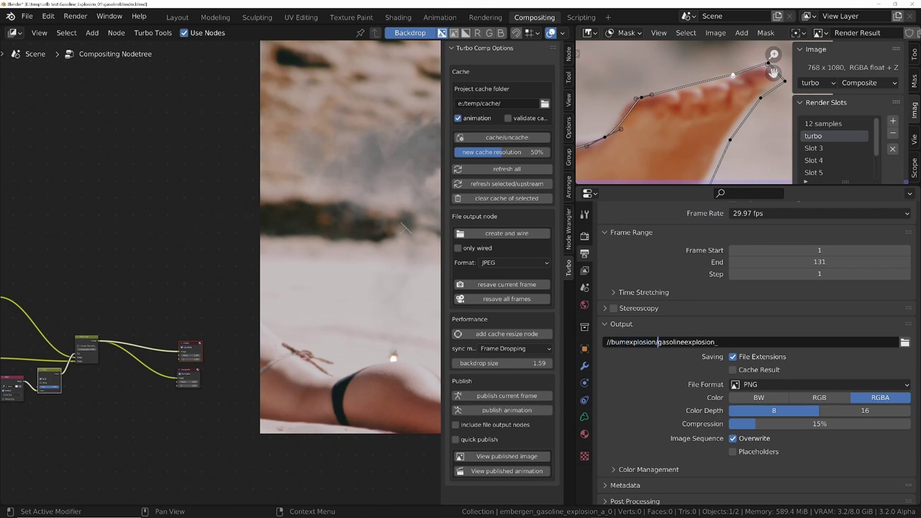
# Rename the output file to burnexplosion and set the File Format to FFmpeg Video
pyautogui.hotkey('shift', 'End')
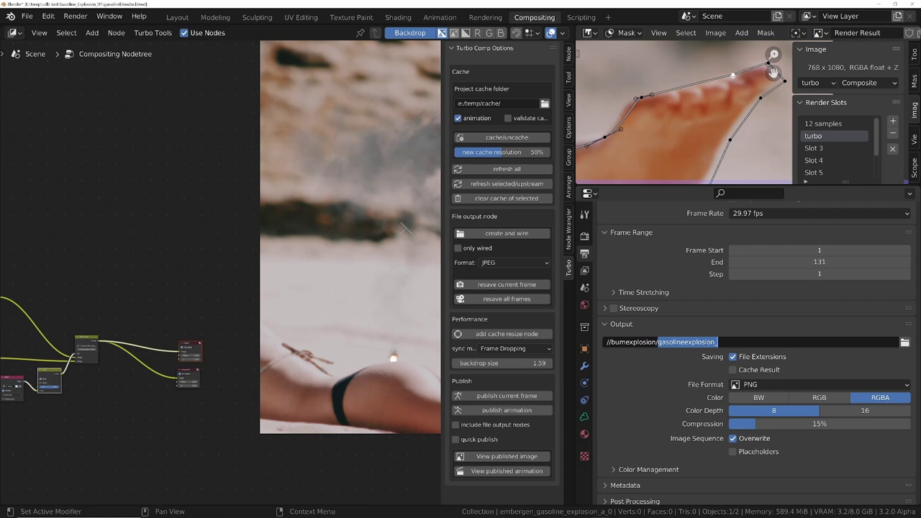
pyautogui.write('burnexplosion')
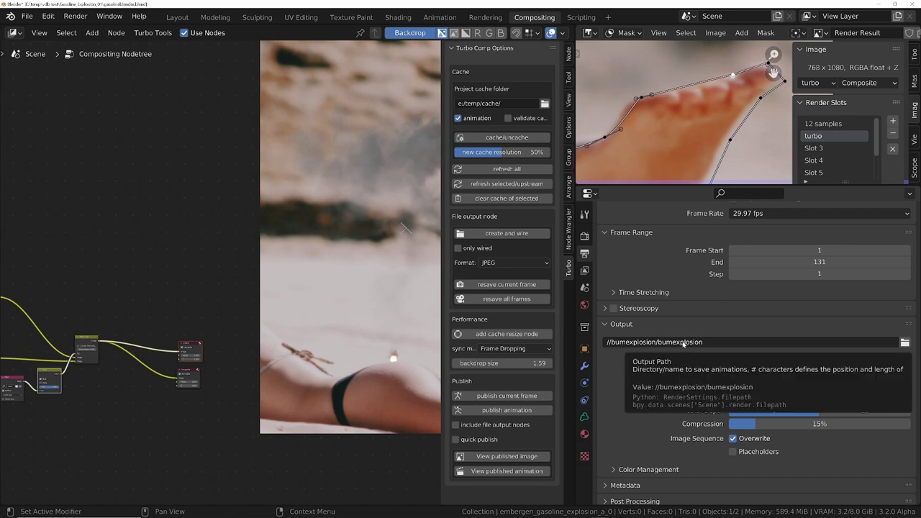
pyautogui.click(827, 385)
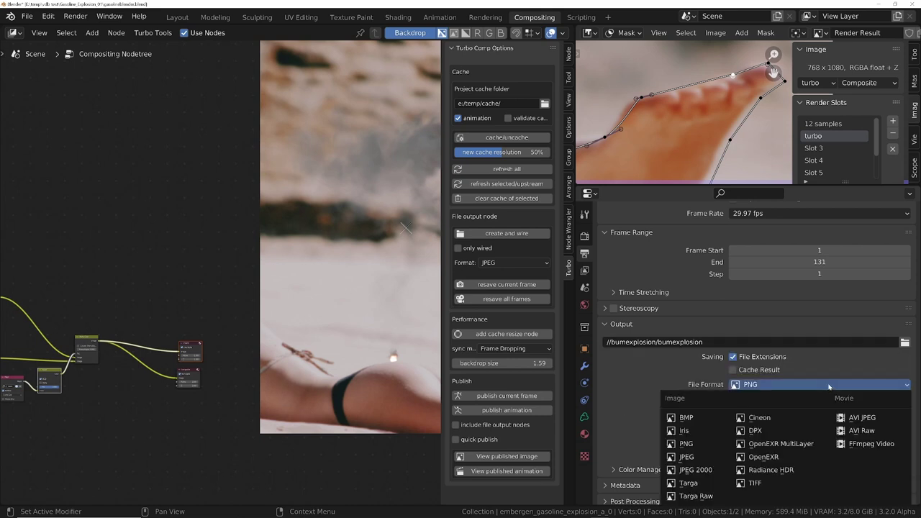
pyautogui.click(869, 443)
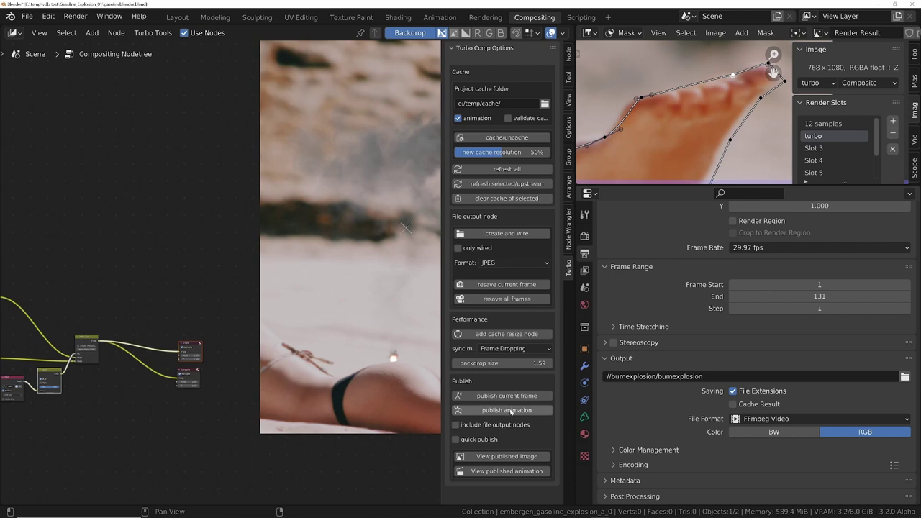
# Publish the composited animation from Turbo Comp Options, rendering frames through 131 to FFmpeg video
pyautogui.click(507, 410)
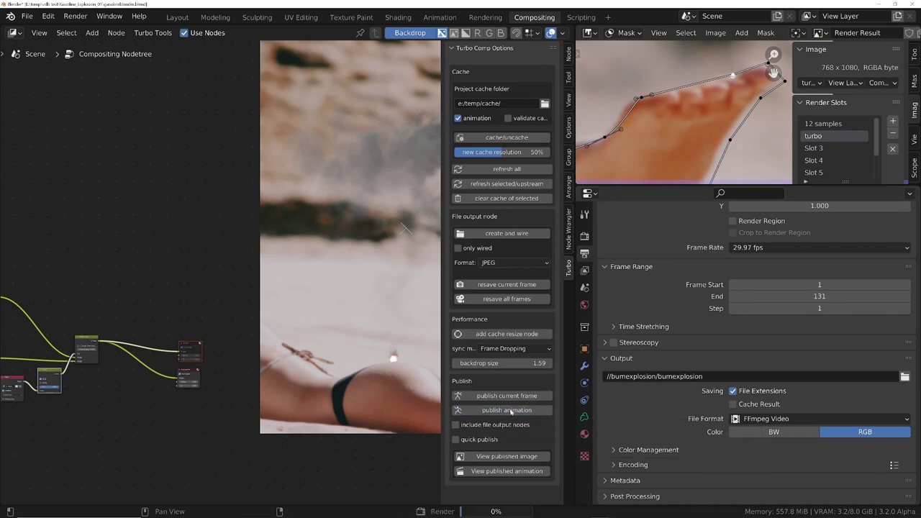